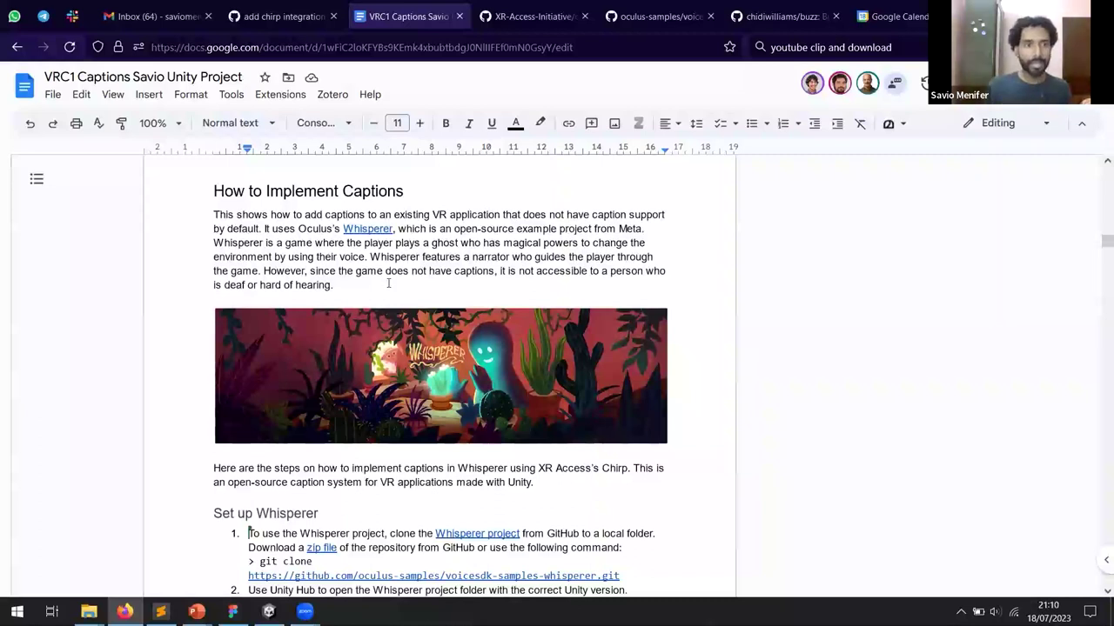
- Review the guide's caption introduction and the Set up Whisperer instructions
{"action": "left_click", "coordinate": [300, 48]}
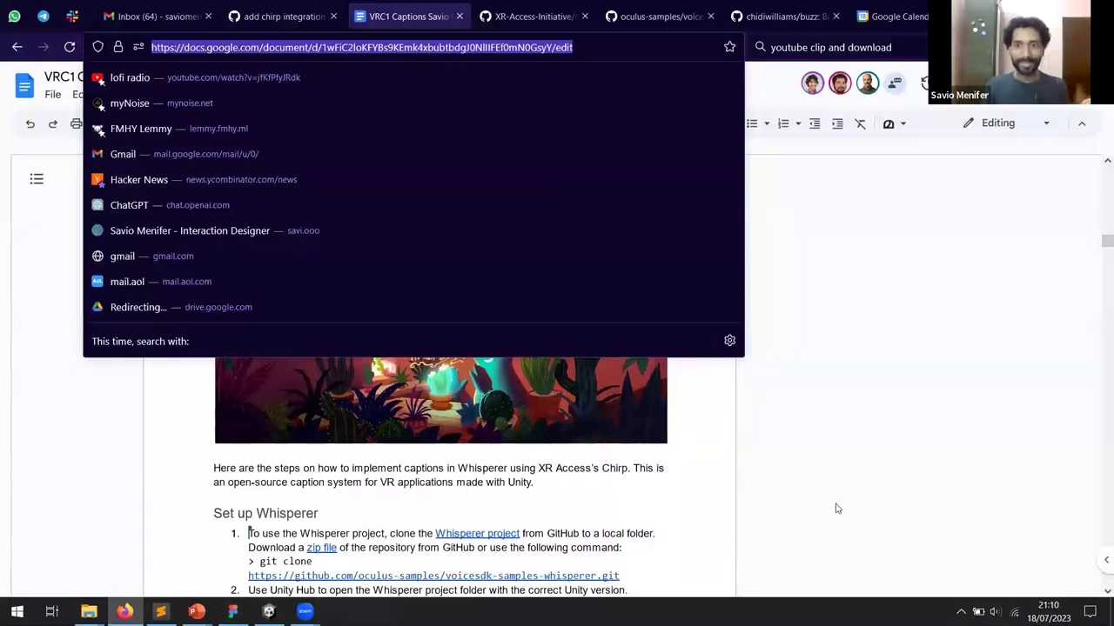
{"action": "key", "text": "Escape"}
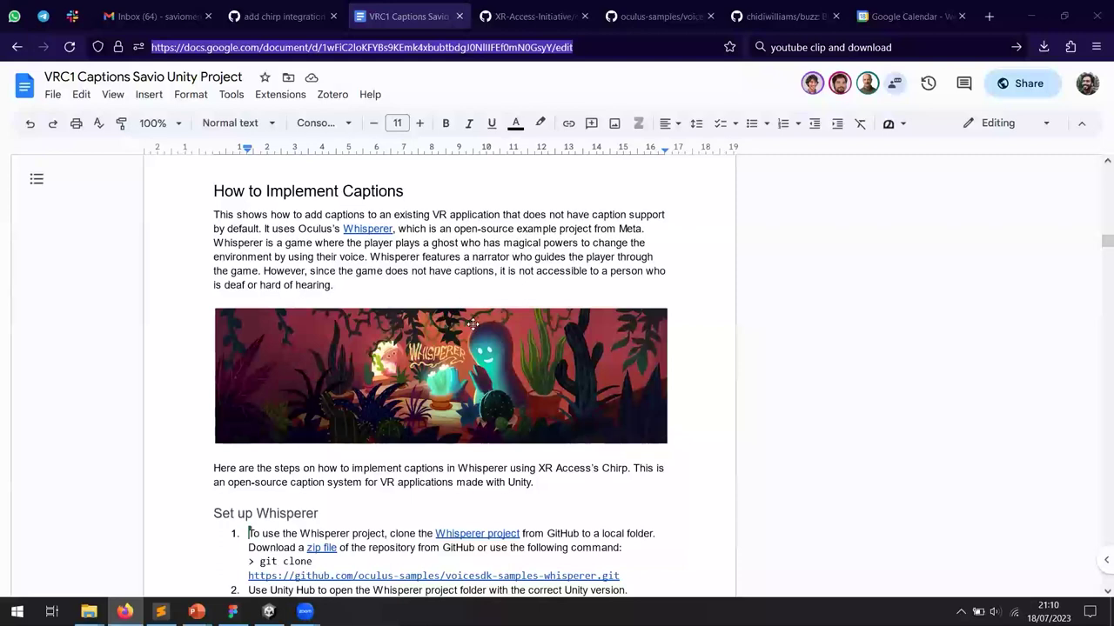
{"action": "scroll", "coordinate": [474, 324], "scroll_direction": "down", "scroll_amount": 2}
{"action": "scroll", "coordinate": [448, 324], "scroll_direction": "down", "scroll_amount": 5}
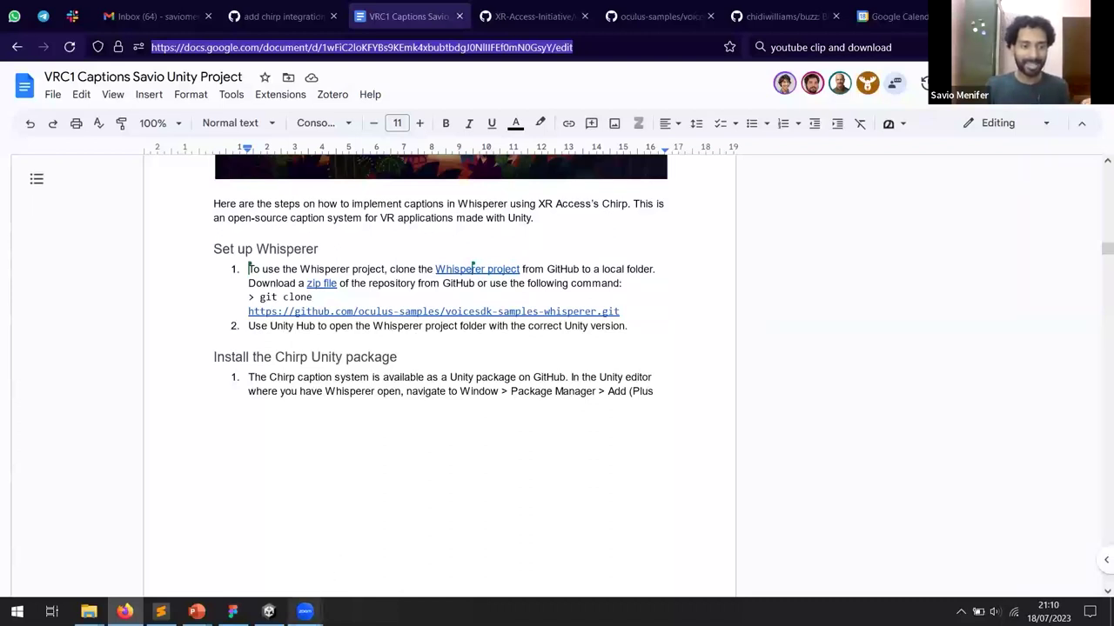
- Switch to the Unity editor and view the Loader scene of the whsiperer-test project up close
{"action": "mouse_move", "coordinate": [304, 611]}
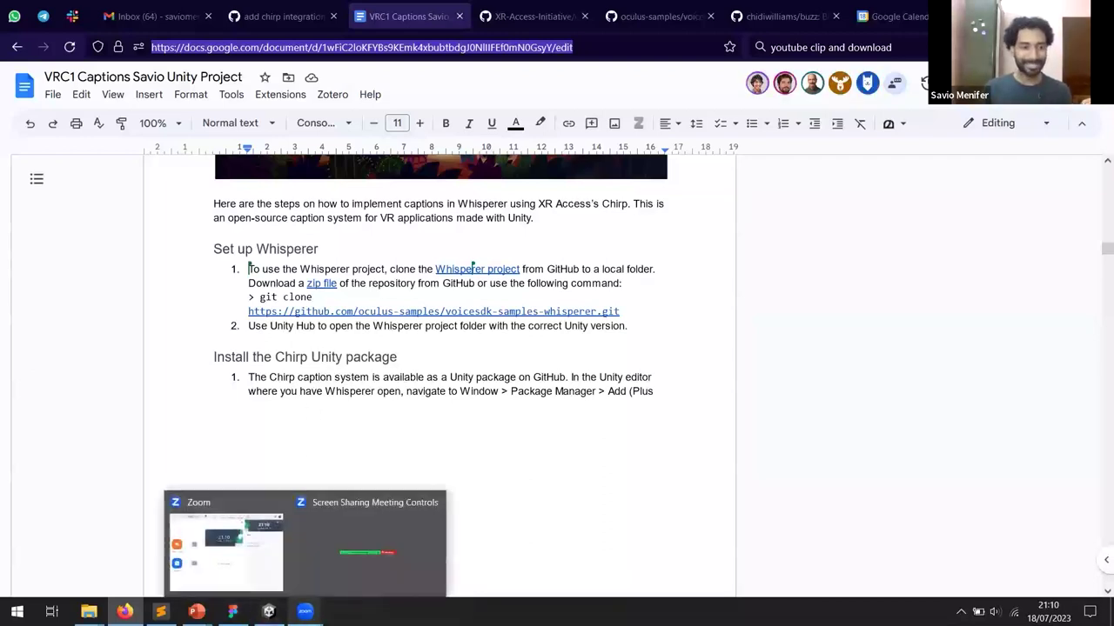
{"action": "left_click", "coordinate": [269, 612]}
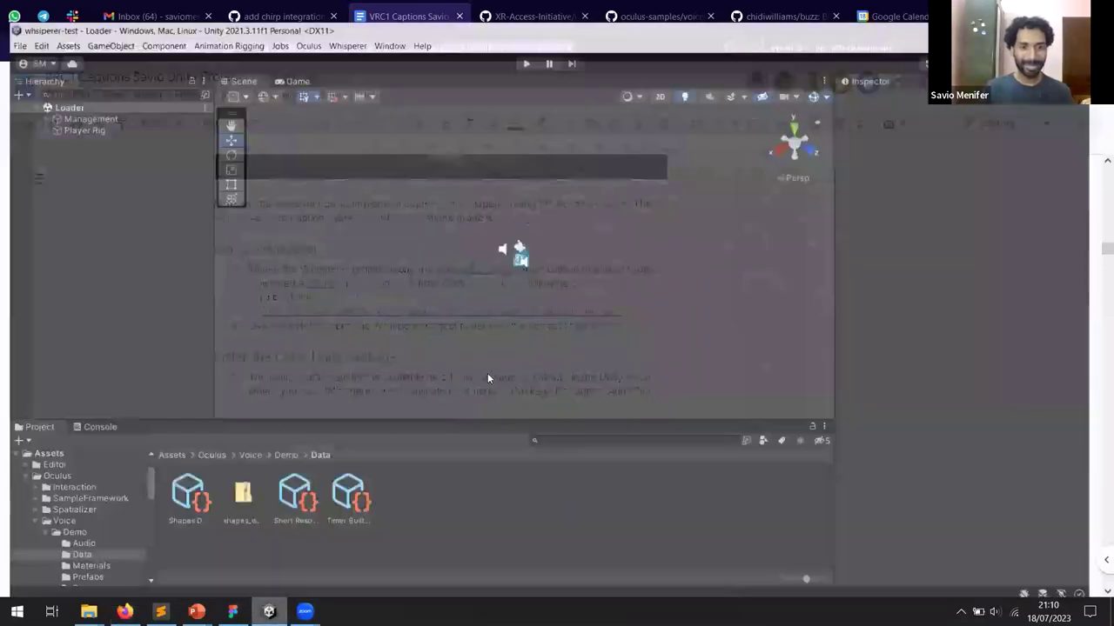
{"action": "scroll", "coordinate": [525, 248], "scroll_direction": "up", "scroll_amount": 5}
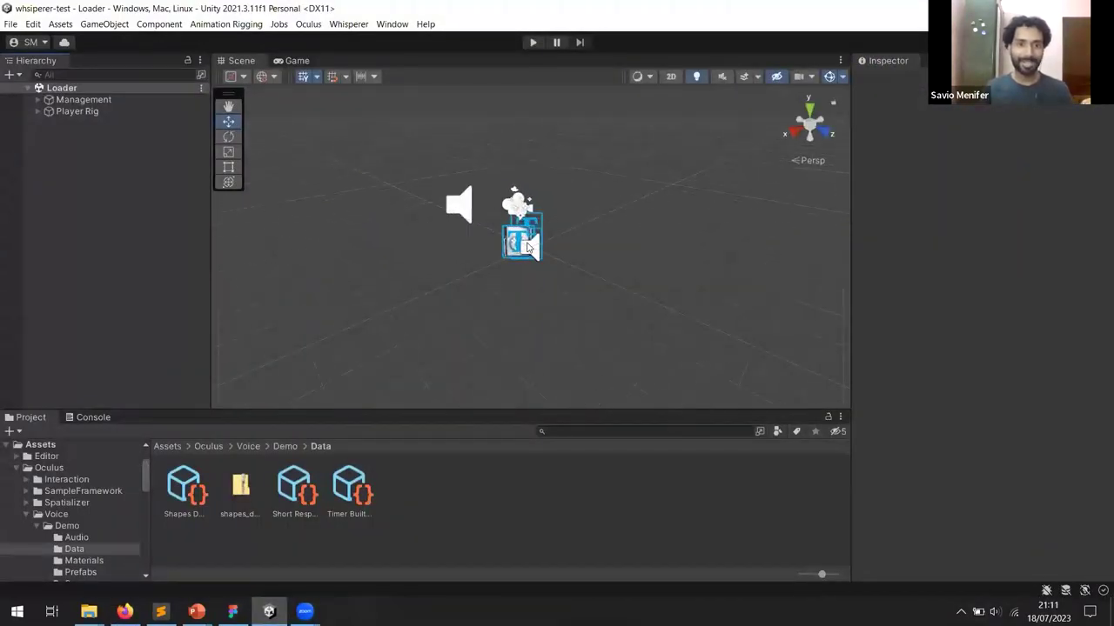
{"action": "scroll", "coordinate": [525, 248], "scroll_direction": "up", "scroll_amount": 2}
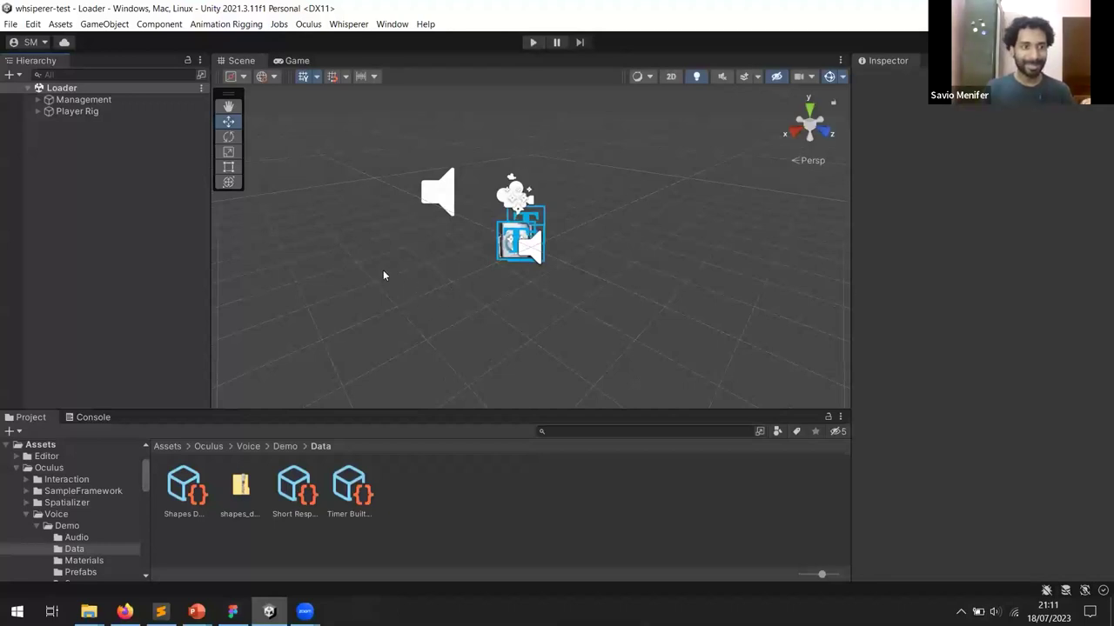
{"action": "key", "text": "alt+Tab"}
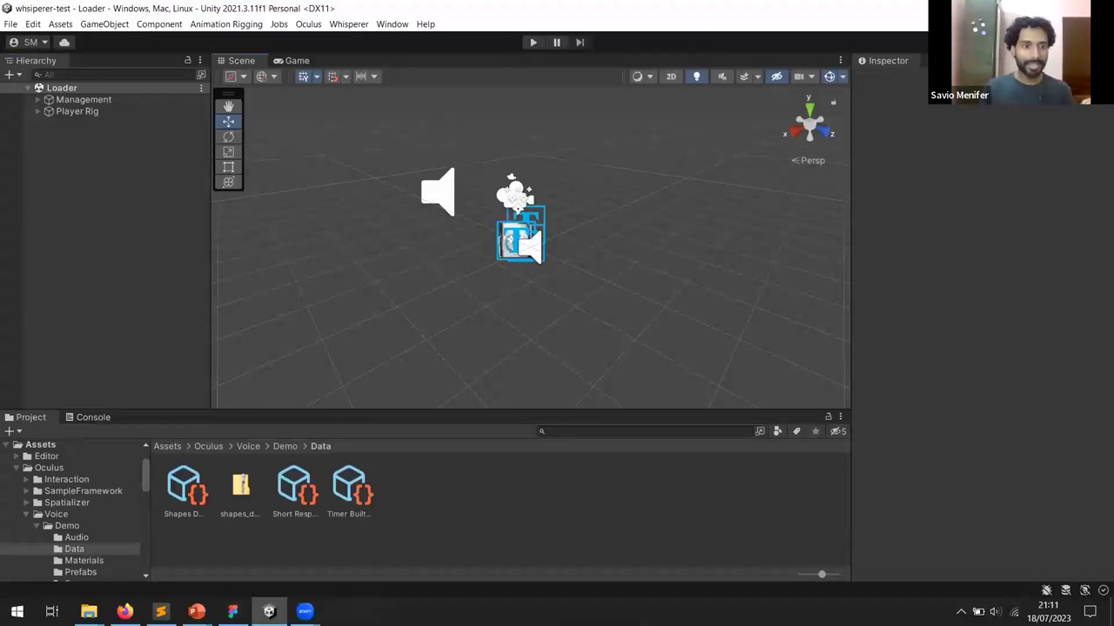
- Switch to the guide in Firefox and copy the chirp-captions.git URL from the Install the Chirp Unity package section
{"action": "key", "text": "alt+Tab"}
{"action": "scroll", "coordinate": [276, 266], "scroll_direction": "down", "scroll_amount": 2}
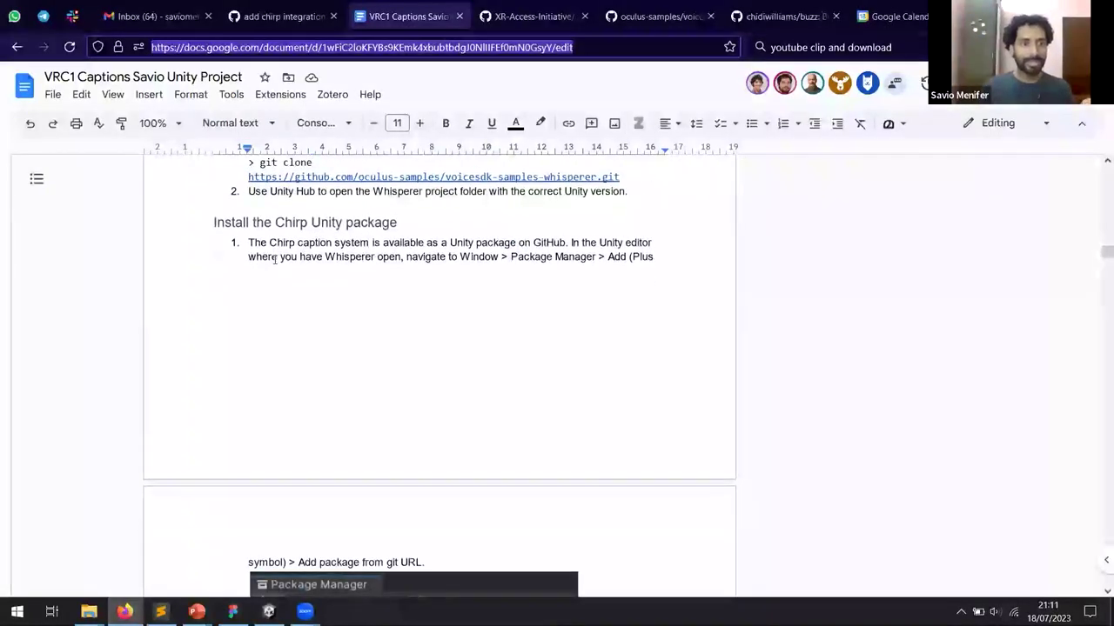
{"action": "scroll", "coordinate": [276, 266], "scroll_direction": "up", "scroll_amount": 1}
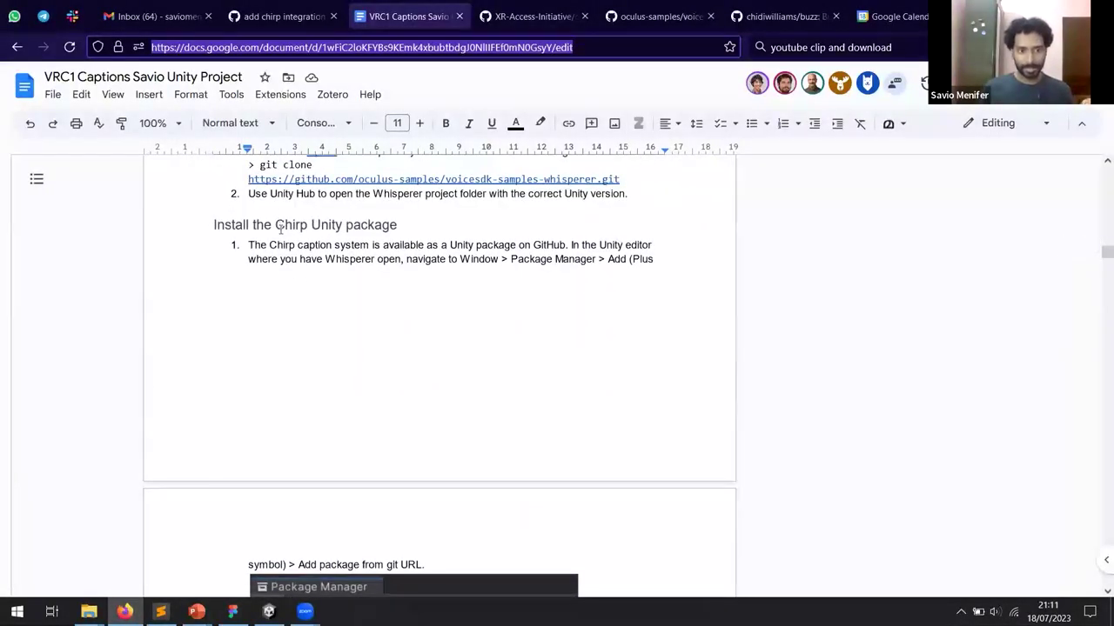
{"action": "scroll", "coordinate": [305, 348], "scroll_direction": "down", "scroll_amount": 3}
{"action": "scroll", "coordinate": [322, 391], "scroll_direction": "down", "scroll_amount": 3}
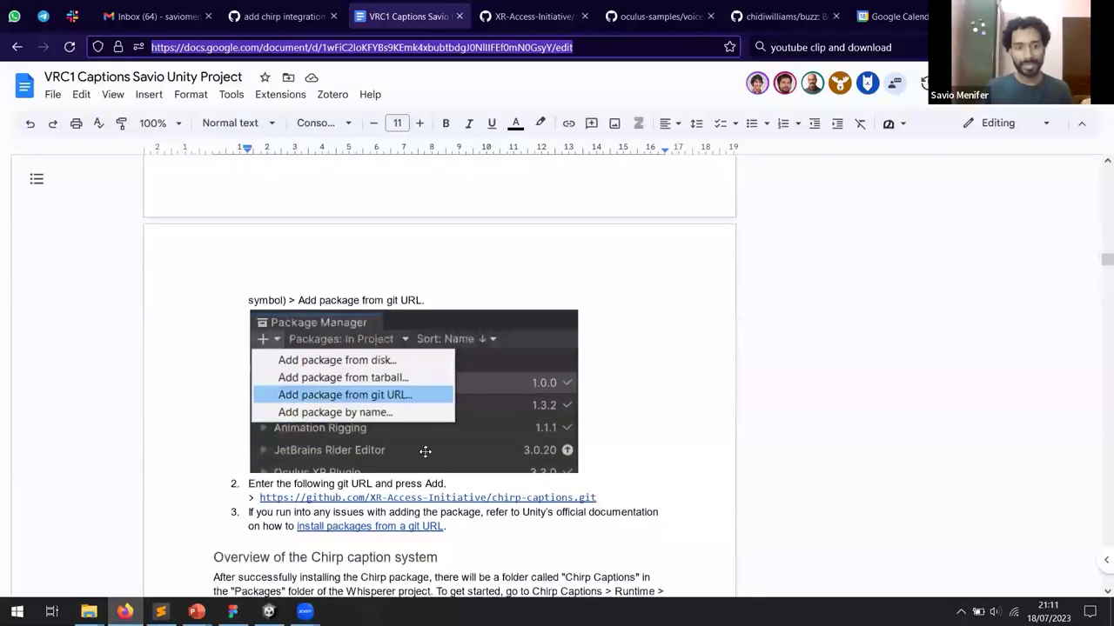
{"action": "left_click_drag", "start_coordinate": [606, 501], "coordinate": [258, 499]}
{"action": "key", "text": "ctrl+c"}
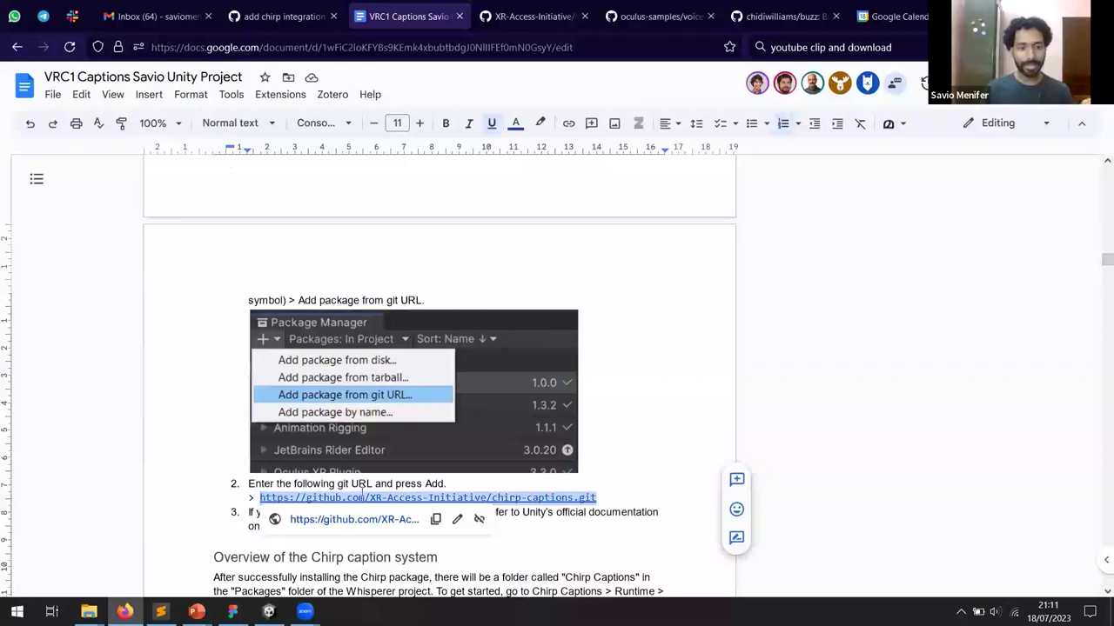
{"action": "left_click", "coordinate": [269, 612]}
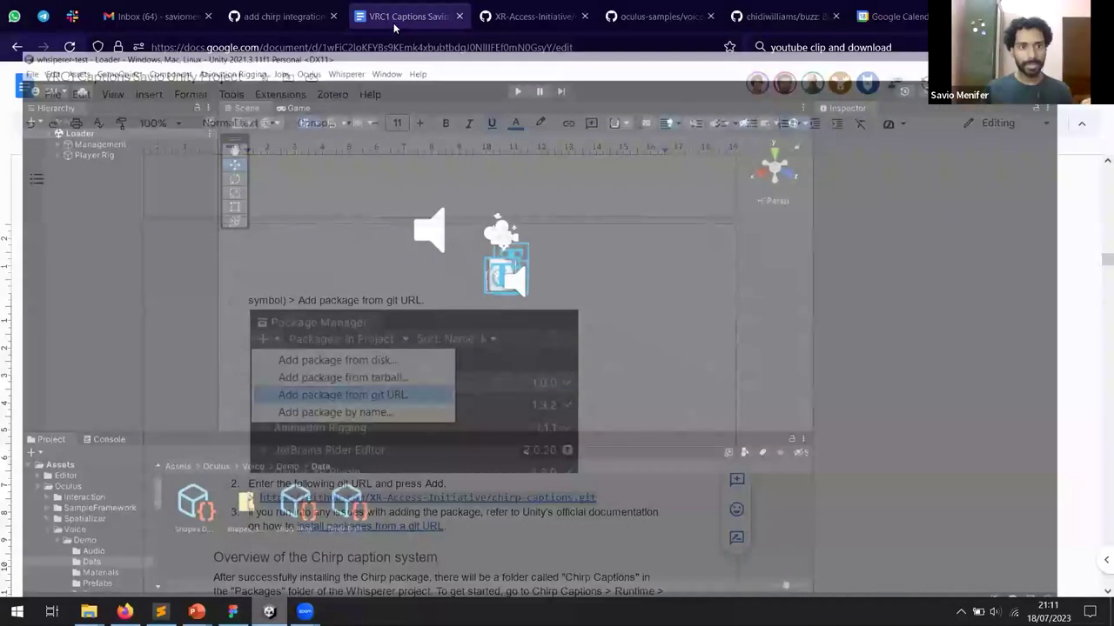
{"action": "left_click", "coordinate": [392, 24]}
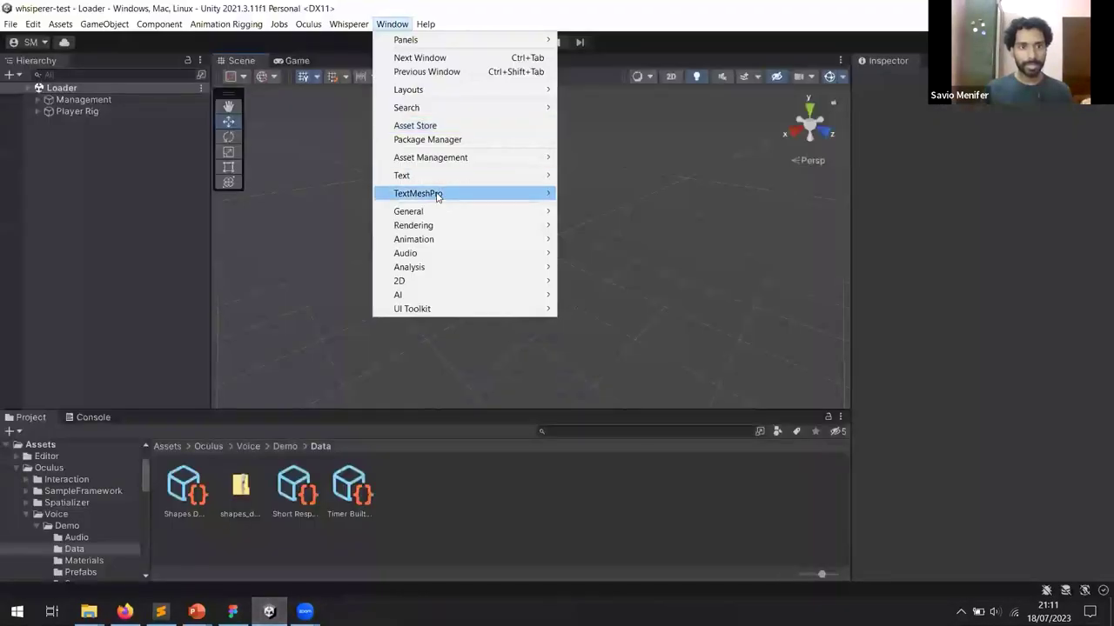
{"action": "mouse_move", "coordinate": [435, 193]}
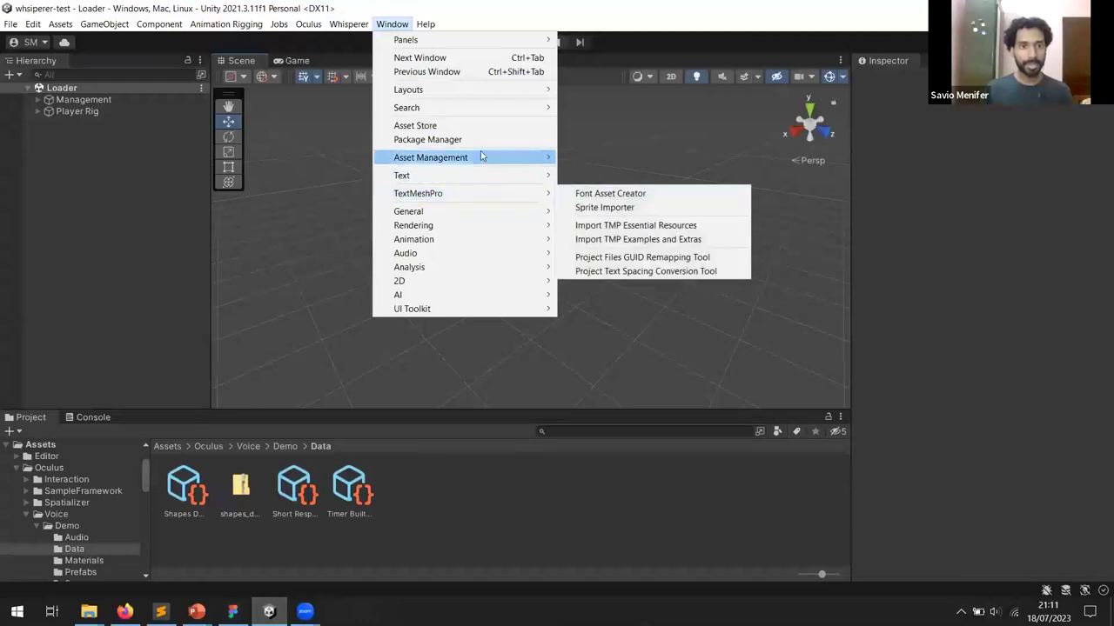
{"action": "left_click", "coordinate": [424, 142]}
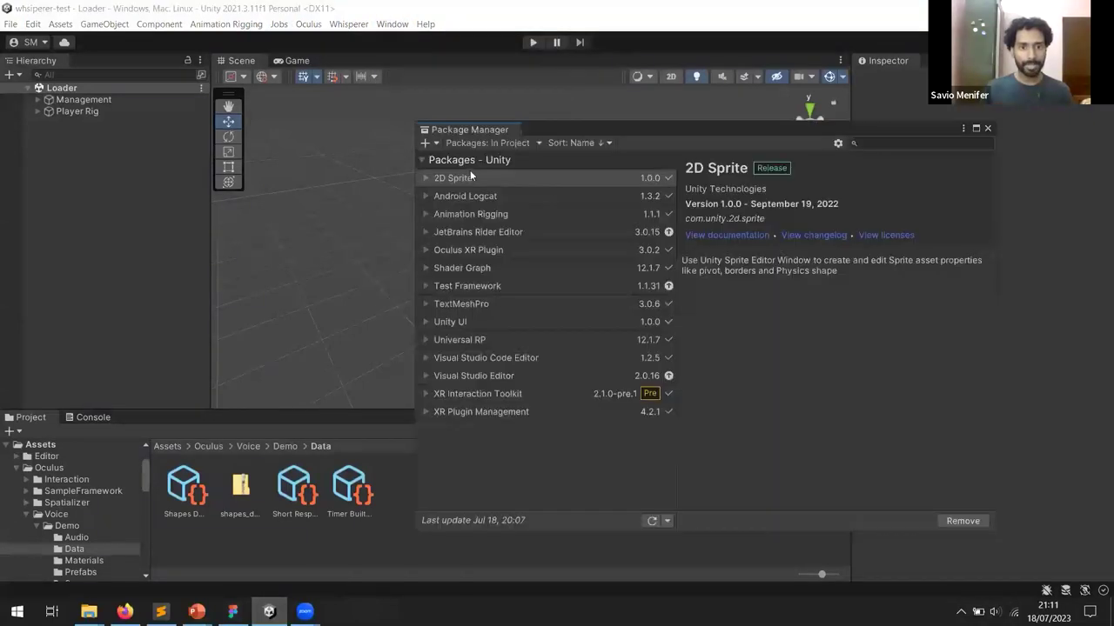
{"action": "left_click", "coordinate": [428, 145]}
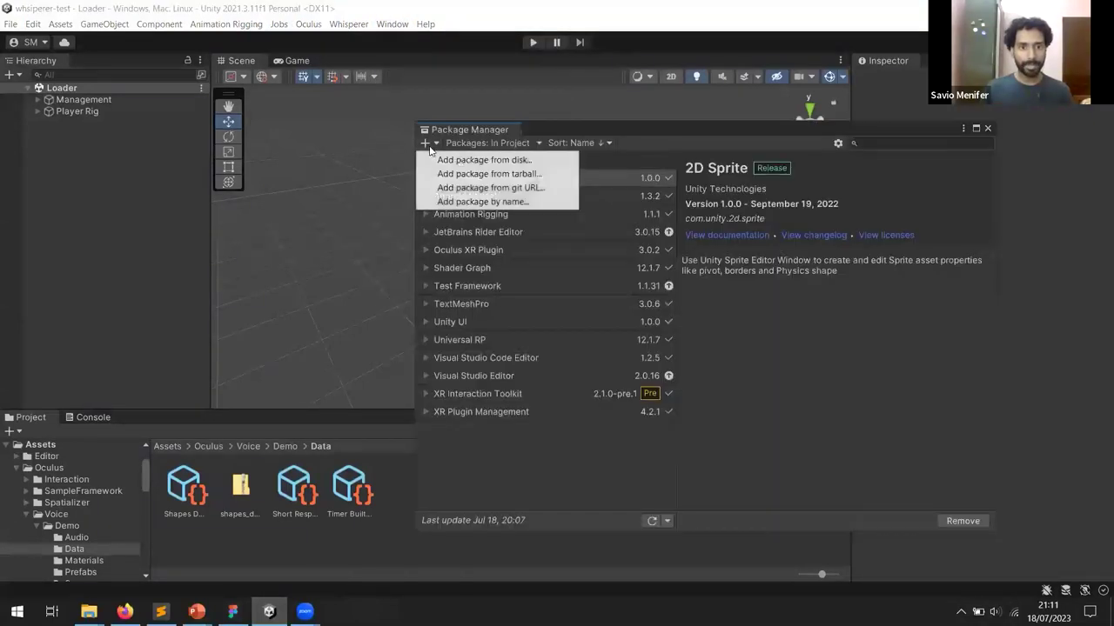
{"action": "left_click", "coordinate": [449, 189]}
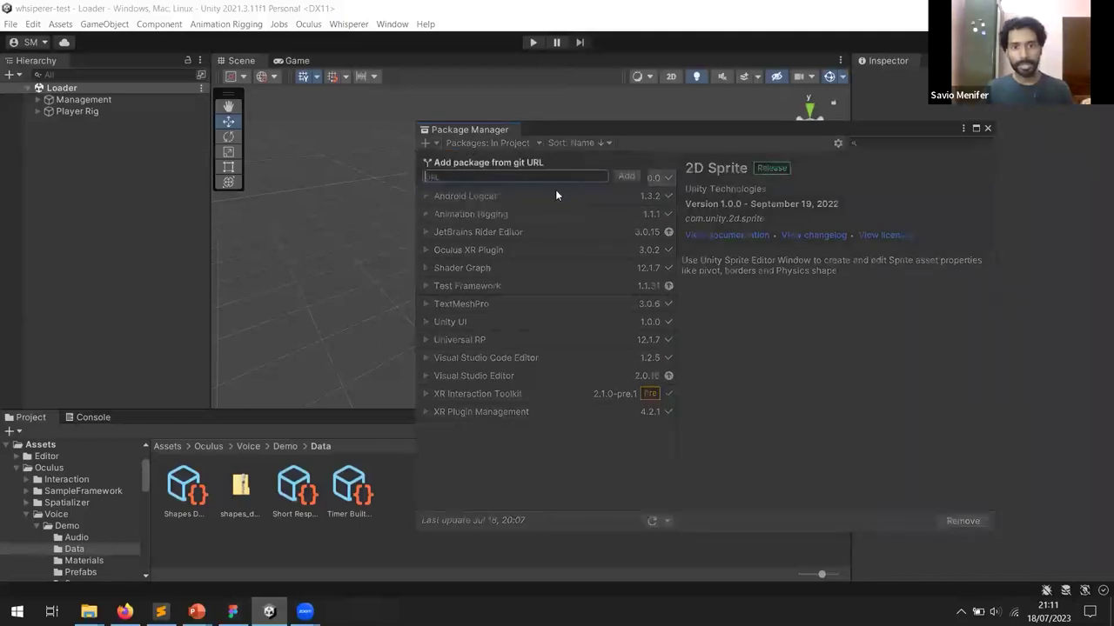
{"action": "key", "text": "ctrl+v"}
{"action": "left_click", "coordinate": [623, 176]}
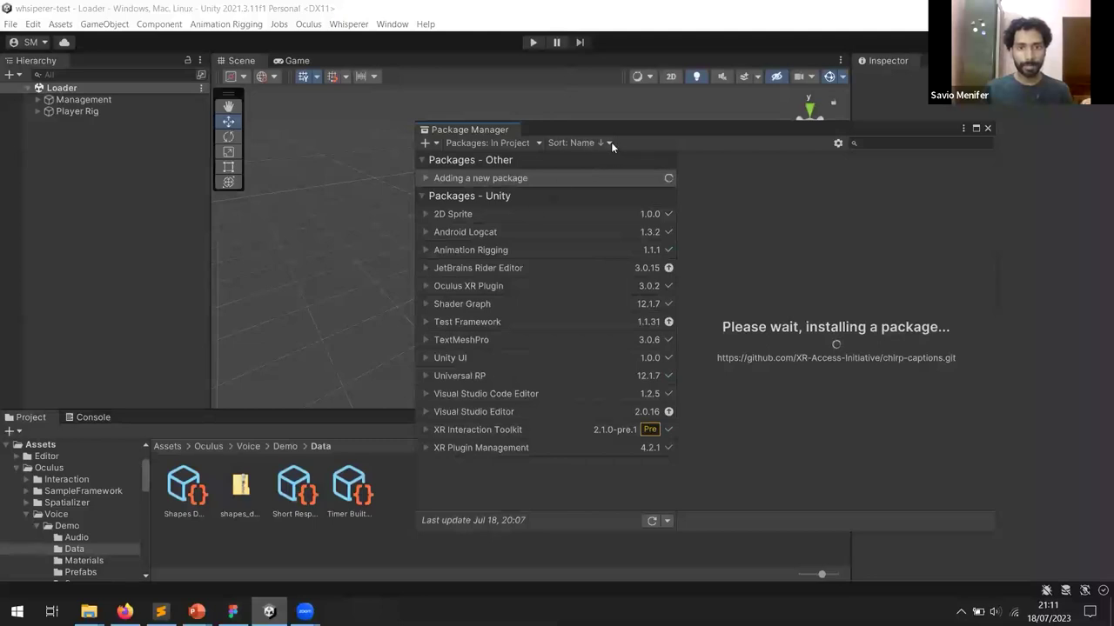
{"action": "left_click_drag", "start_coordinate": [617, 129], "coordinate": [586, 131]}
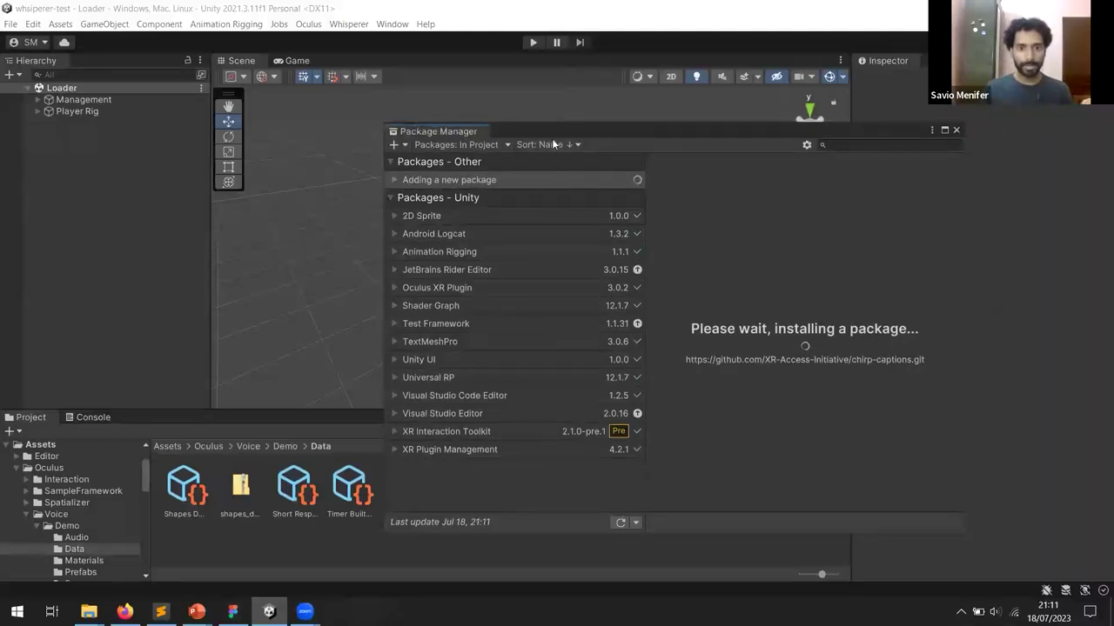
{"action": "left_click_drag", "start_coordinate": [537, 131], "coordinate": [533, 127]}
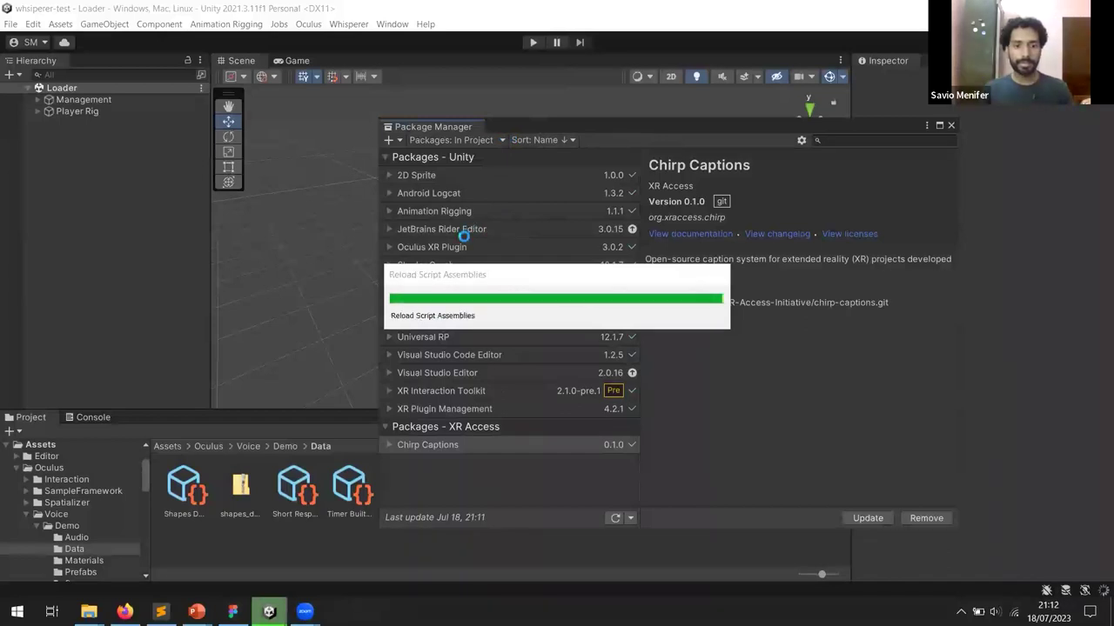
- Switch to the guide in Firefox and read the Chirp overview and the Set up the caption system steps
{"action": "key", "text": "alt+Tab"}
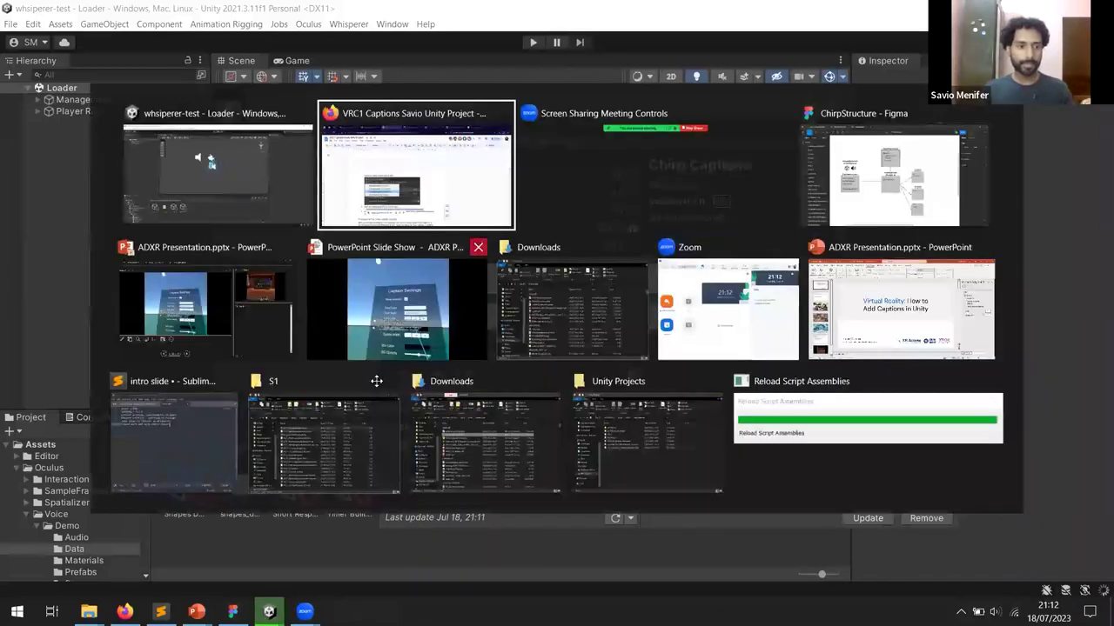
{"action": "scroll", "coordinate": [377, 374], "scroll_direction": "down", "scroll_amount": 5}
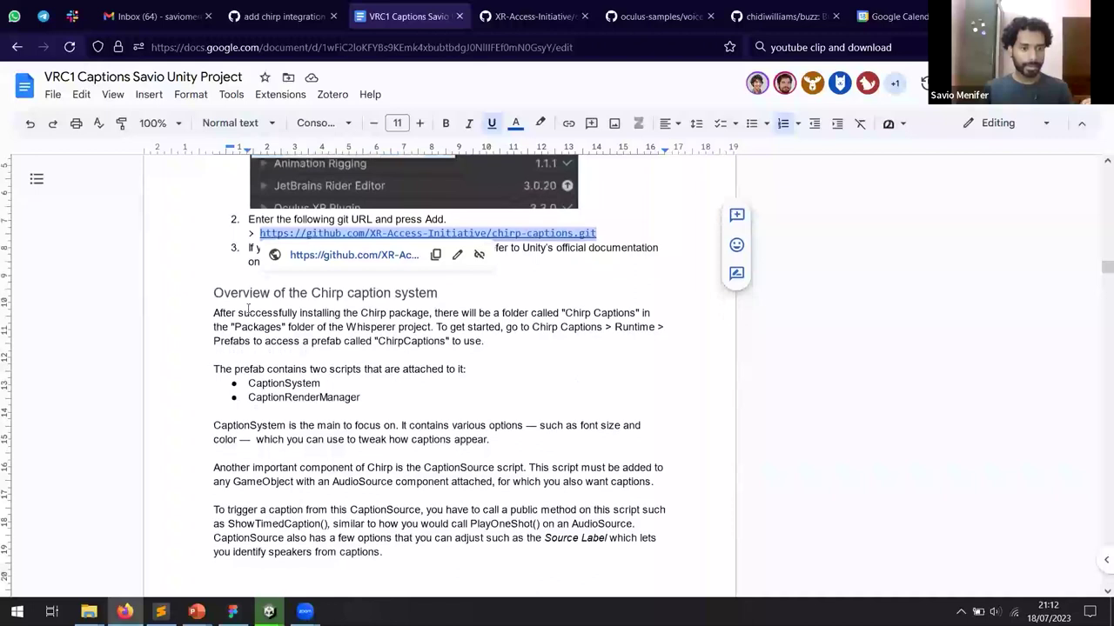
{"action": "scroll", "coordinate": [247, 311], "scroll_direction": "down", "scroll_amount": 8}
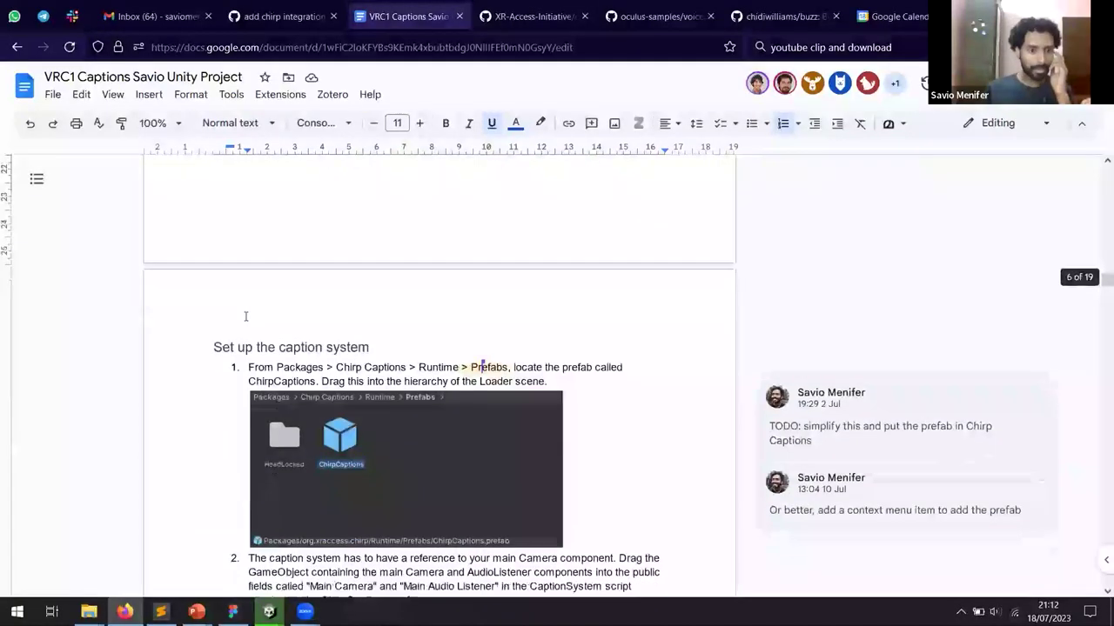
{"action": "scroll", "coordinate": [295, 261], "scroll_direction": "down", "scroll_amount": 1}
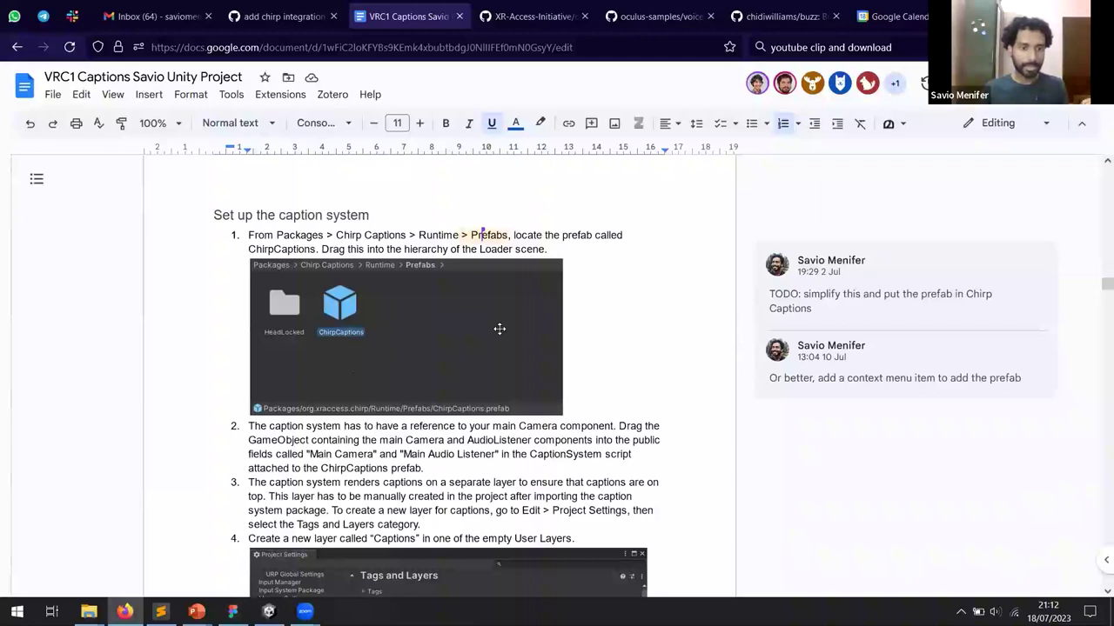
- Switch to Unity and open the Chirp Captions package's Runtime > Prefabs folder in the project files
{"action": "key", "text": "alt+Tab"}
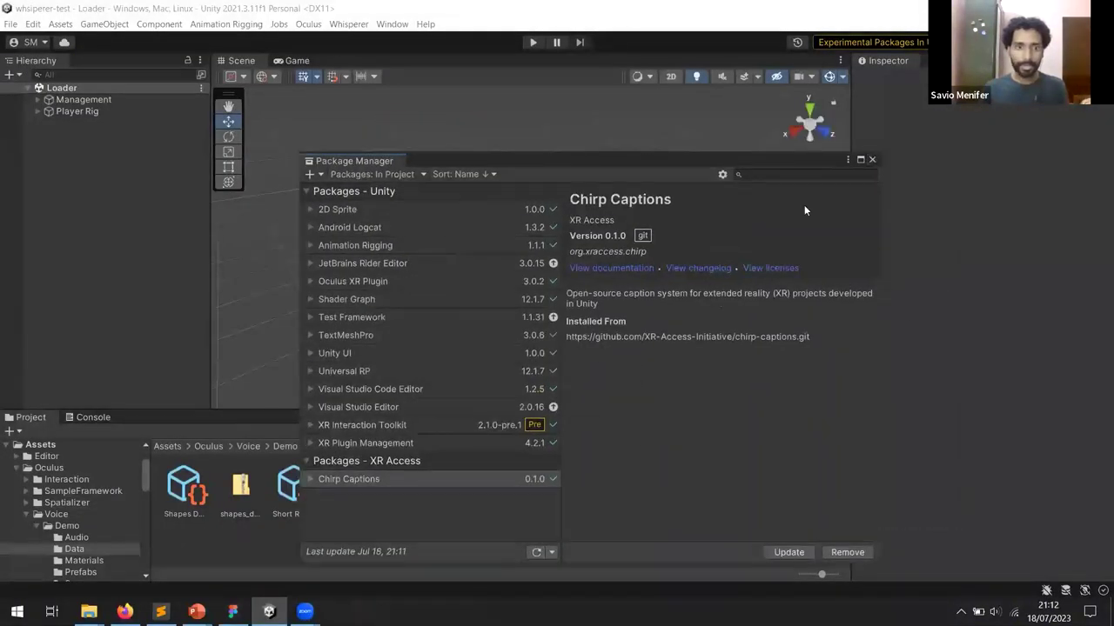
{"action": "scroll", "coordinate": [36, 492], "scroll_direction": "down", "scroll_amount": 4}
{"action": "scroll", "coordinate": [37, 492], "scroll_direction": "up", "scroll_amount": 5}
{"action": "left_click", "coordinate": [8, 490]}
{"action": "scroll", "coordinate": [45, 506], "scroll_direction": "down", "scroll_amount": 2}
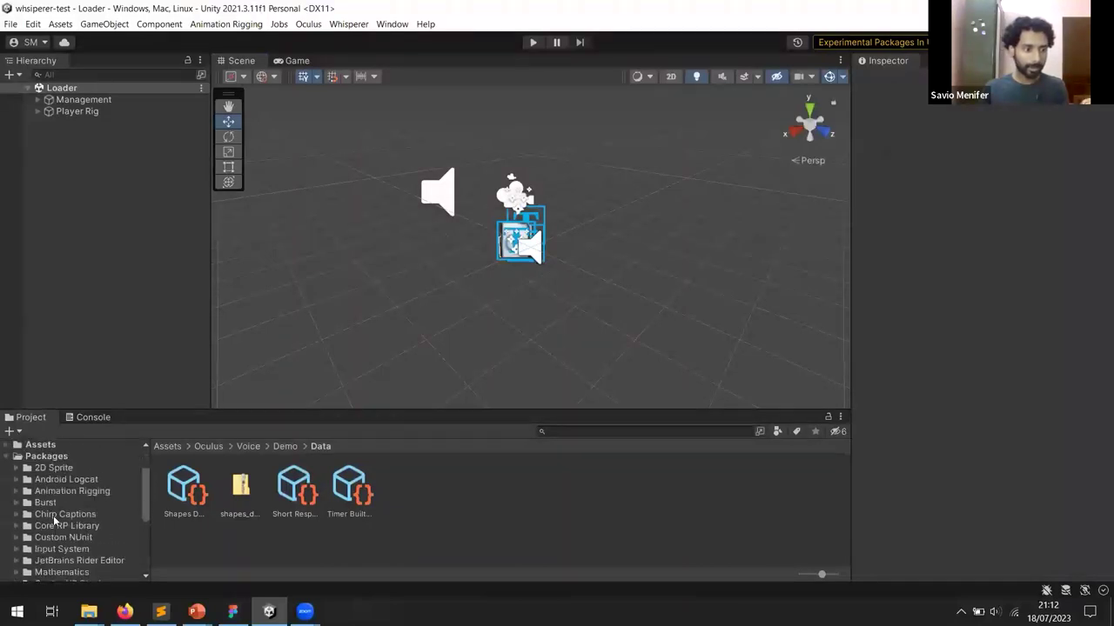
{"action": "left_click", "coordinate": [29, 516]}
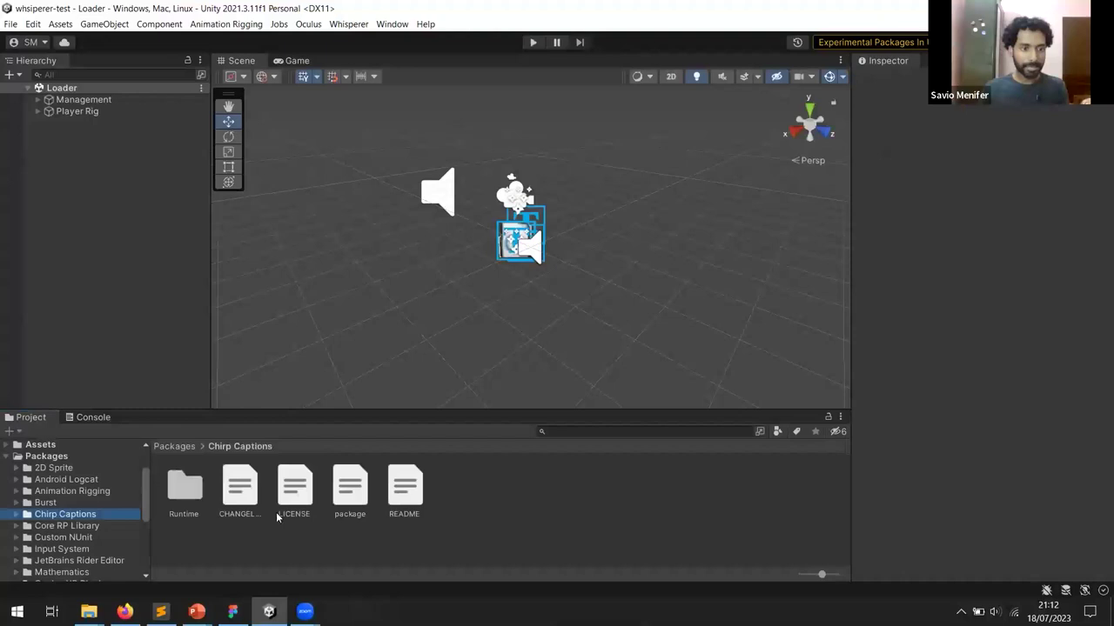
{"action": "double_click", "coordinate": [185, 495]}
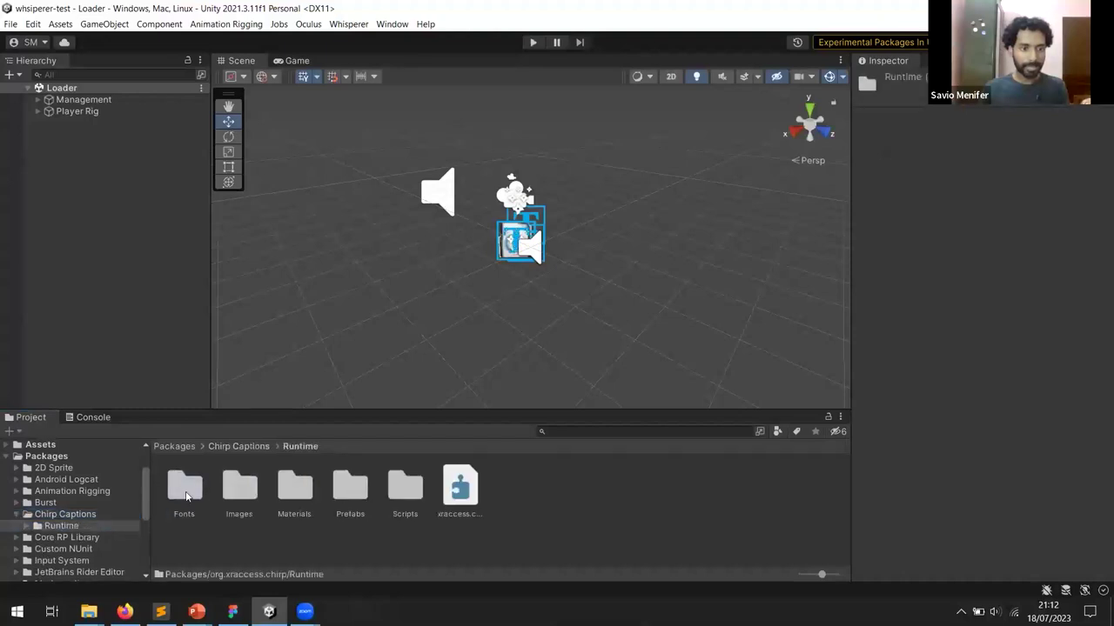
{"action": "double_click", "coordinate": [349, 492]}
- Add the ChirpCaptions prefab to the root of the Loader scene's hierarchy
{"action": "left_click", "coordinate": [243, 491]}
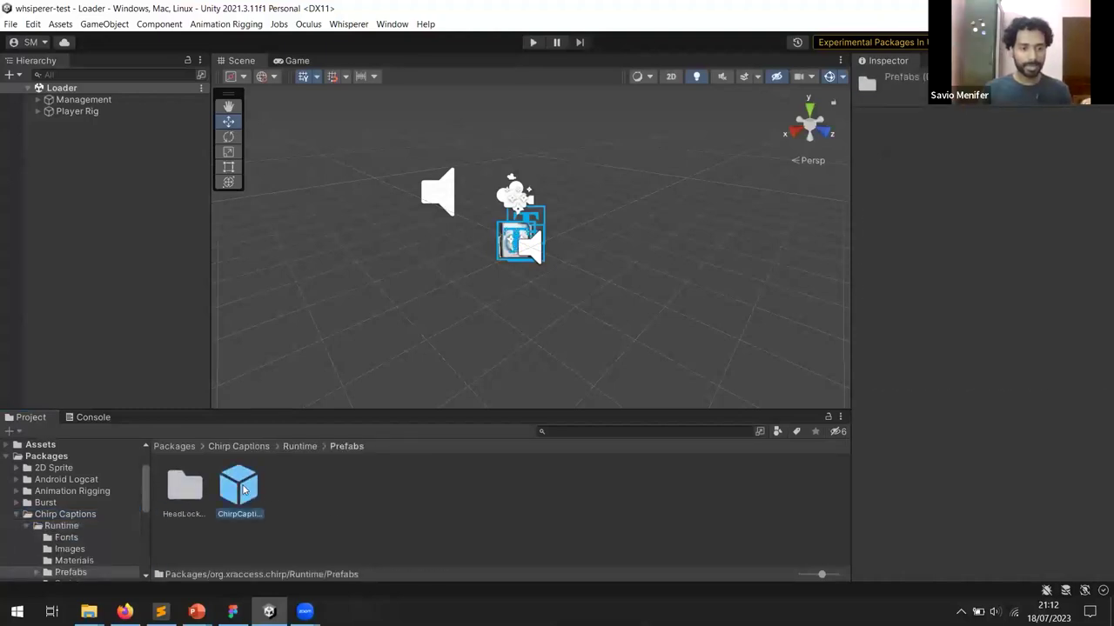
{"action": "left_click_drag", "start_coordinate": [246, 492], "coordinate": [157, 232]}
{"action": "left_click_drag", "start_coordinate": [94, 195], "coordinate": [102, 207]}
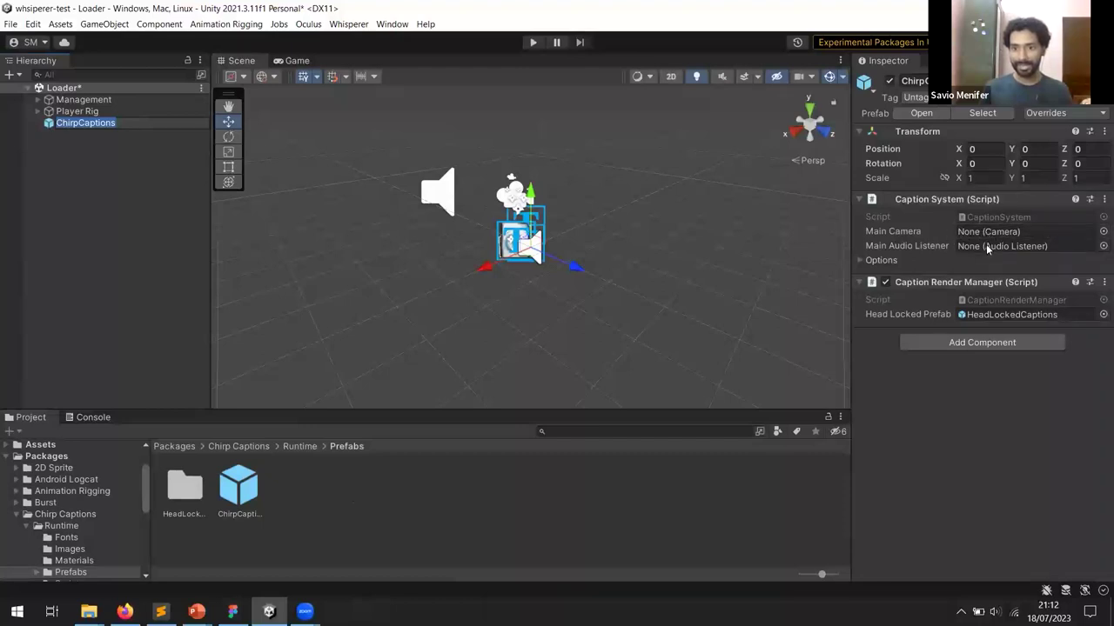
- Assign the Player Rig's Main Camera as both Main Camera and Main Audio Listener in the Caption System script on ChirpCaptions
{"action": "left_click", "coordinate": [38, 112]}
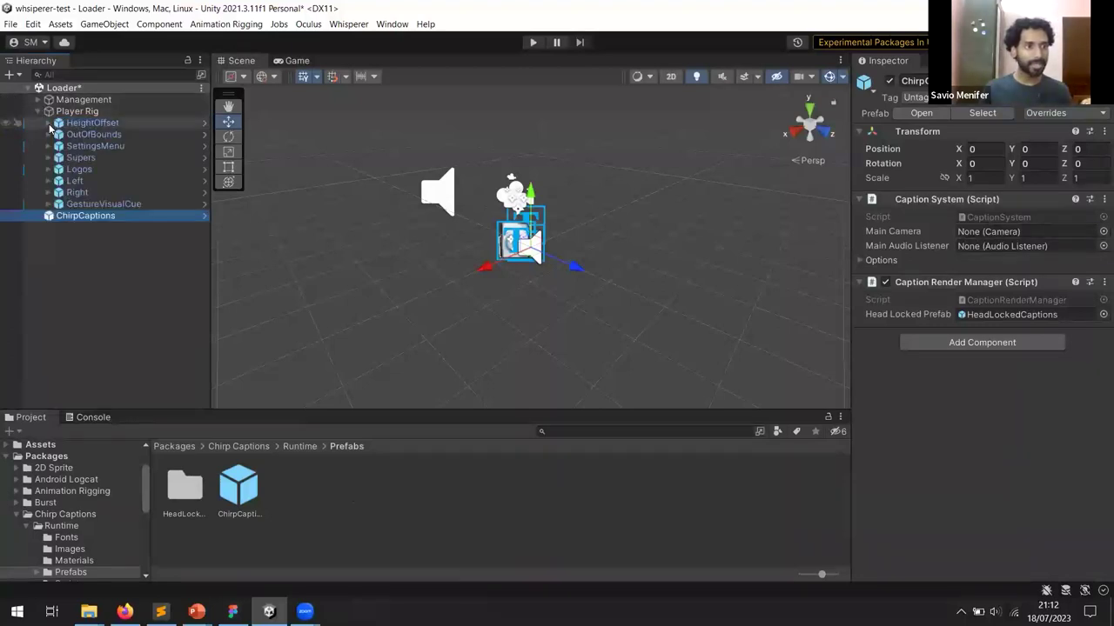
{"action": "left_click", "coordinate": [49, 122]}
{"action": "left_click", "coordinate": [58, 134]}
{"action": "left_click", "coordinate": [101, 147]}
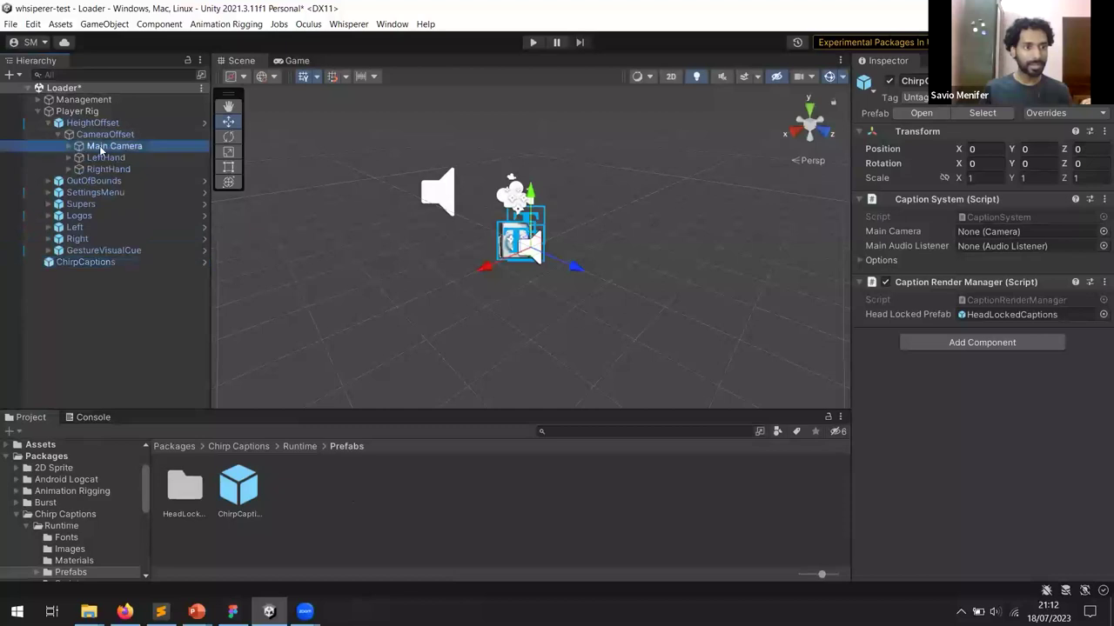
{"action": "left_click", "coordinate": [102, 251]}
{"action": "left_click", "coordinate": [85, 262]}
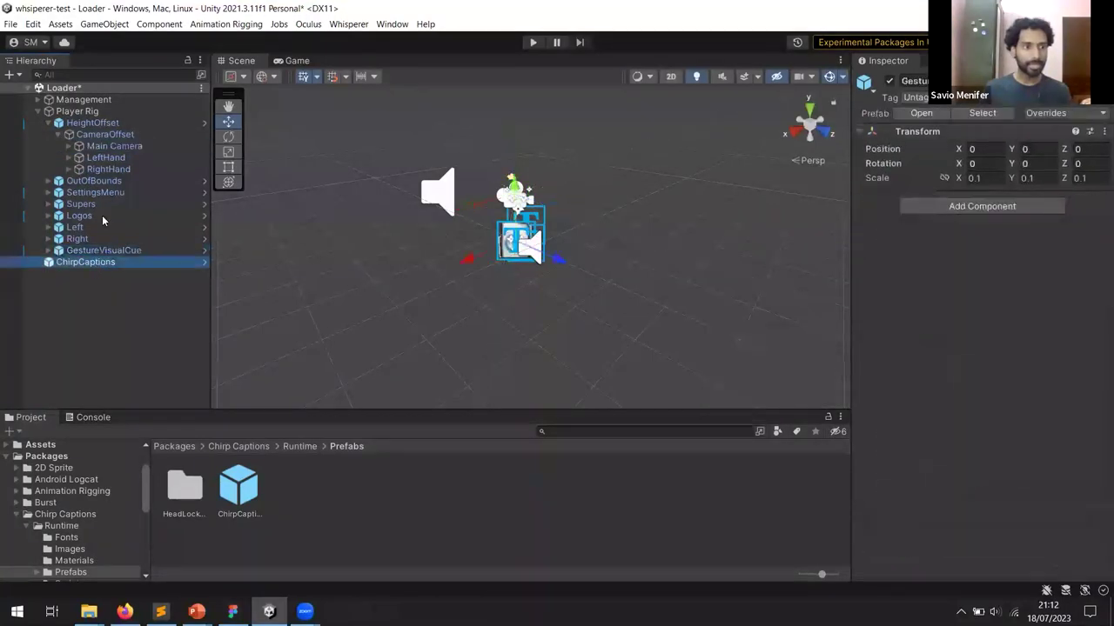
{"action": "left_click_drag", "start_coordinate": [114, 146], "coordinate": [990, 233]}
{"action": "left_click_drag", "start_coordinate": [111, 146], "coordinate": [979, 243]}
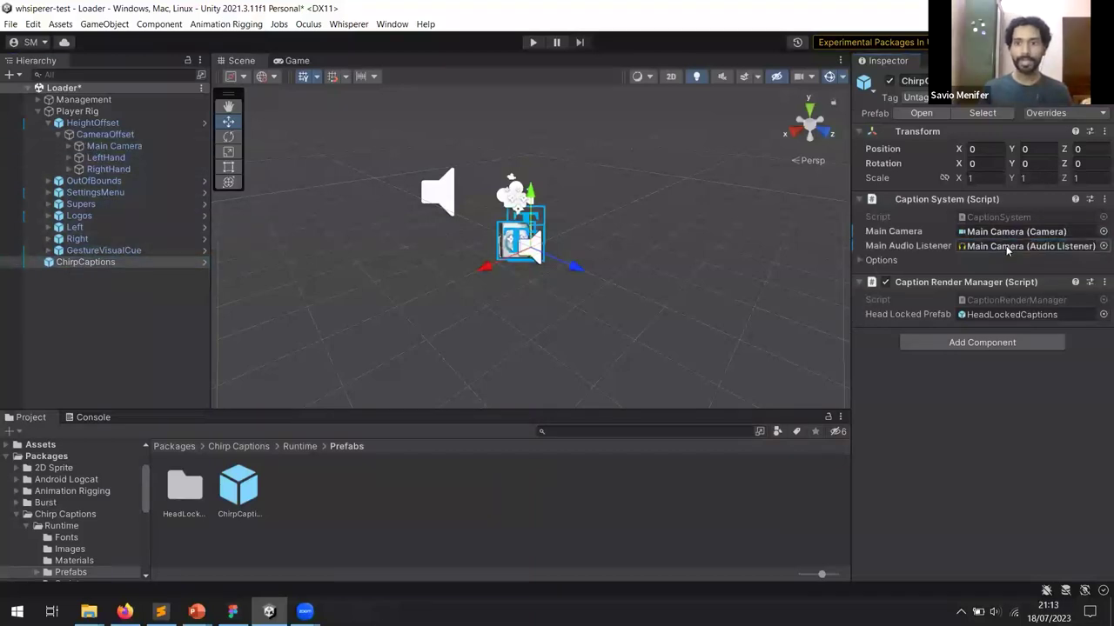
- Expand the Caption System script's options on ChirpCaptions, and read the guide's steps on creating a caption layer in Firefox
{"action": "left_click", "coordinate": [860, 261]}
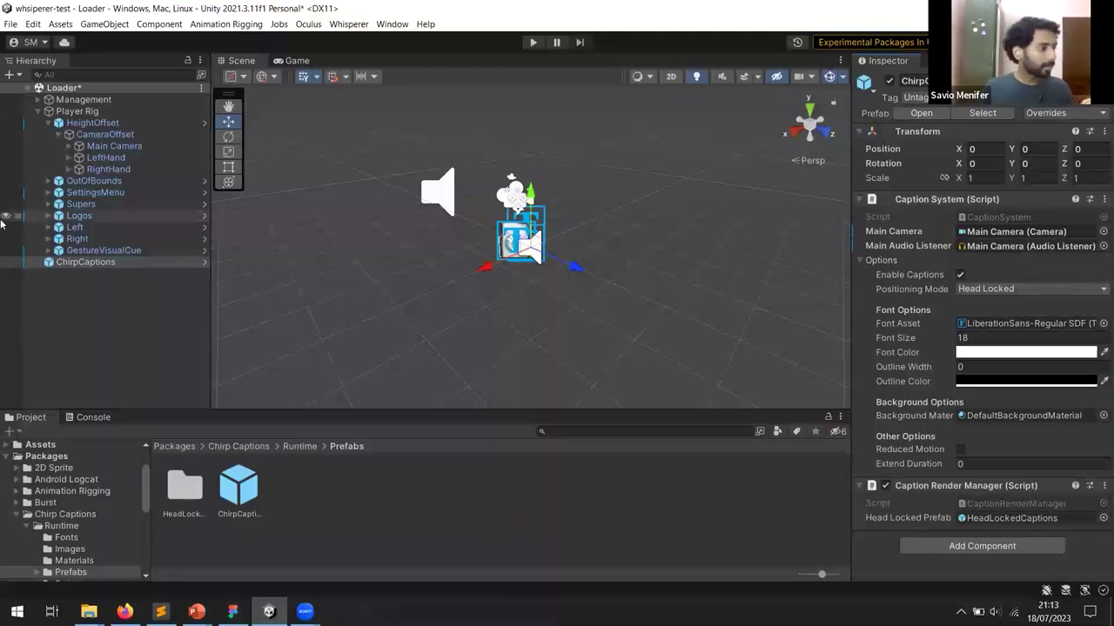
{"action": "key", "text": "q"}
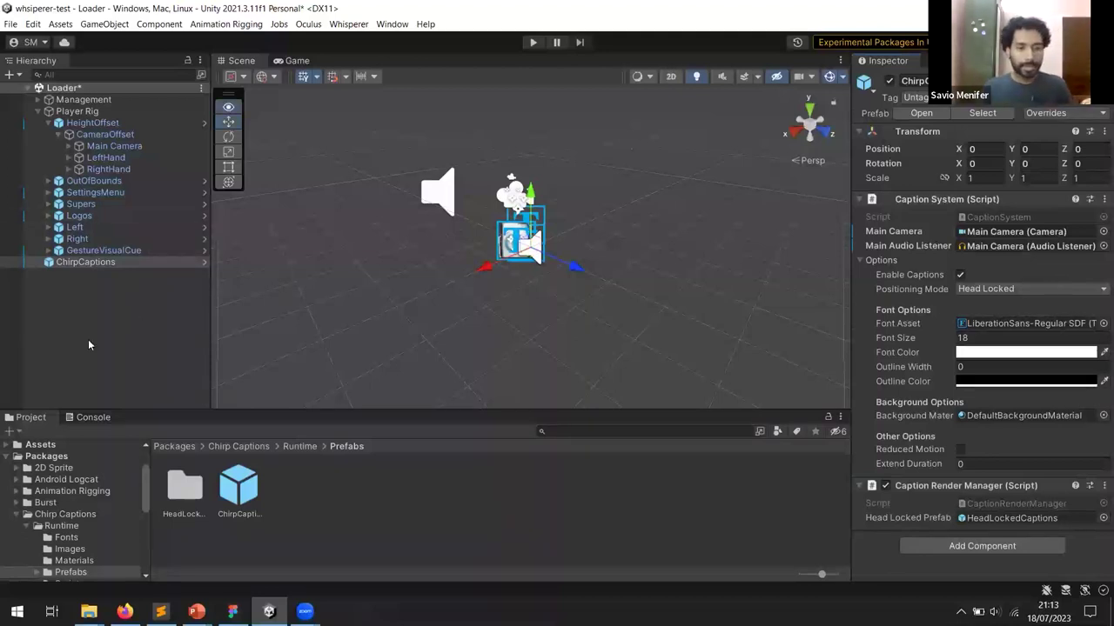
{"action": "key", "text": "alt+Tab"}
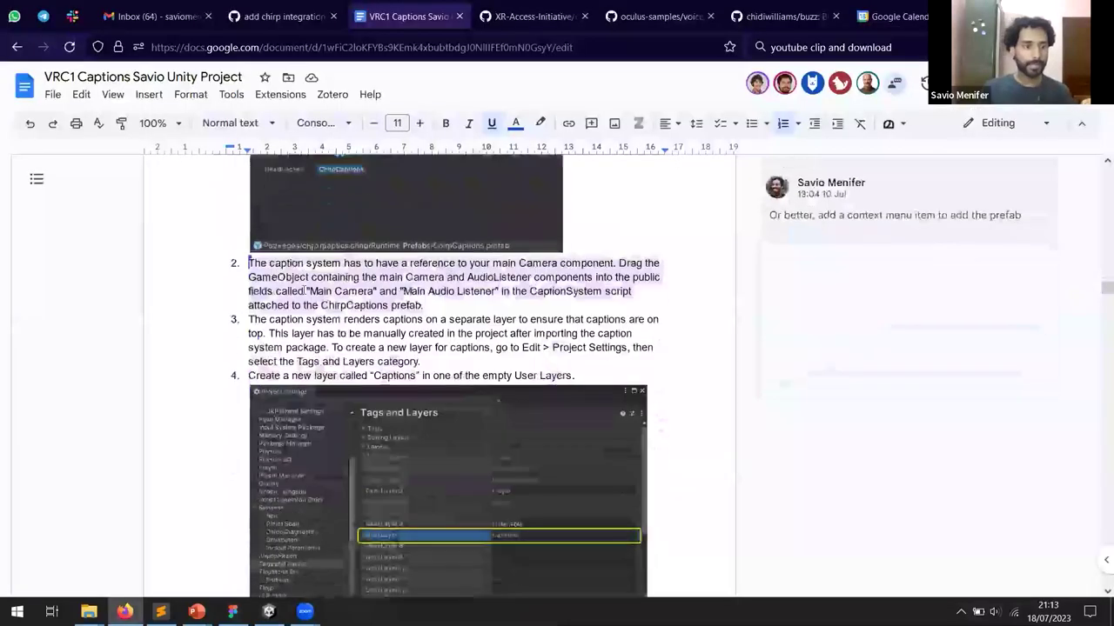
{"action": "scroll", "coordinate": [500, 243], "scroll_direction": "down", "scroll_amount": 2}
{"action": "scroll", "coordinate": [499, 244], "scroll_direction": "up", "scroll_amount": 1}
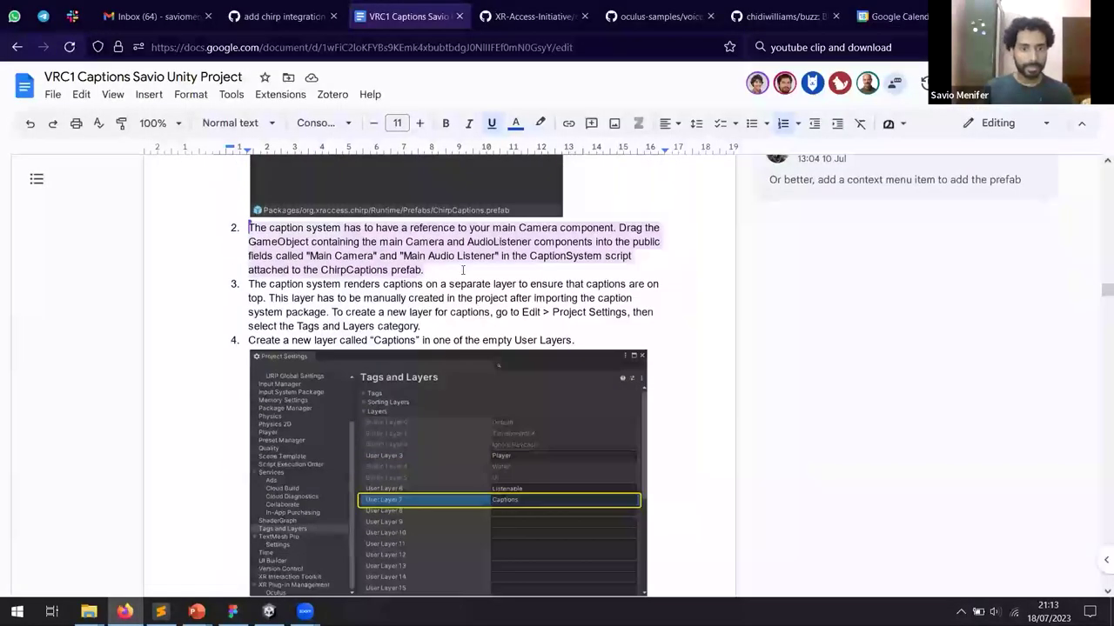
{"action": "scroll", "coordinate": [450, 280], "scroll_direction": "down", "scroll_amount": 1}
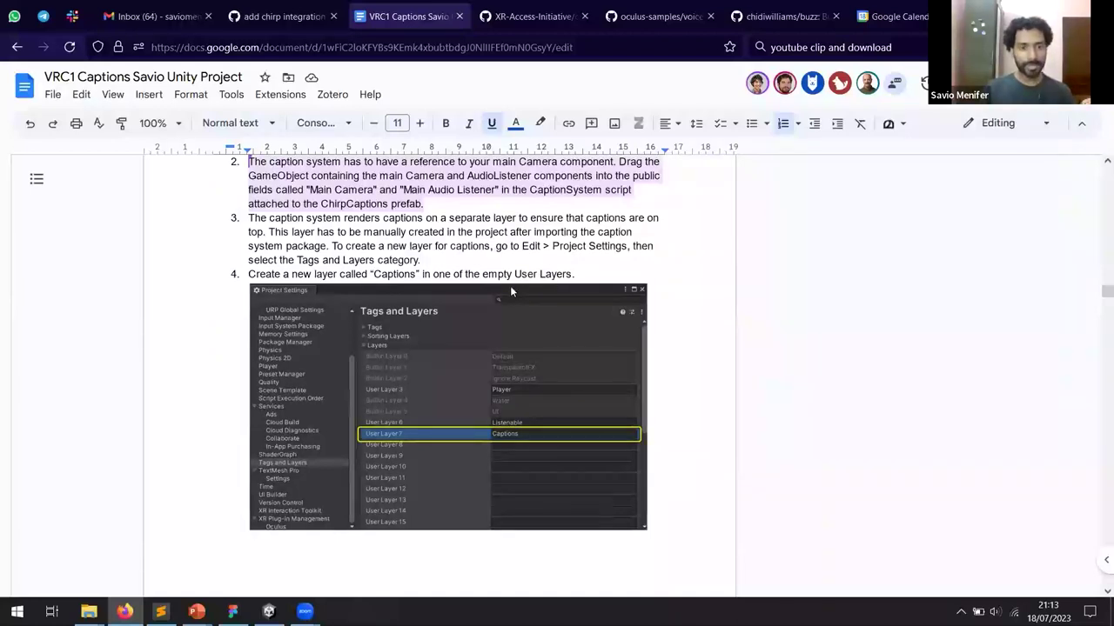
- Switch to Unity and name User Layer 7 "Captions" in the project's Tags and Layers settings
{"action": "key", "text": "alt+Tab"}
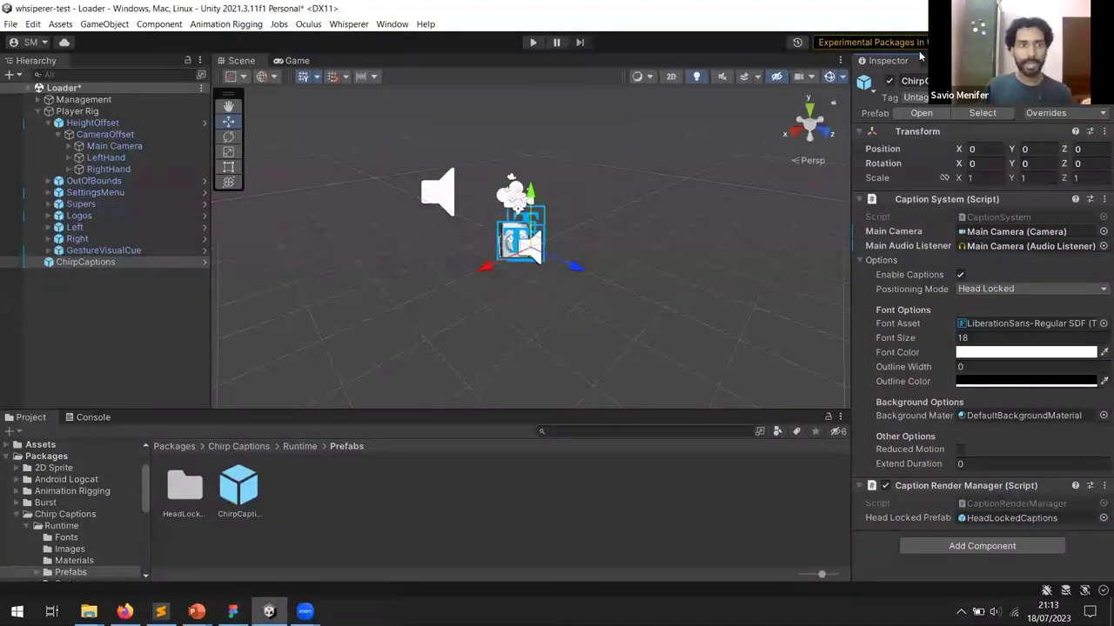
{"action": "left_click", "coordinate": [32, 27]}
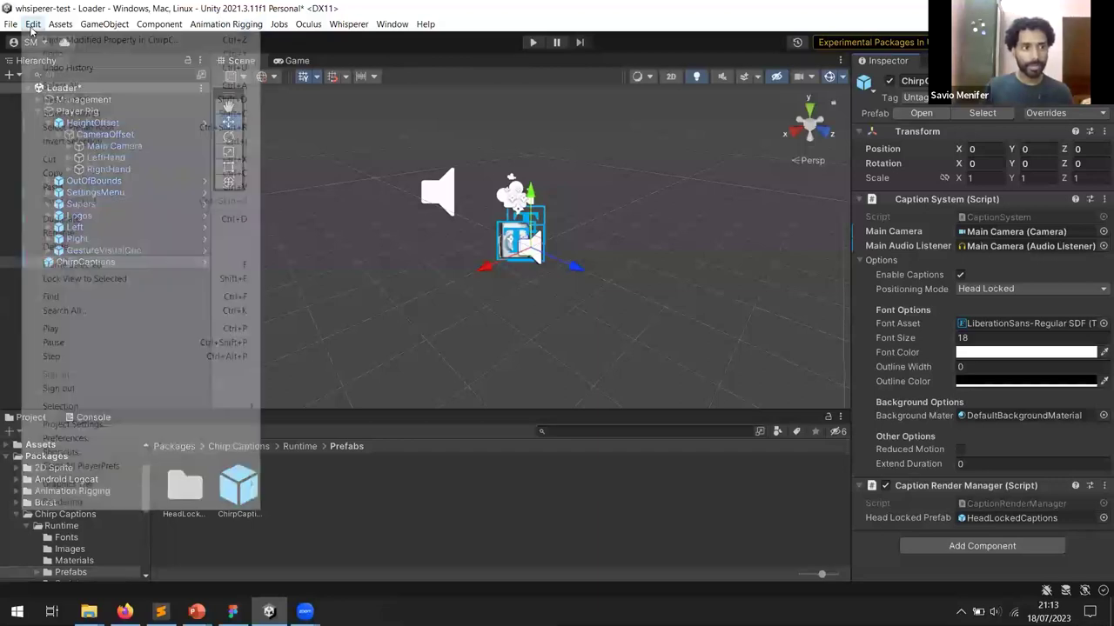
{"action": "left_click", "coordinate": [75, 423]}
{"action": "left_click", "coordinate": [278, 406]}
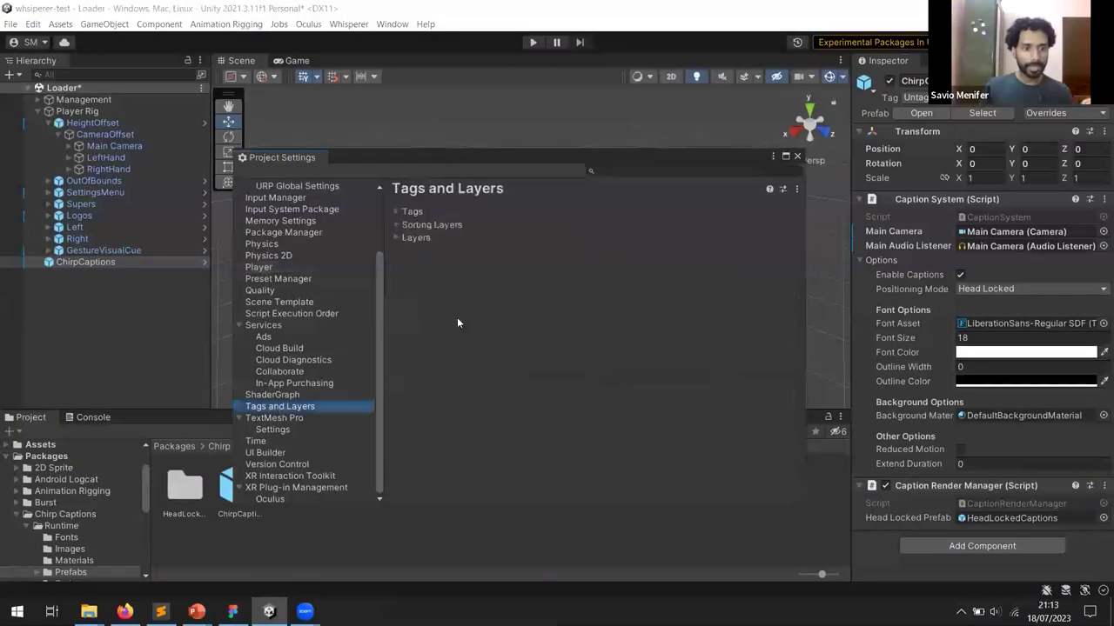
{"action": "left_click", "coordinate": [397, 238]}
{"action": "left_click", "coordinate": [600, 363]}
{"action": "type", "text": "Captions"}
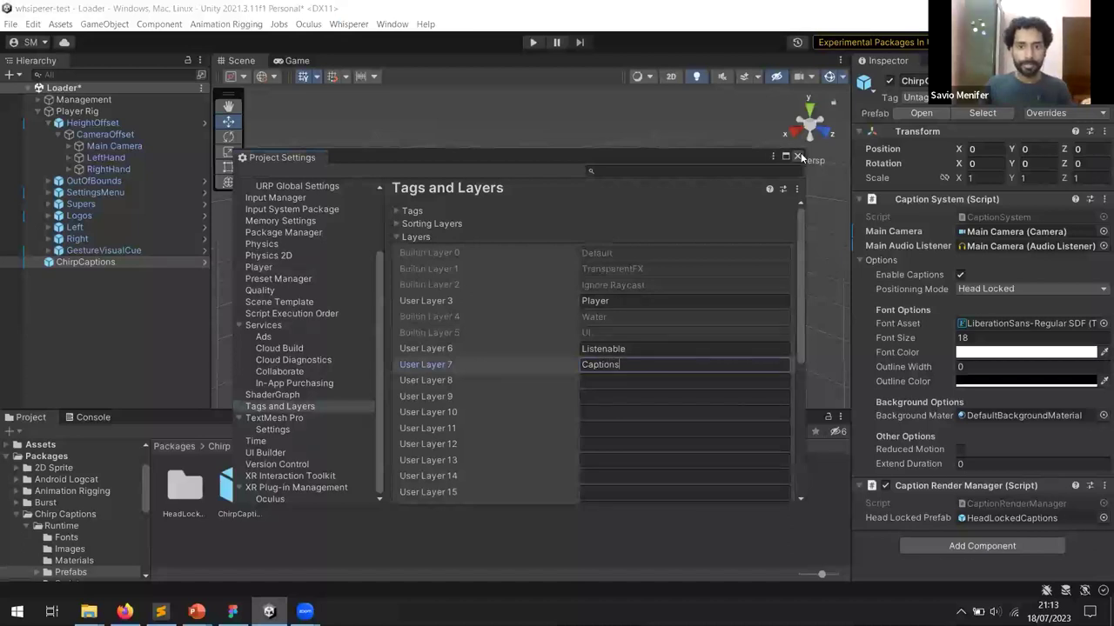
{"action": "left_click", "coordinate": [797, 156]}
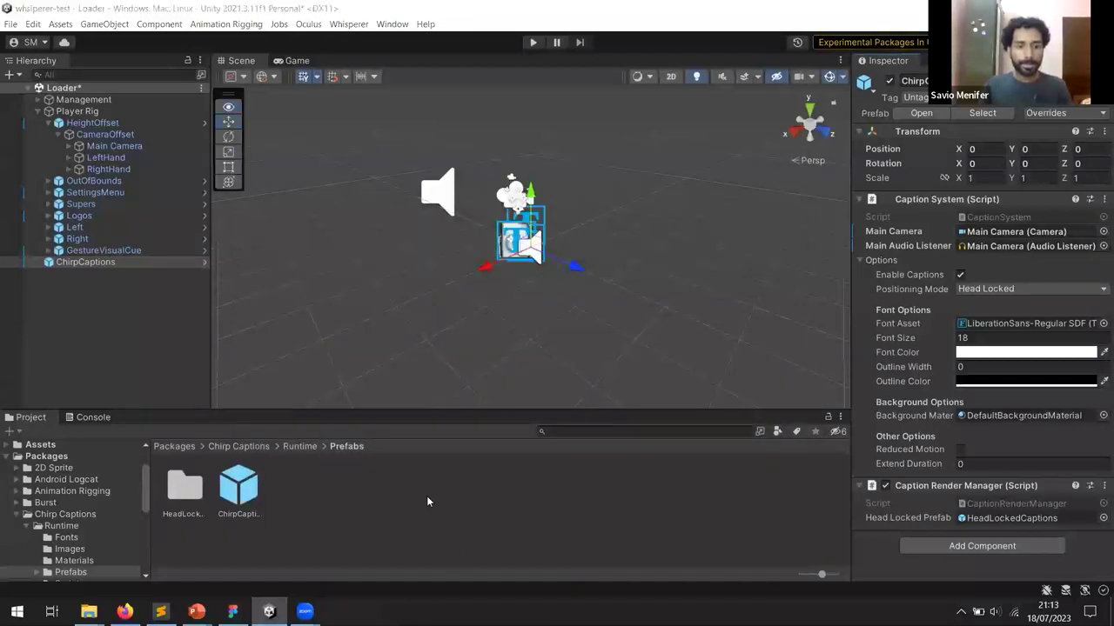
- Switch to the guide in Firefox and read the section Understanding Whisperer's project structure
{"action": "key", "text": "alt+Tab"}
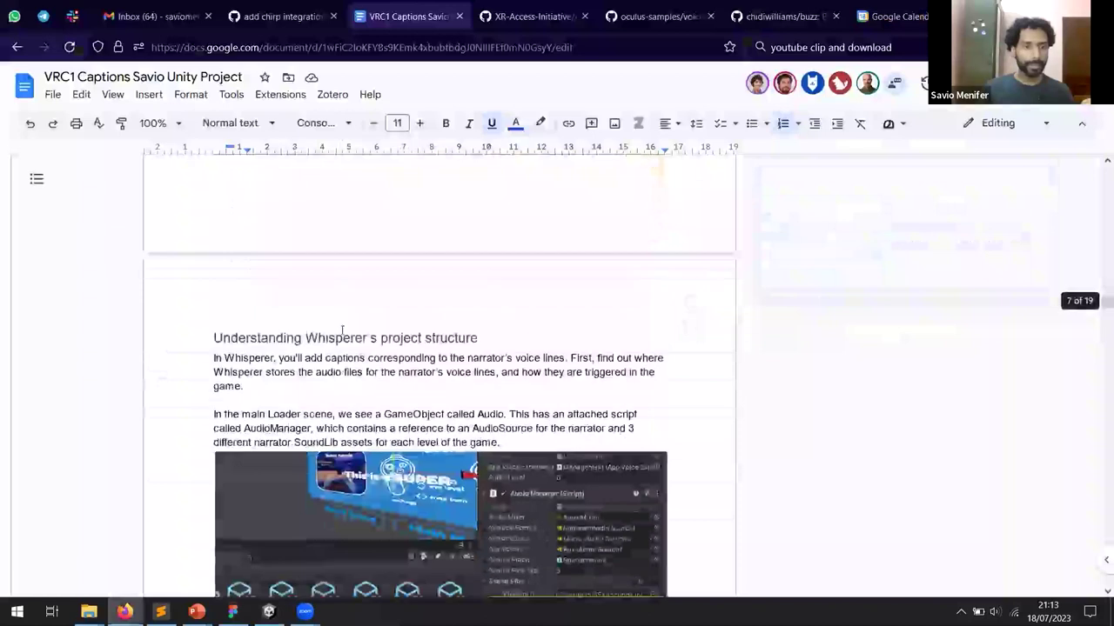
{"action": "scroll", "coordinate": [348, 329], "scroll_direction": "down", "scroll_amount": 3}
{"action": "scroll", "coordinate": [343, 344], "scroll_direction": "up", "scroll_amount": 2}
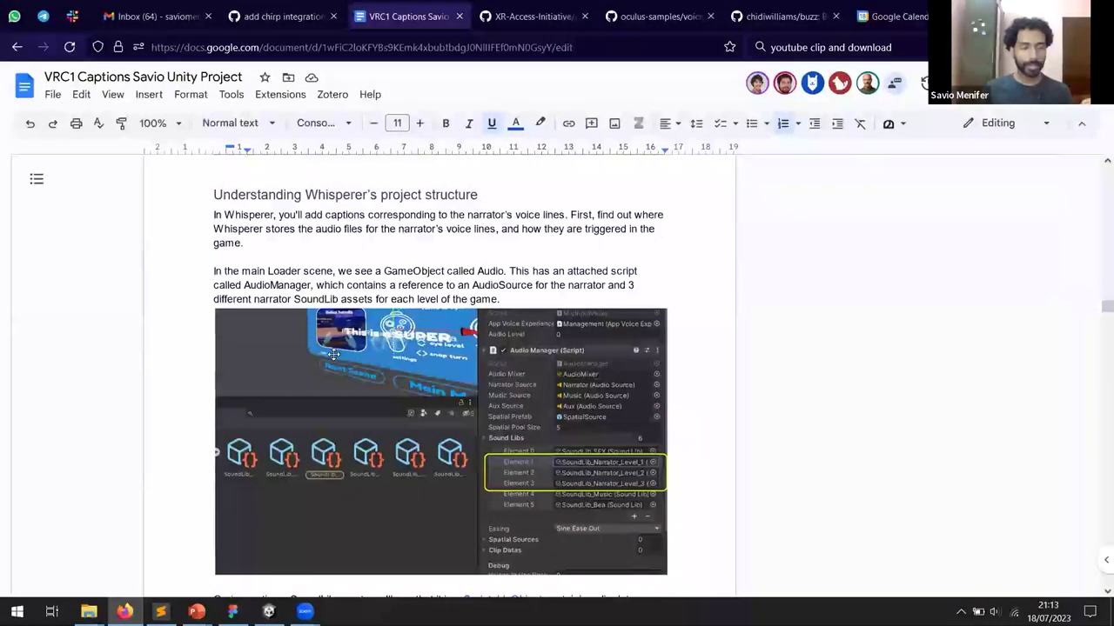
- Switch to Unity and examine the Sound Libs list in the Audio Manager script of the Audio object under Management
{"action": "key", "text": "alt+Tab"}
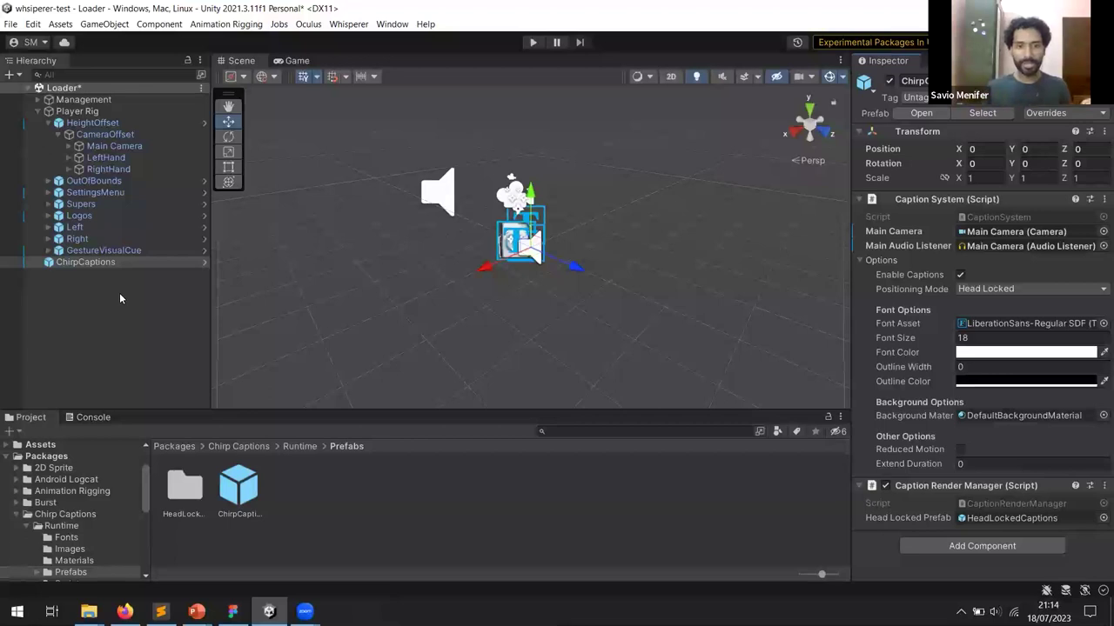
{"action": "left_click", "coordinate": [37, 113]}
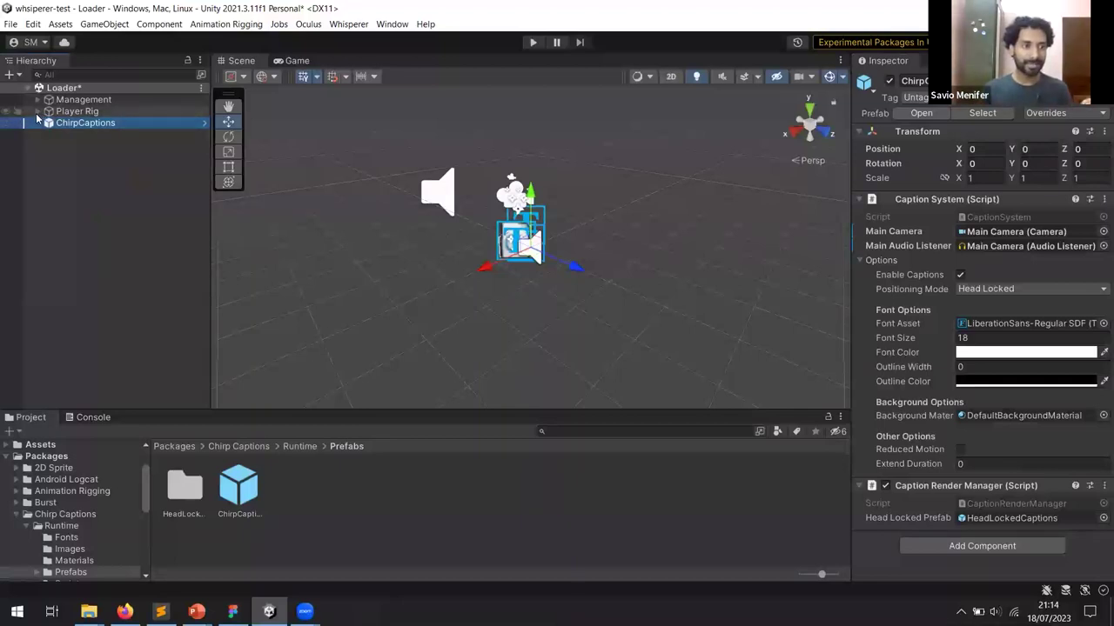
{"action": "left_click", "coordinate": [37, 113]}
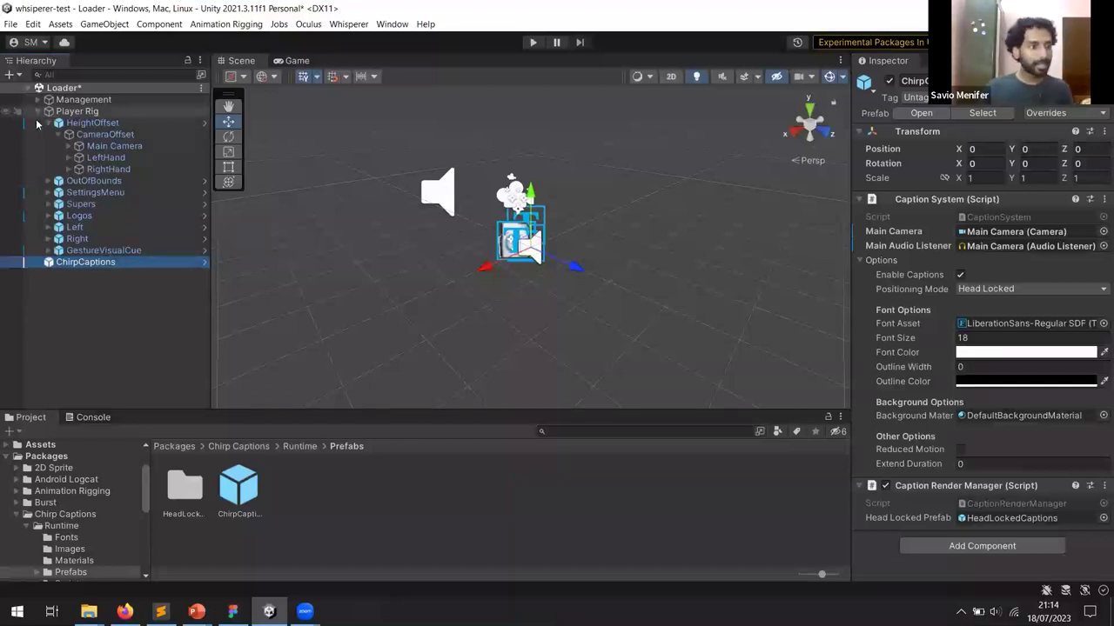
{"action": "left_click", "coordinate": [38, 111]}
{"action": "left_click", "coordinate": [38, 99]}
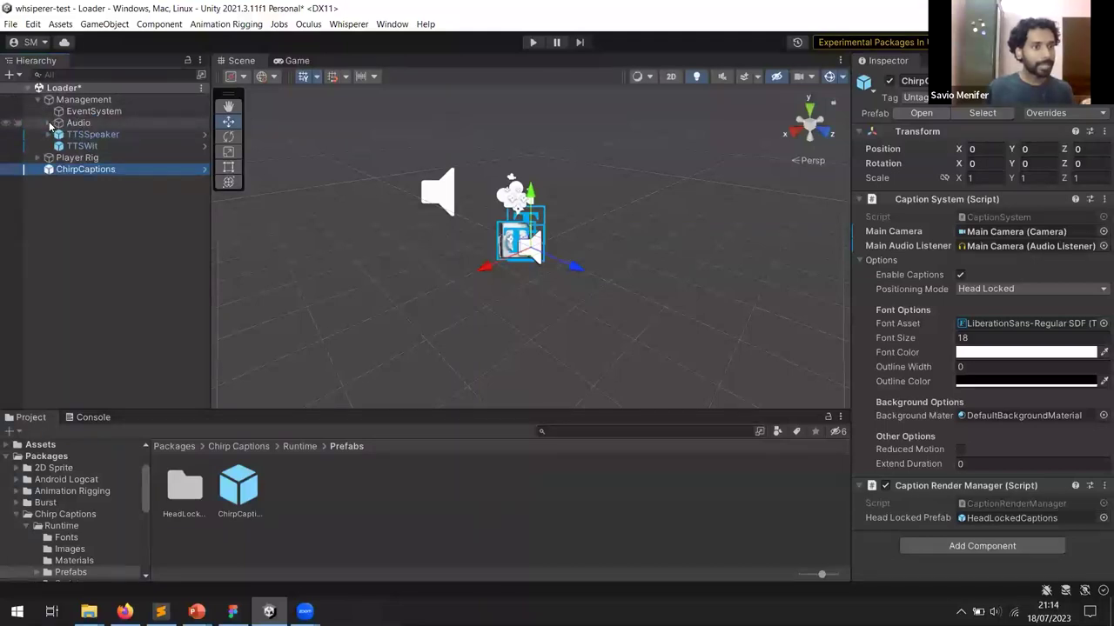
{"action": "left_click", "coordinate": [74, 123]}
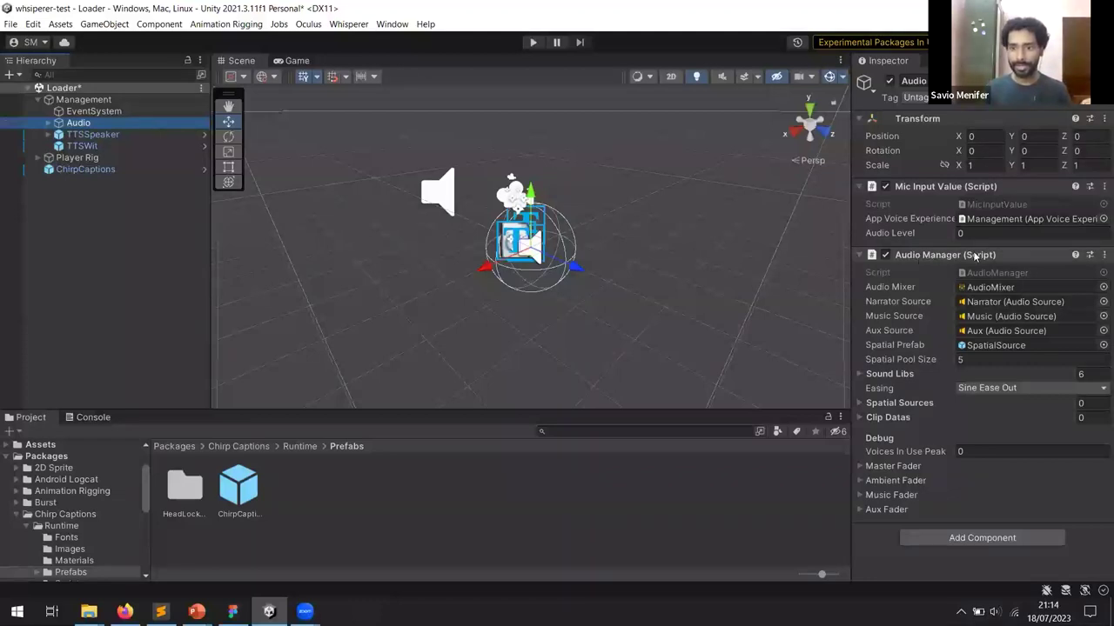
{"action": "left_click", "coordinate": [857, 373]}
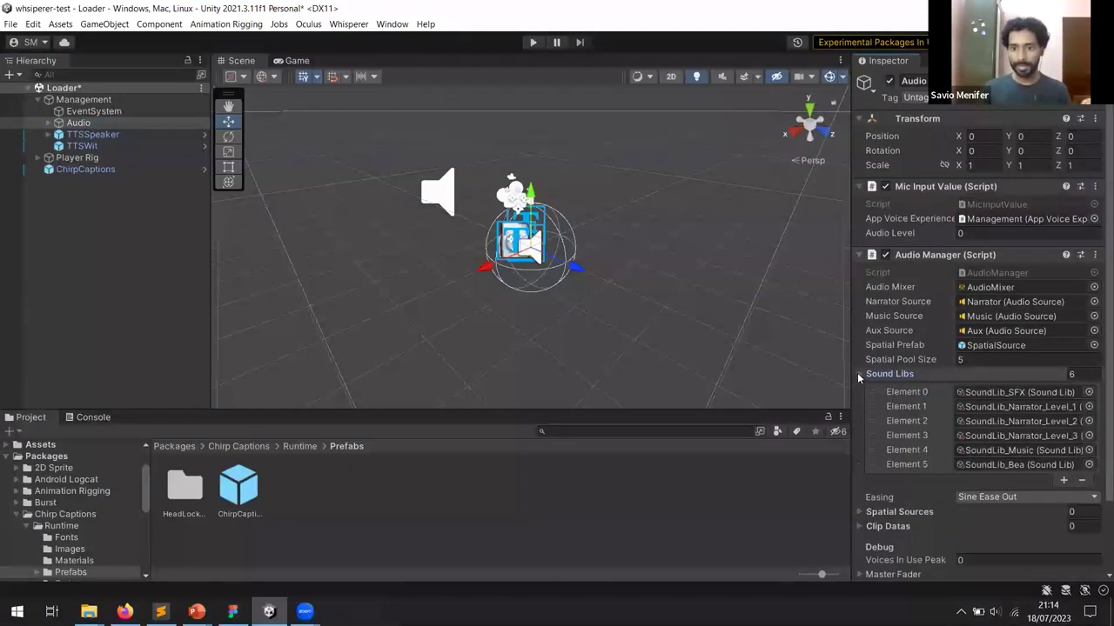
{"action": "scroll", "coordinate": [917, 359], "scroll_direction": "down", "scroll_amount": 1}
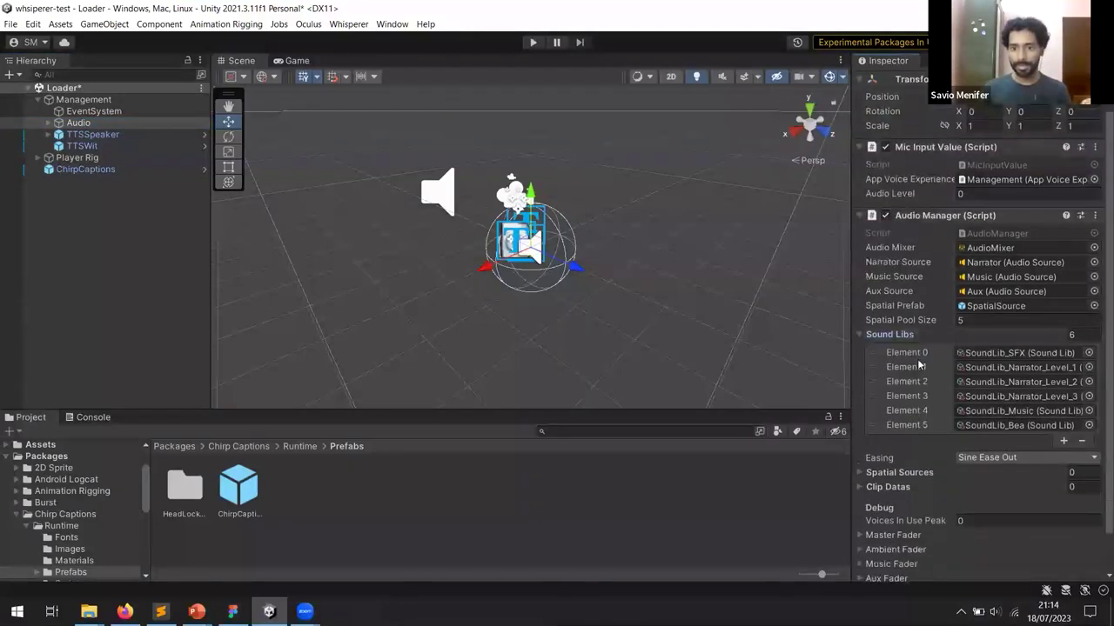
- Open the SoundLib_Narrator_Level_1 asset and examine the audio clips stored under Narrator_Intro and Narrator_Intro_2
{"action": "left_click", "coordinate": [1024, 367]}
{"action": "left_click", "coordinate": [566, 489]}
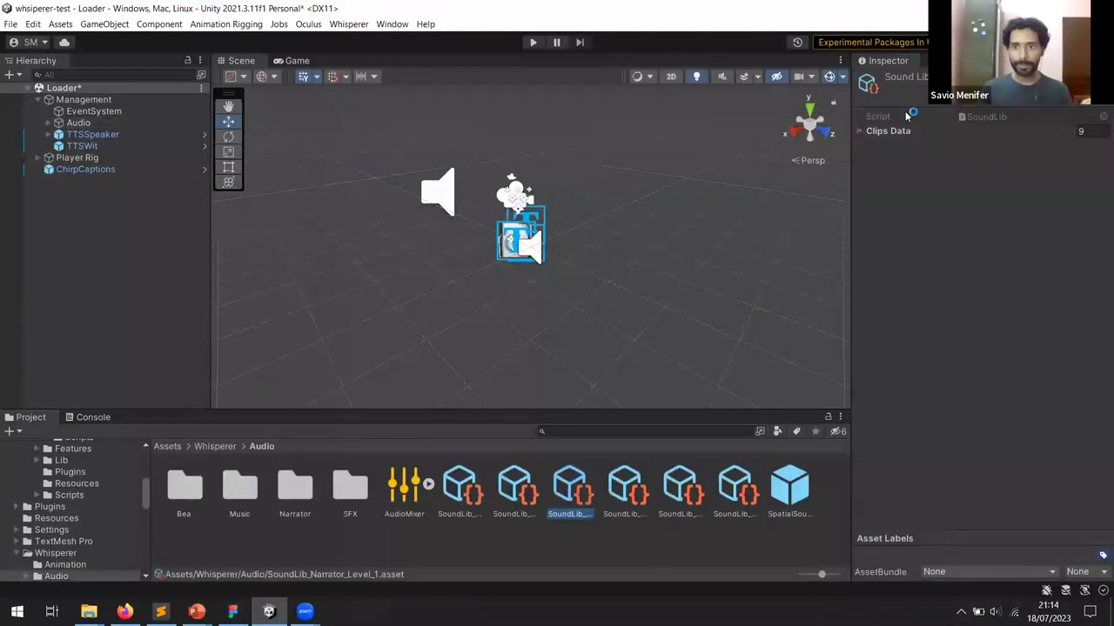
{"action": "left_click", "coordinate": [859, 130]}
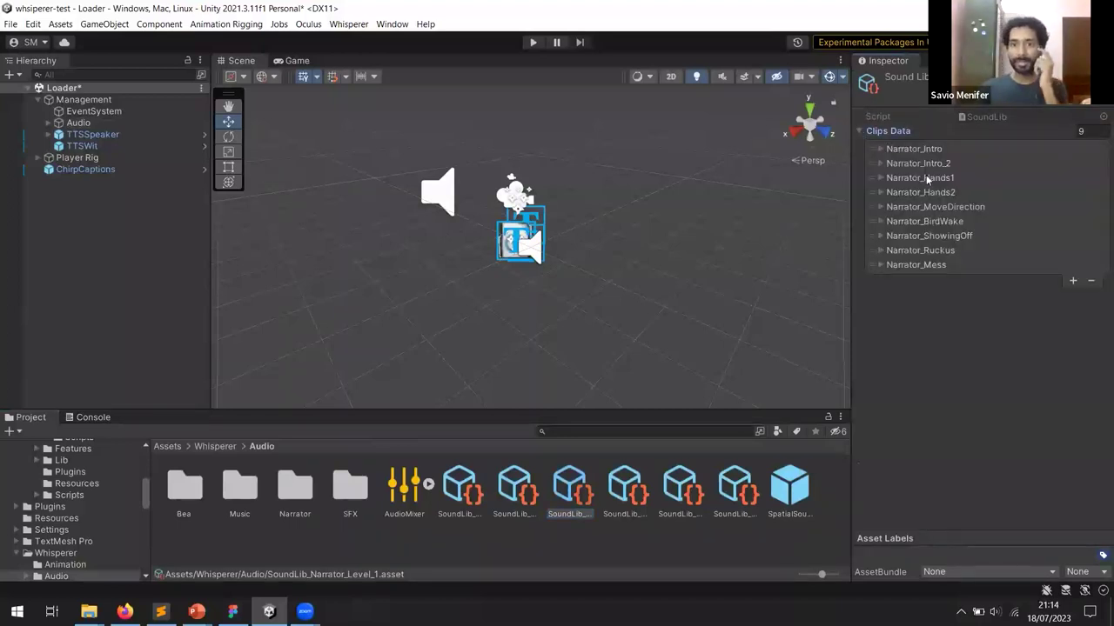
{"action": "left_click", "coordinate": [880, 149]}
{"action": "left_click", "coordinate": [891, 221]}
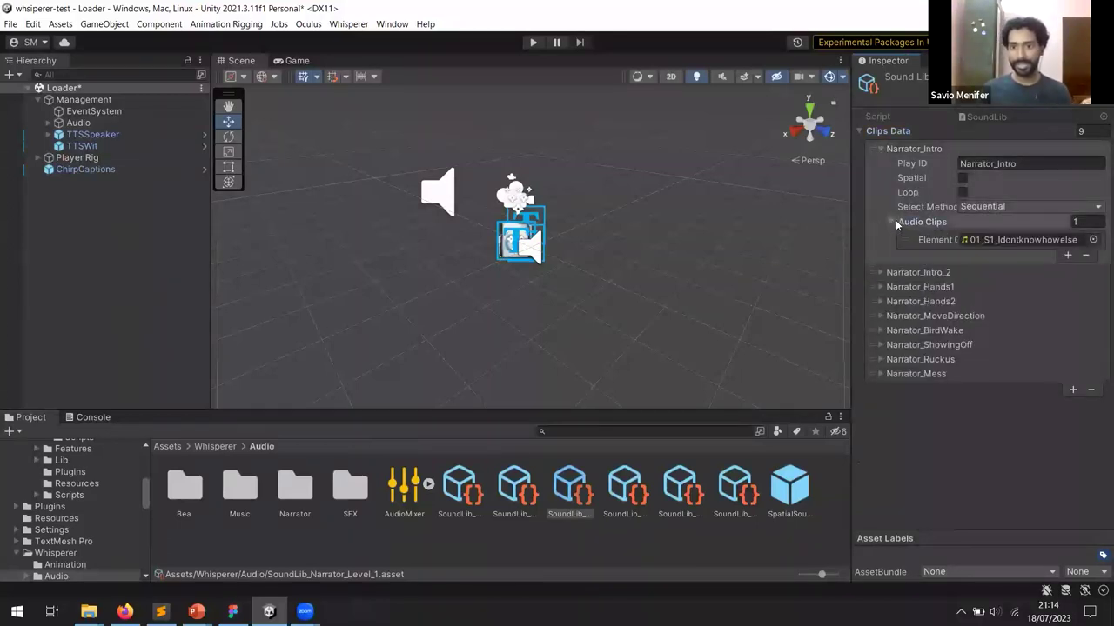
{"action": "left_click", "coordinate": [880, 272]}
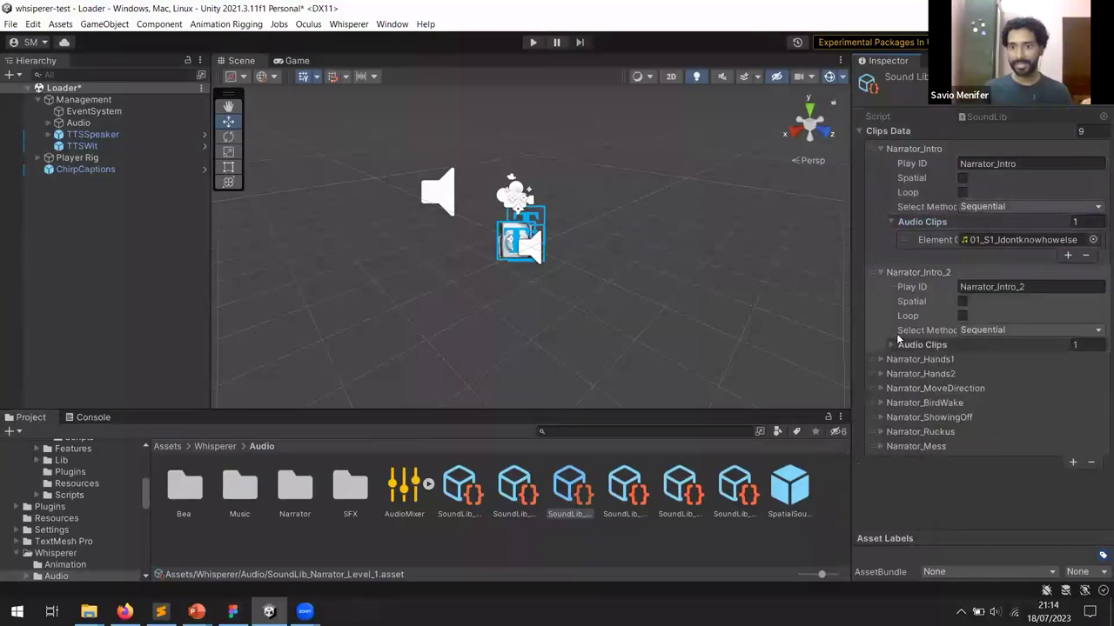
{"action": "left_click", "coordinate": [891, 342]}
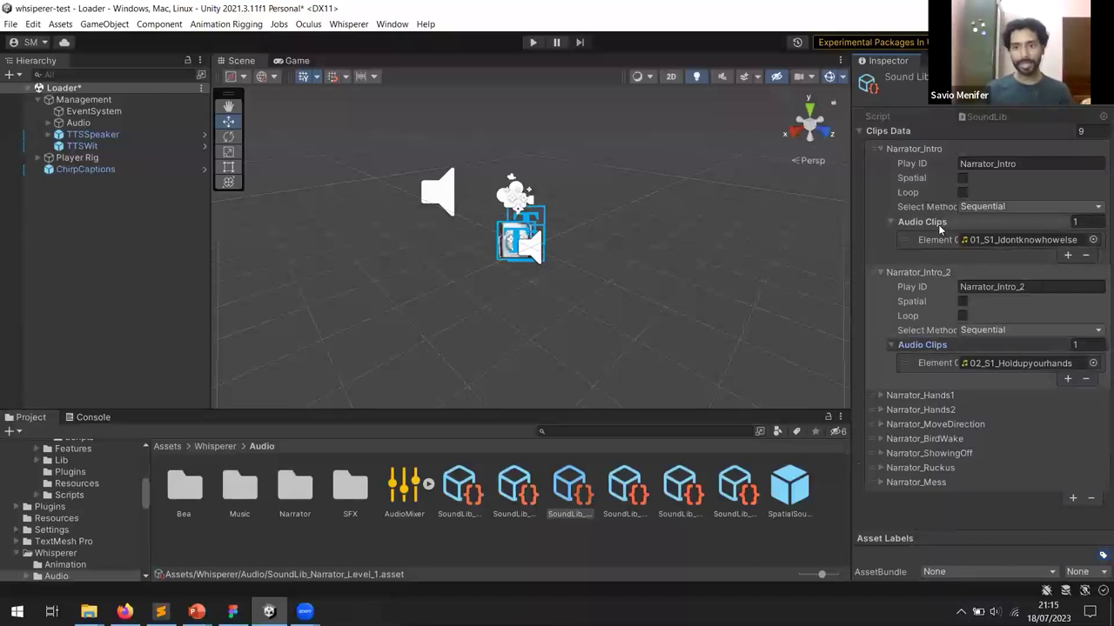
- Switch to the guide in Firefox and read the Add a CaptionSource steps for the narrator's AudioSource
{"action": "key", "text": "alt"}
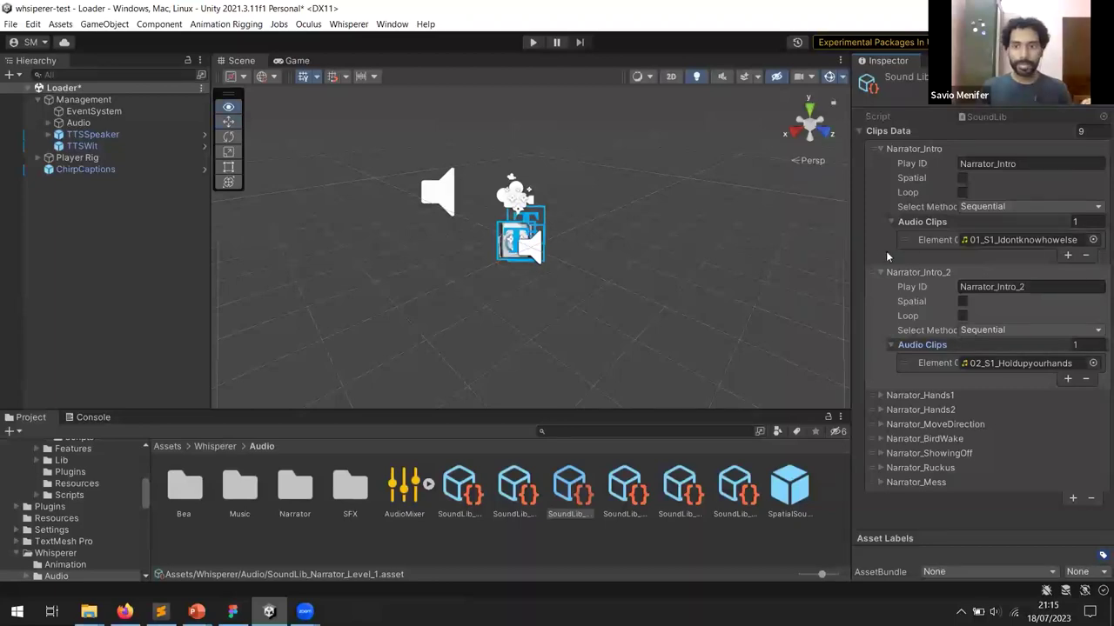
{"action": "key", "text": "alt+Tab"}
{"action": "scroll", "coordinate": [336, 289], "scroll_direction": "down", "scroll_amount": 8}
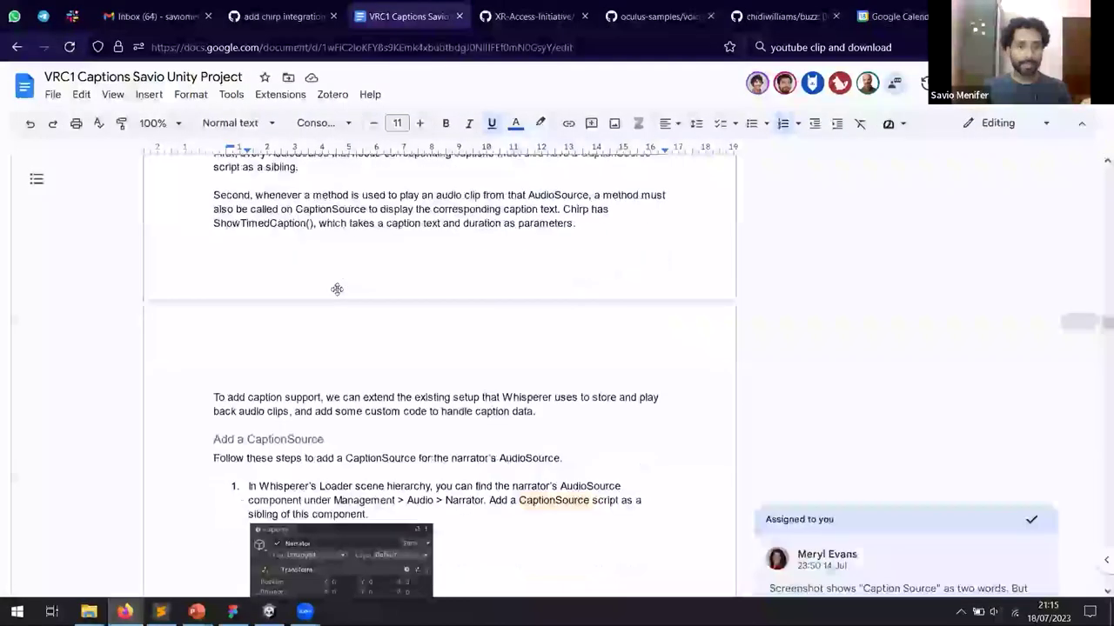
{"action": "scroll", "coordinate": [337, 289], "scroll_direction": "down", "scroll_amount": 5}
{"action": "scroll", "coordinate": [337, 291], "scroll_direction": "up", "scroll_amount": 2}
{"action": "scroll", "coordinate": [338, 294], "scroll_direction": "down", "scroll_amount": 1}
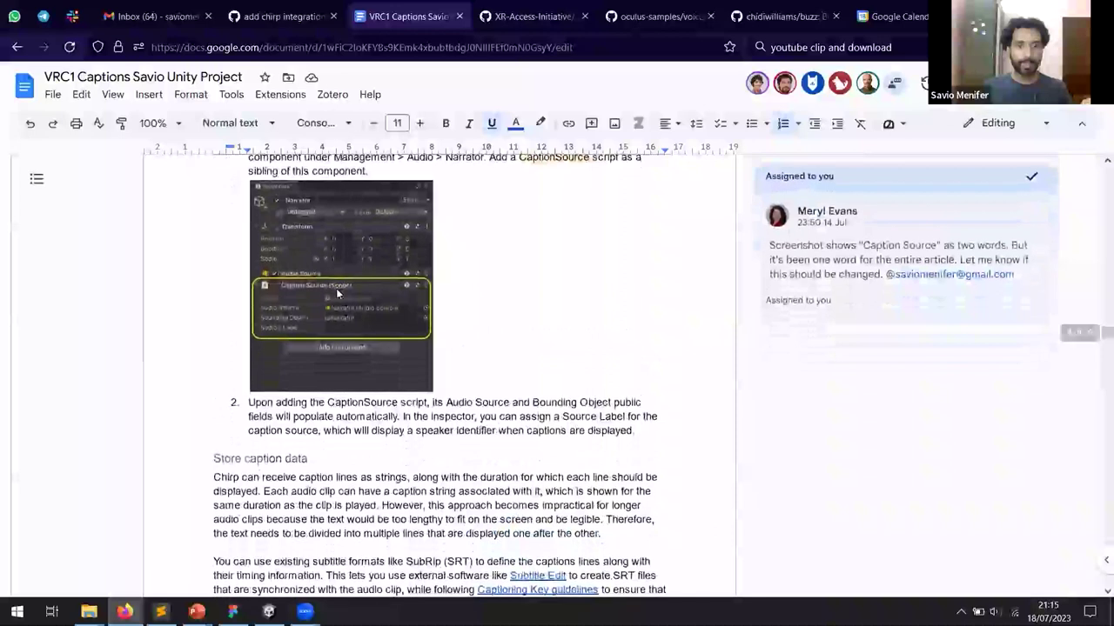
{"action": "scroll", "coordinate": [337, 294], "scroll_direction": "up", "scroll_amount": 3}
{"action": "scroll", "coordinate": [957, 254], "scroll_direction": "down", "scroll_amount": 2}
{"action": "key", "text": "alt+Tab"}
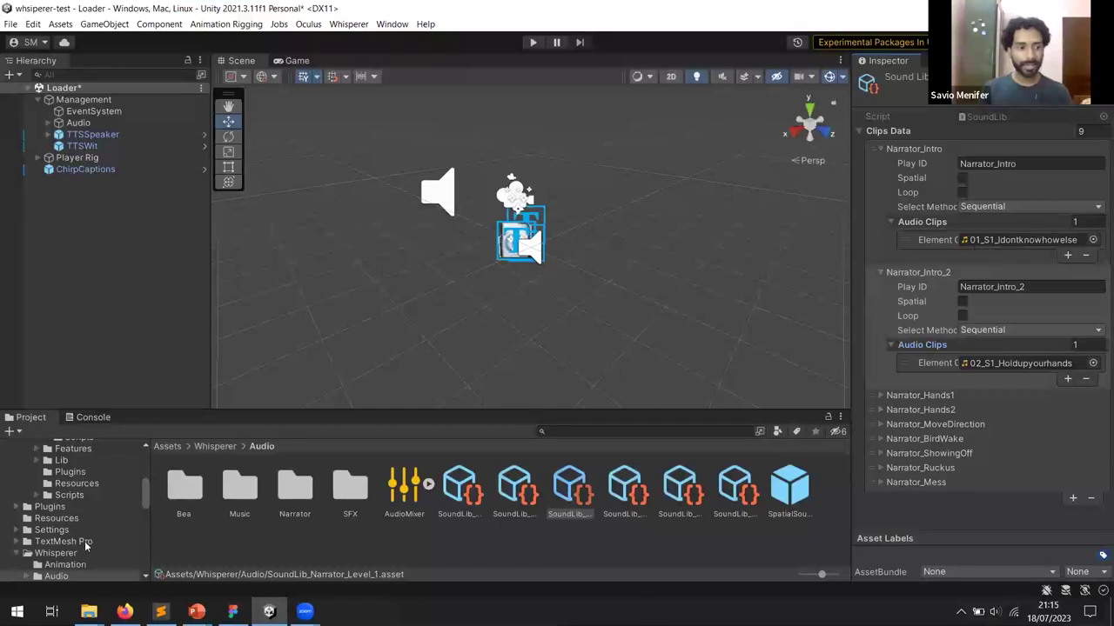
- Return to Firefox and look through the README of the chidiwilliams/buzz transcription tool on GitHub
{"action": "left_click", "coordinate": [125, 612]}
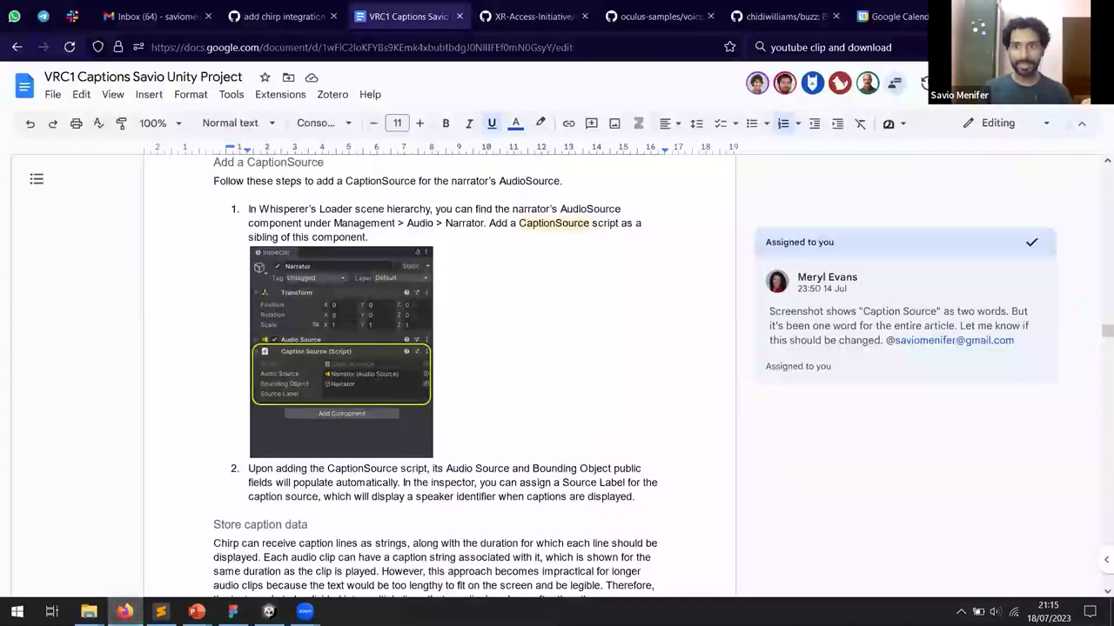
{"action": "key", "text": "ctrl+shift+Down"}
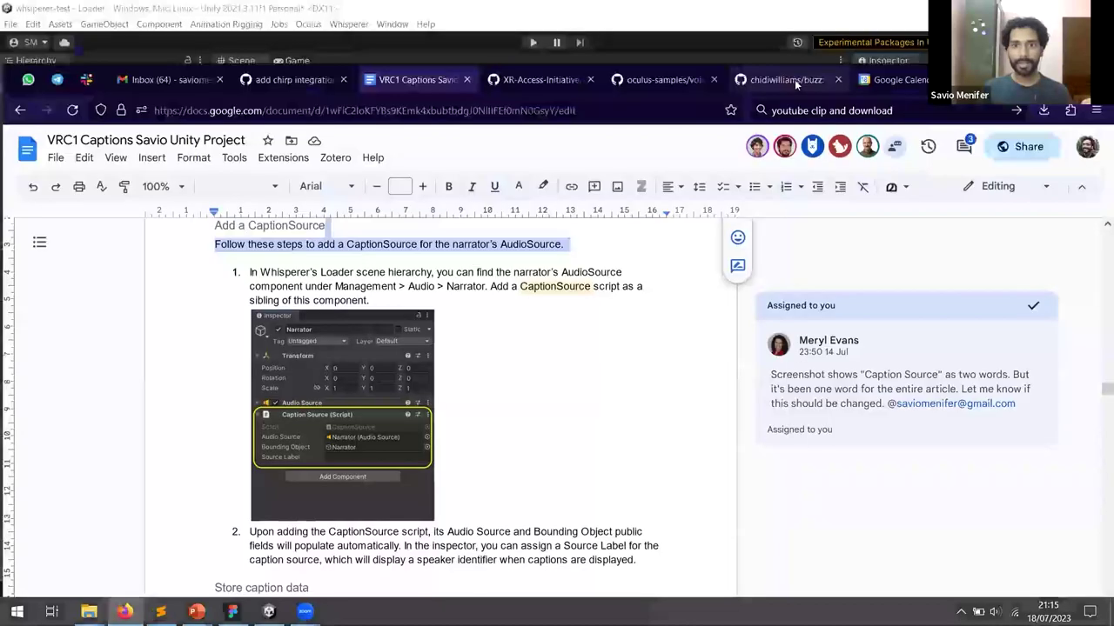
{"action": "left_click", "coordinate": [794, 79]}
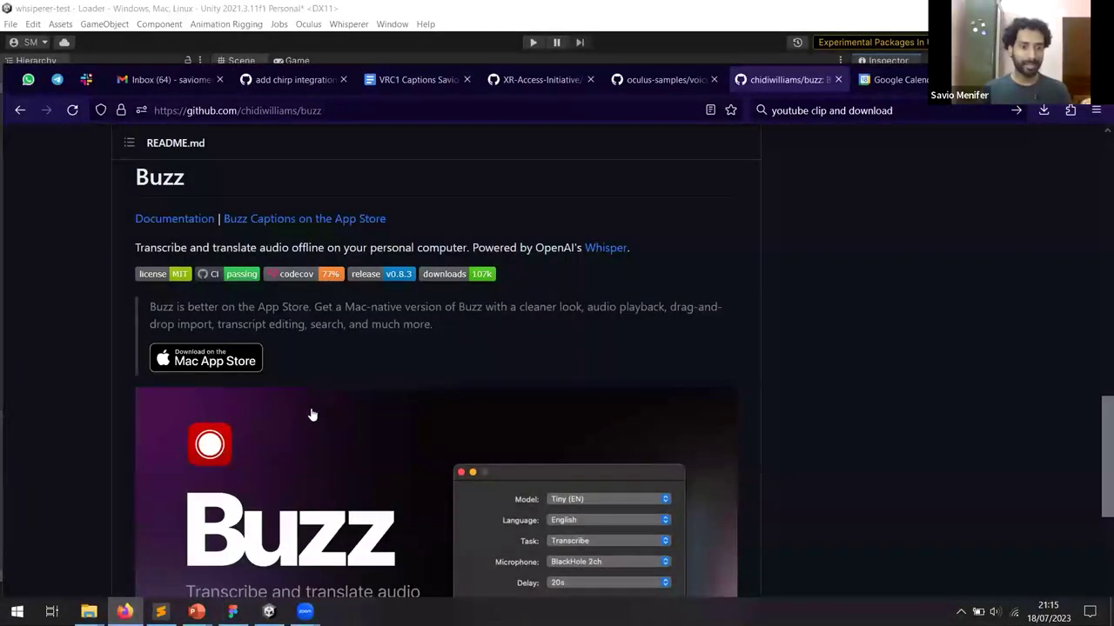
{"action": "scroll", "coordinate": [322, 420], "scroll_direction": "down", "scroll_amount": 3}
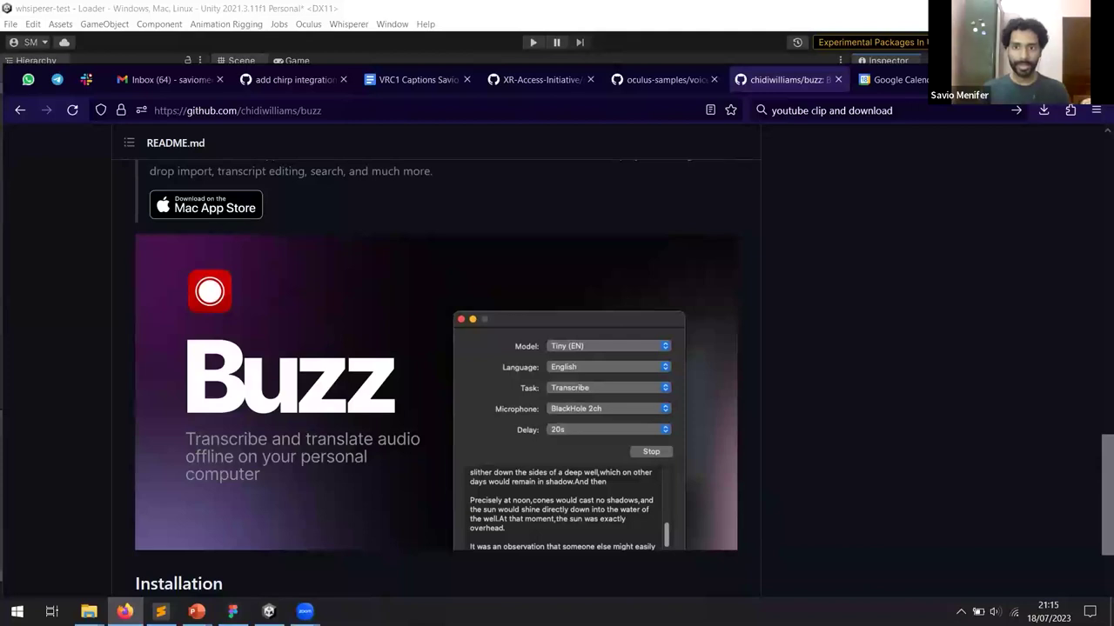
- Switch to Unity, open the sound library asset's SoundLib script in Visual Studio Code and examine its ClipData class
{"action": "key", "text": "alt+Tab"}
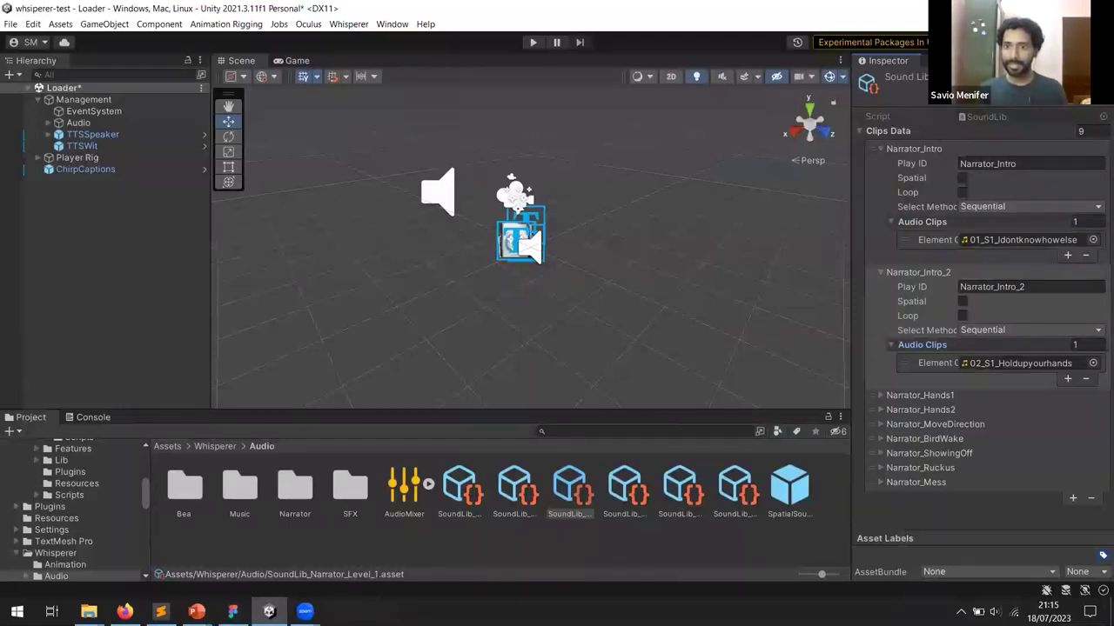
{"action": "right_click", "coordinate": [1020, 101]}
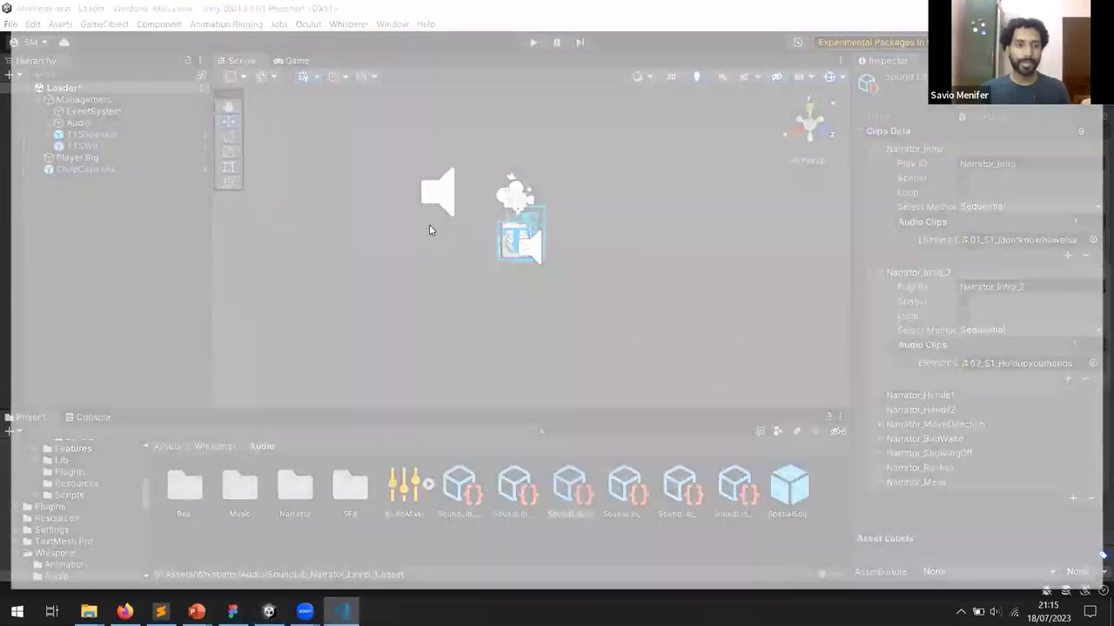
{"action": "scroll", "coordinate": [371, 317], "scroll_direction": "down", "scroll_amount": 4}
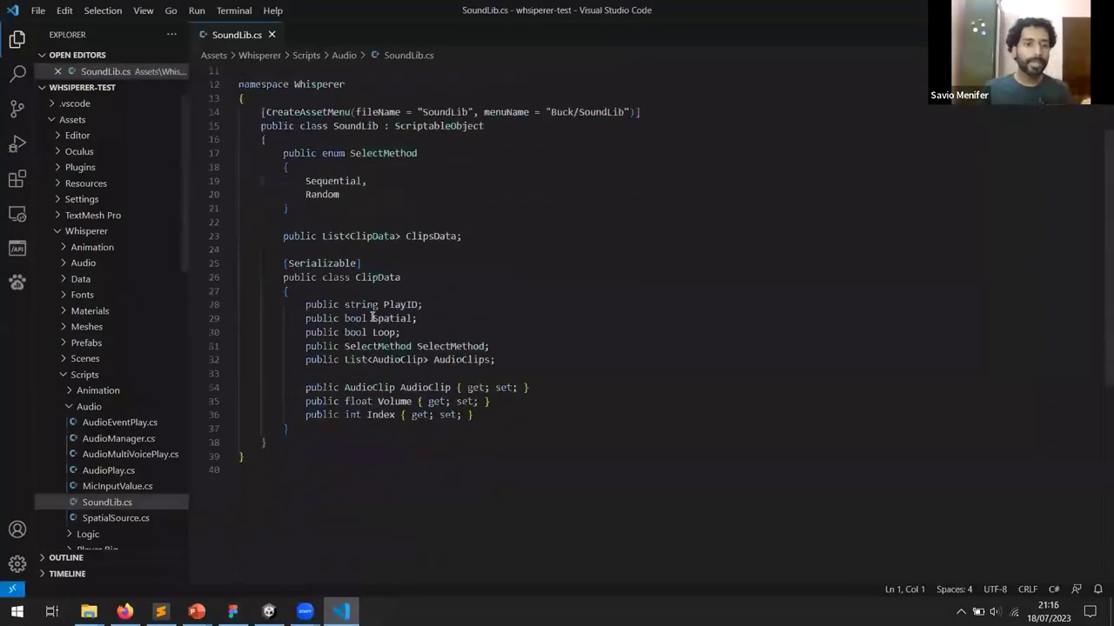
- Switch to the captions guide in Firefox and copy the line "public List<TextAsset> Subtitles;" from its SoundLib instructions
{"action": "scroll", "coordinate": [382, 322], "scroll_direction": "up", "scroll_amount": 2}
{"action": "scroll", "coordinate": [374, 318], "scroll_direction": "down", "scroll_amount": 3}
{"action": "left_click_drag", "start_coordinate": [304, 313], "coordinate": [505, 315]}
{"action": "left_click", "coordinate": [507, 317]}
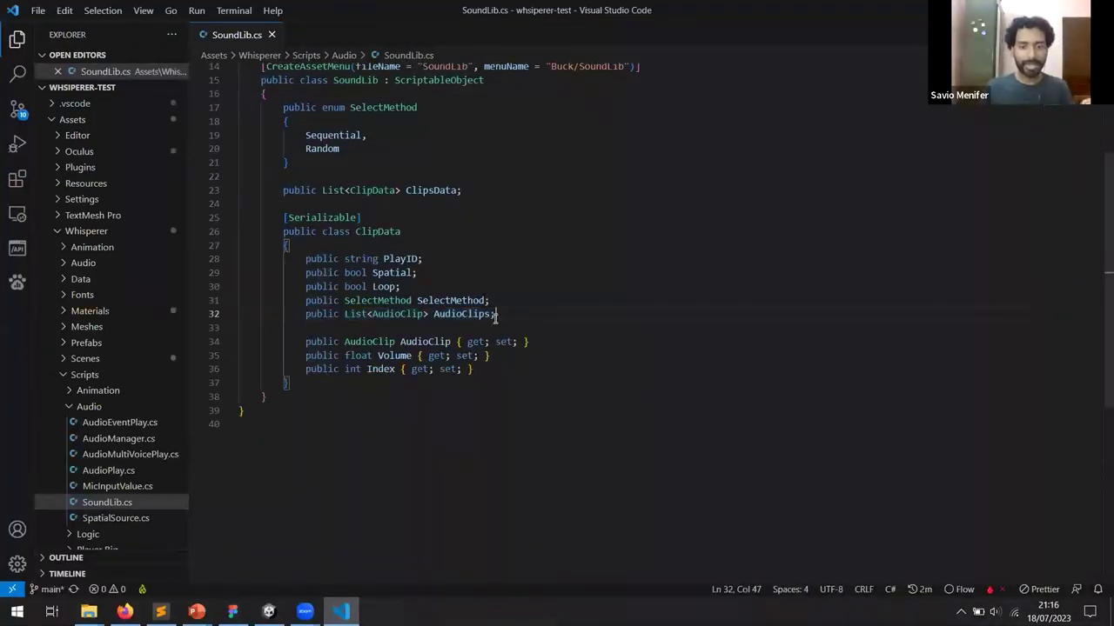
{"action": "key", "text": "alt+Tab"}
{"action": "left_click", "coordinate": [124, 609]}
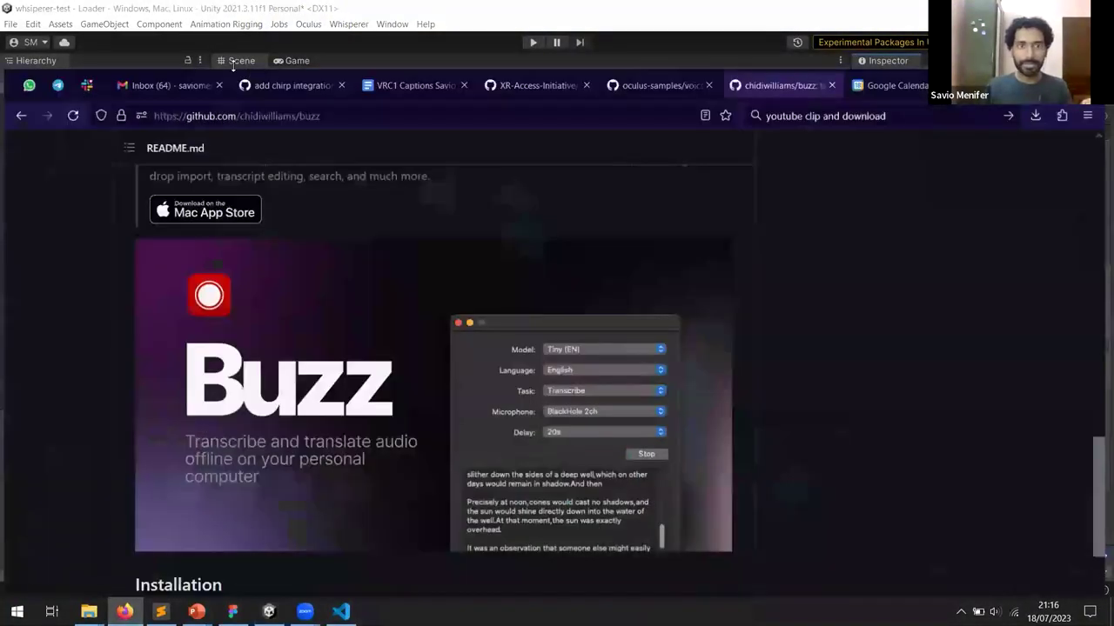
{"action": "left_click", "coordinate": [307, 85]}
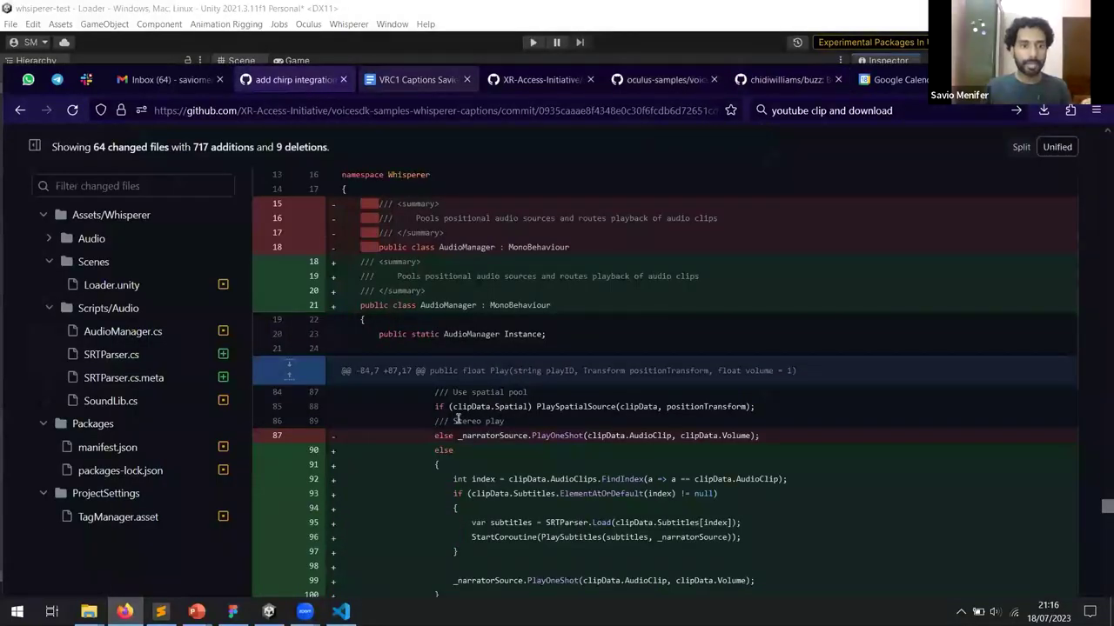
{"action": "key", "text": "ctrl+Tab"}
{"action": "scroll", "coordinate": [402, 423], "scroll_direction": "down", "scroll_amount": 15}
{"action": "scroll", "coordinate": [400, 423], "scroll_direction": "down", "scroll_amount": 8}
{"action": "scroll", "coordinate": [432, 490], "scroll_direction": "up", "scroll_amount": 4}
{"action": "scroll", "coordinate": [431, 490], "scroll_direction": "up", "scroll_amount": 8}
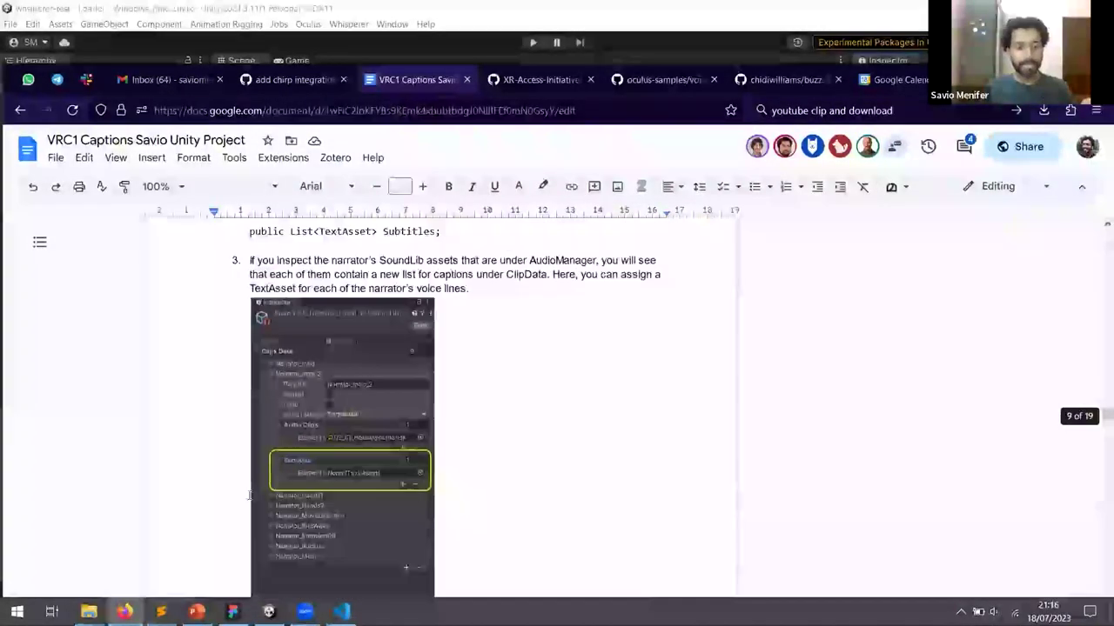
{"action": "scroll", "coordinate": [250, 496], "scroll_direction": "up", "scroll_amount": 3}
{"action": "left_click_drag", "start_coordinate": [250, 496], "coordinate": [442, 496]}
{"action": "key", "text": "ctrl+c"}
- Back in Visual Studio Code, insert "public List<TextAsset> Subtitles;" below AudioClips in the ClipData class and save SoundLib.cs
{"action": "key", "text": "alt+Tab"}
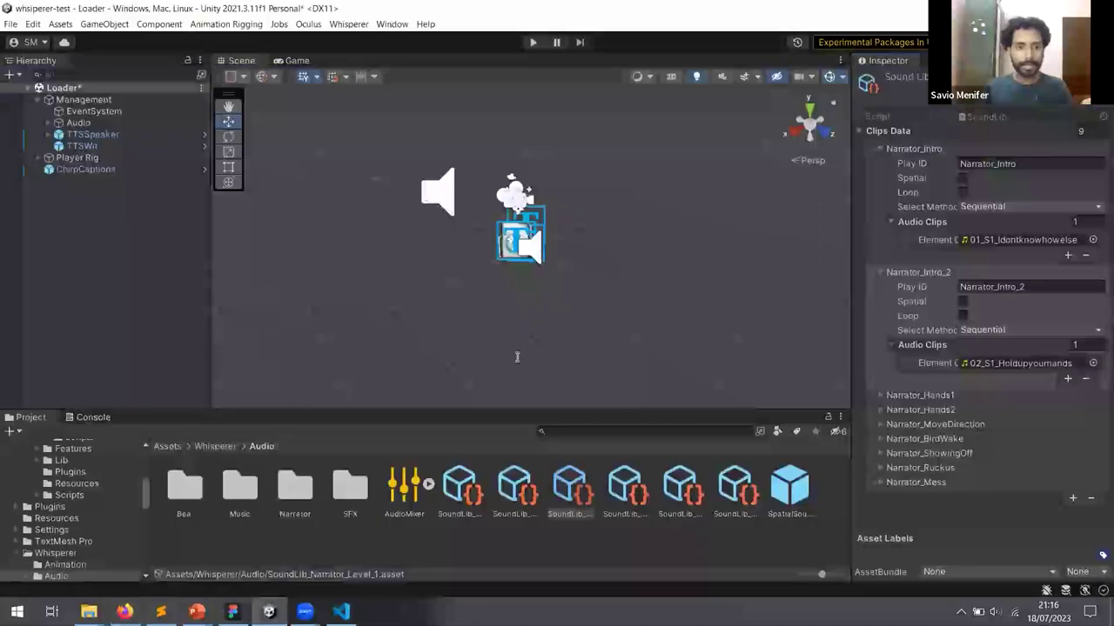
{"action": "key", "text": "alt+Tab"}
{"action": "key", "text": "ctrl+v"}
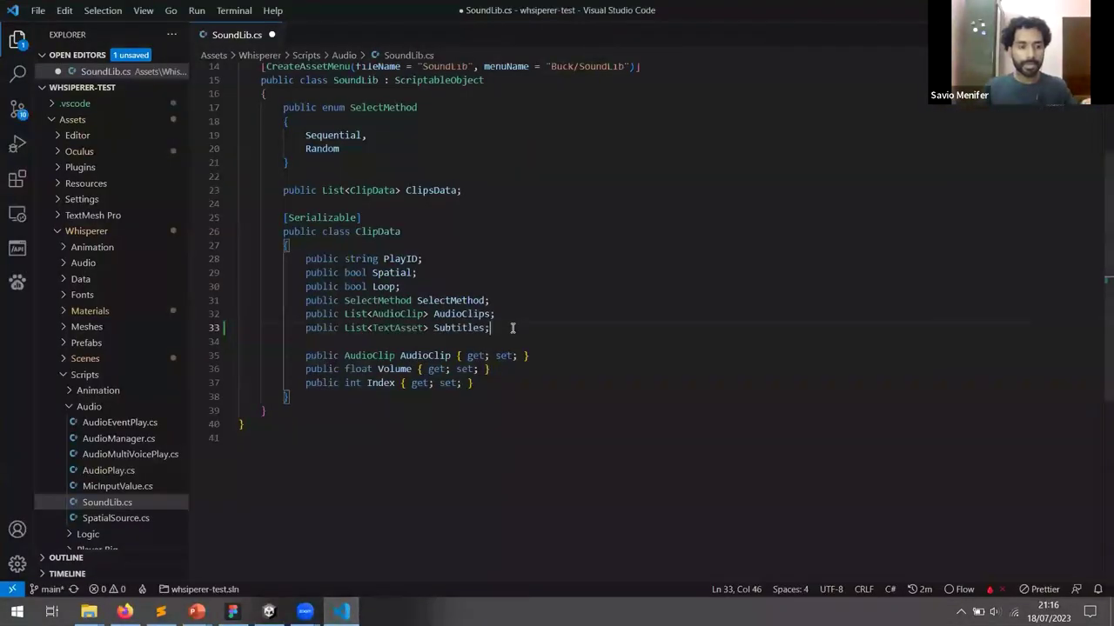
{"action": "key", "text": "ctrl+s"}
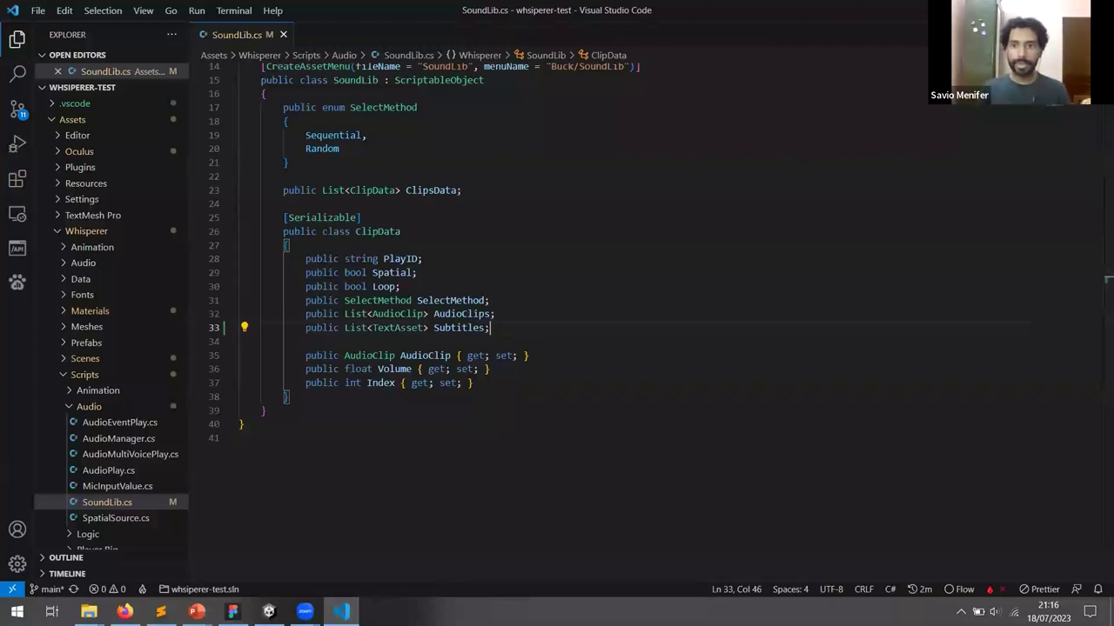
- Switch to Unity and add one empty Subtitles element to both Narrator_Intro and Narrator_Intro_2
{"action": "key", "text": "super+Down"}
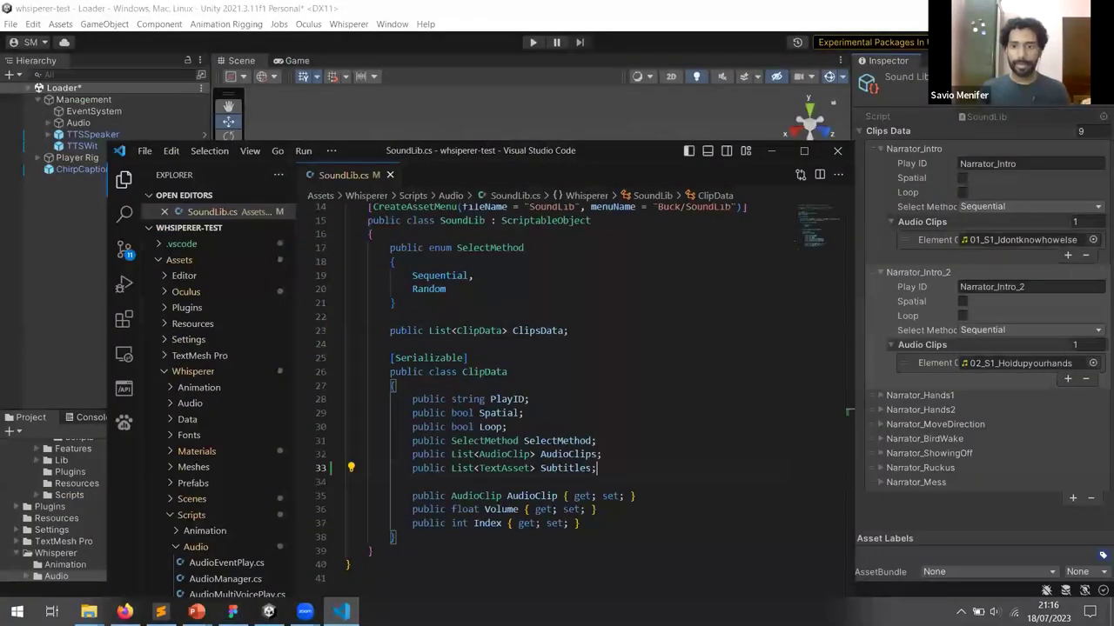
{"action": "key", "text": "alt+Tab"}
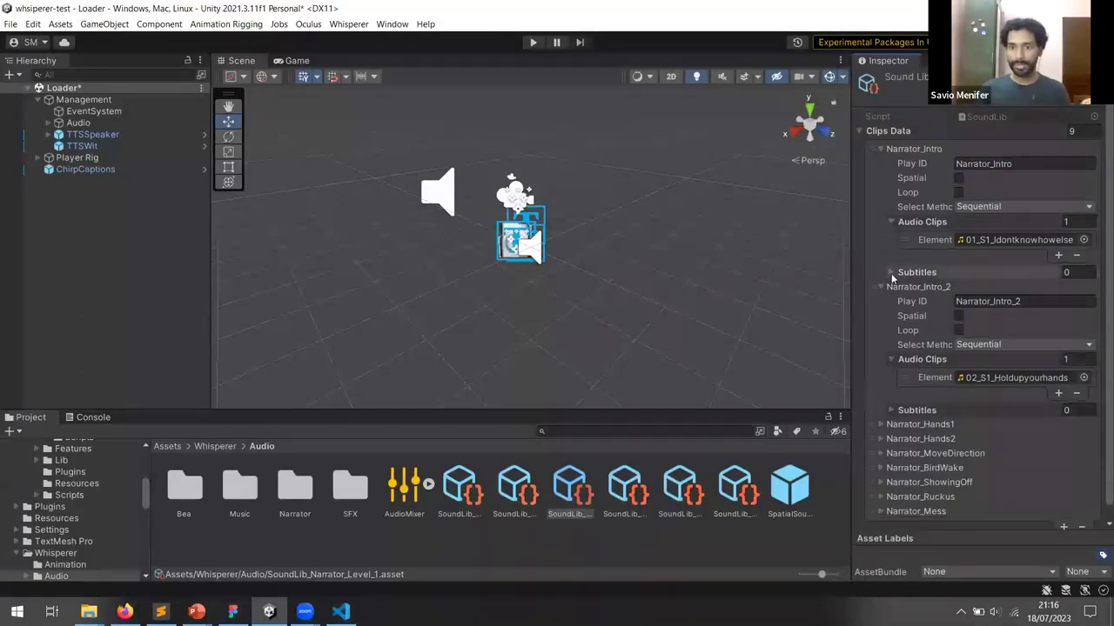
{"action": "left_click", "coordinate": [891, 272]}
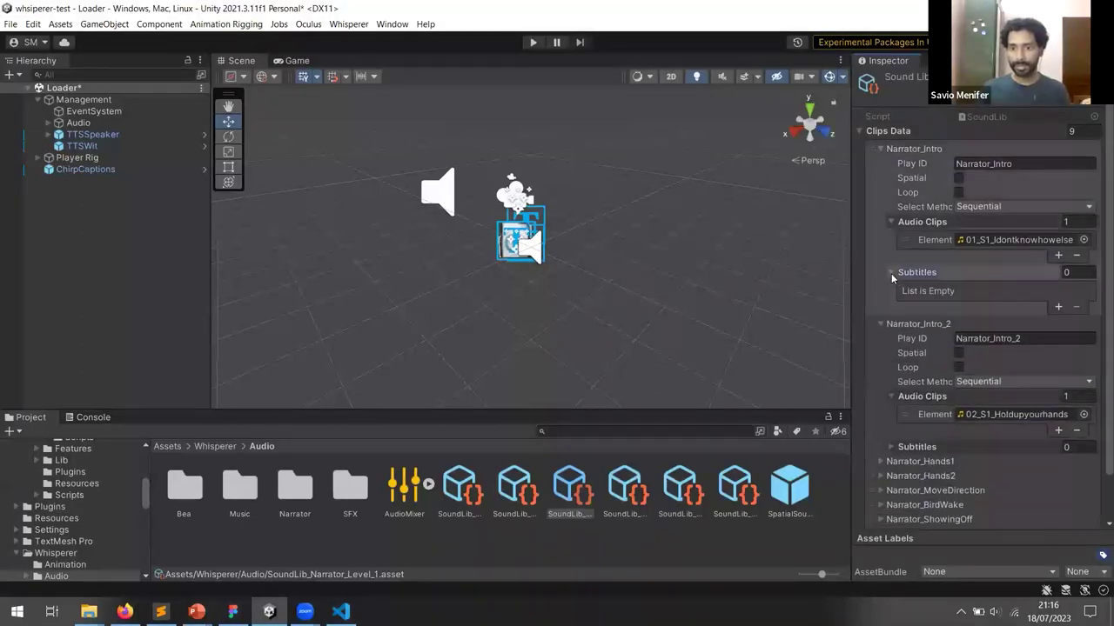
{"action": "left_click", "coordinate": [1058, 308]}
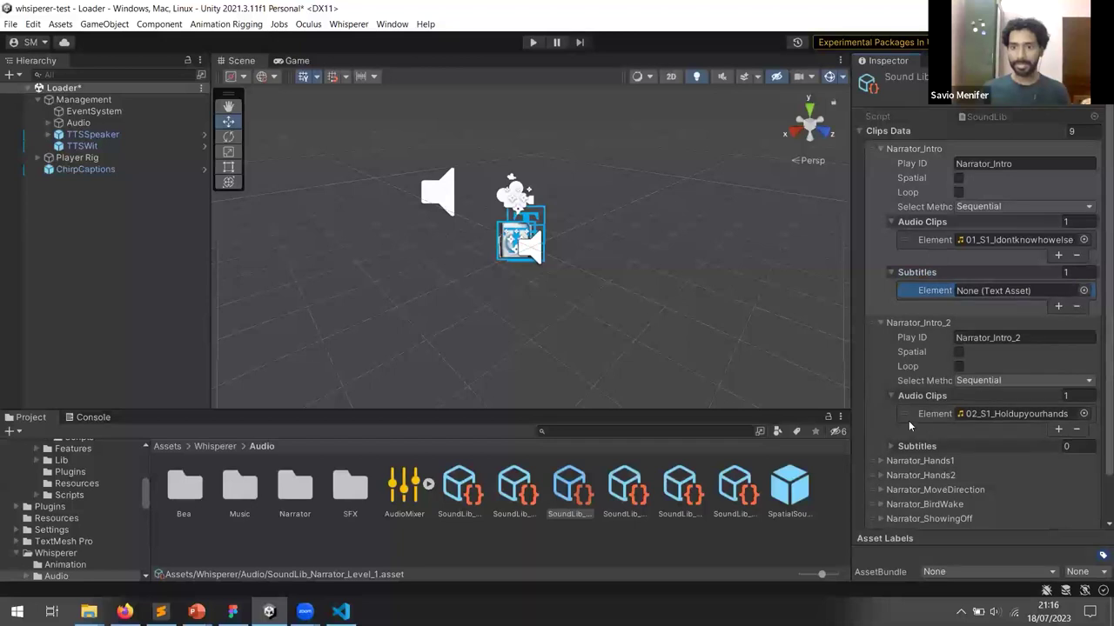
{"action": "left_click", "coordinate": [899, 446]}
{"action": "left_click", "coordinate": [1058, 480]}
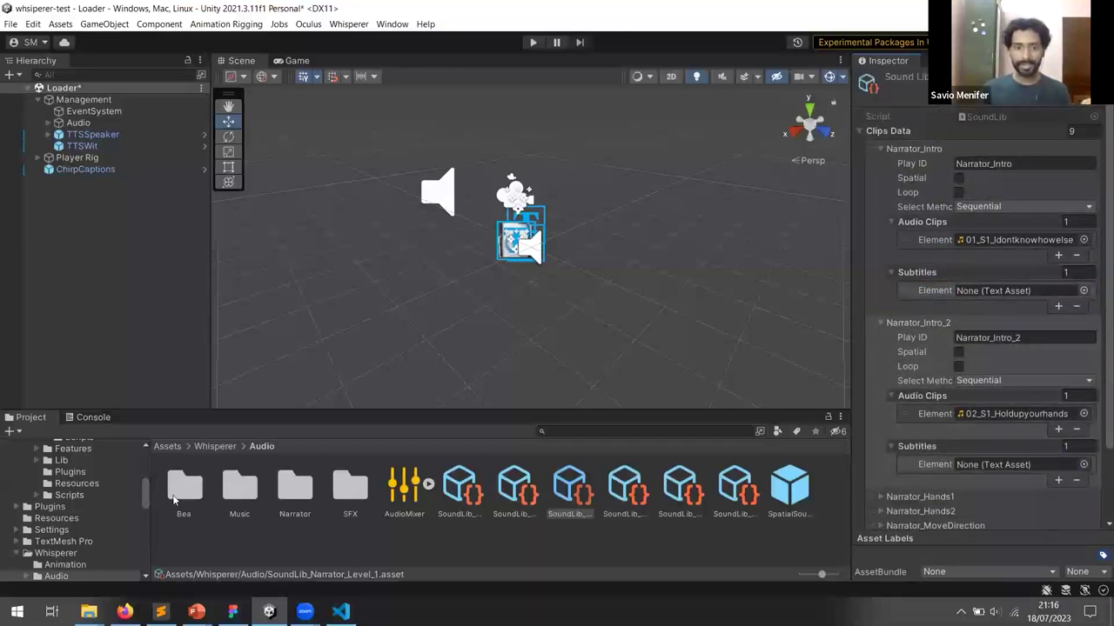
- Switch to the S1 narrator subtitles folder in File Explorer and examine the timed caption format in 01_S1_Idontknowhowelse.txt
{"action": "mouse_move", "coordinate": [88, 611]}
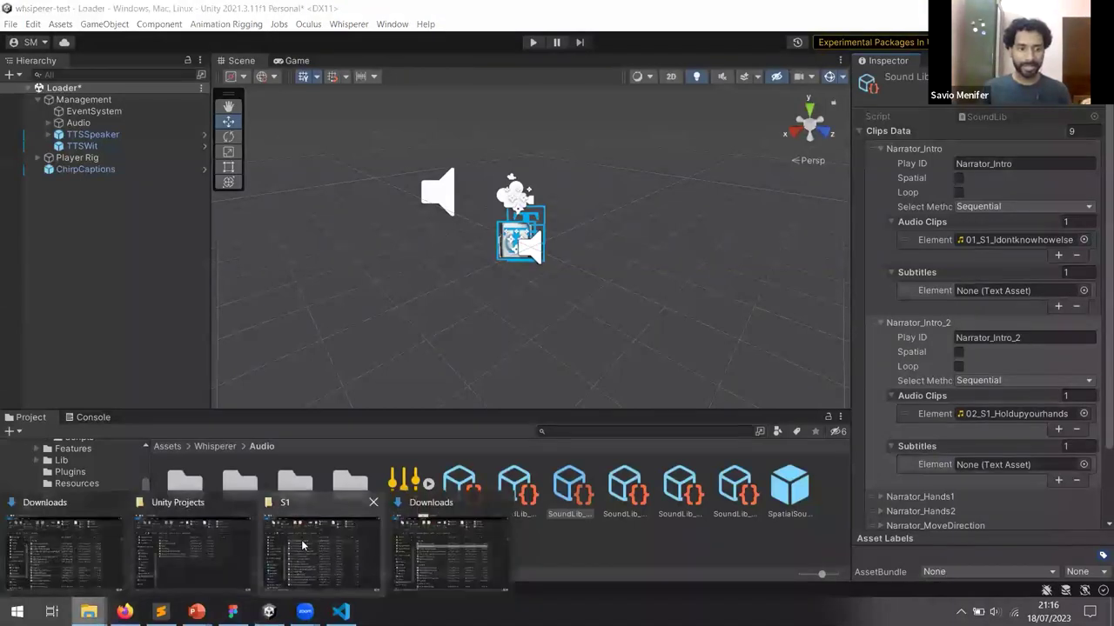
{"action": "left_click", "coordinate": [322, 548]}
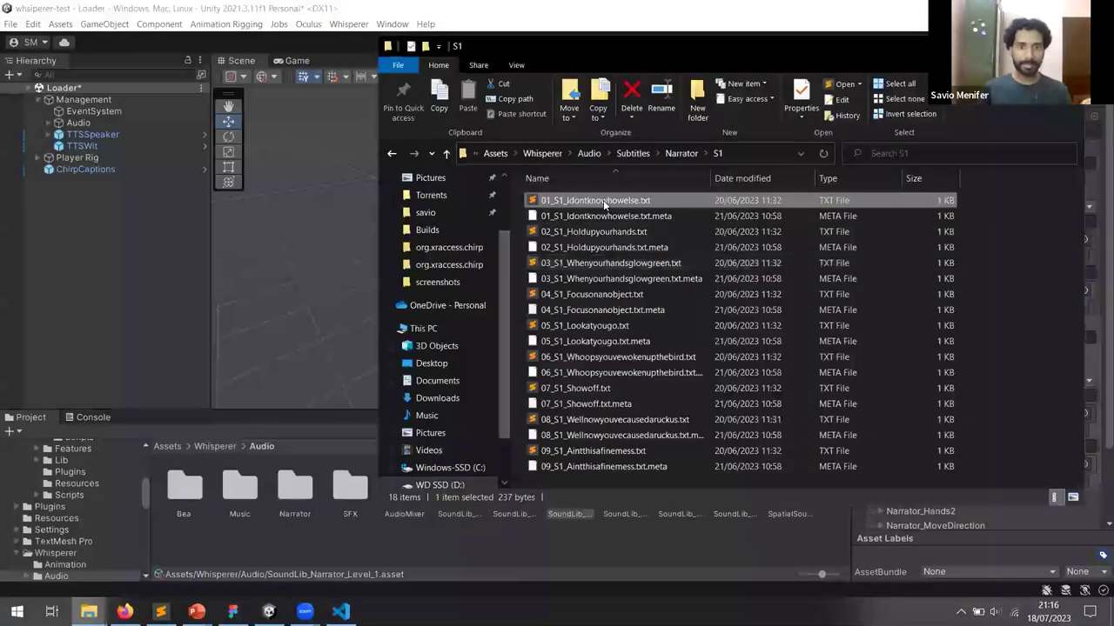
{"action": "left_click", "coordinate": [537, 233]}
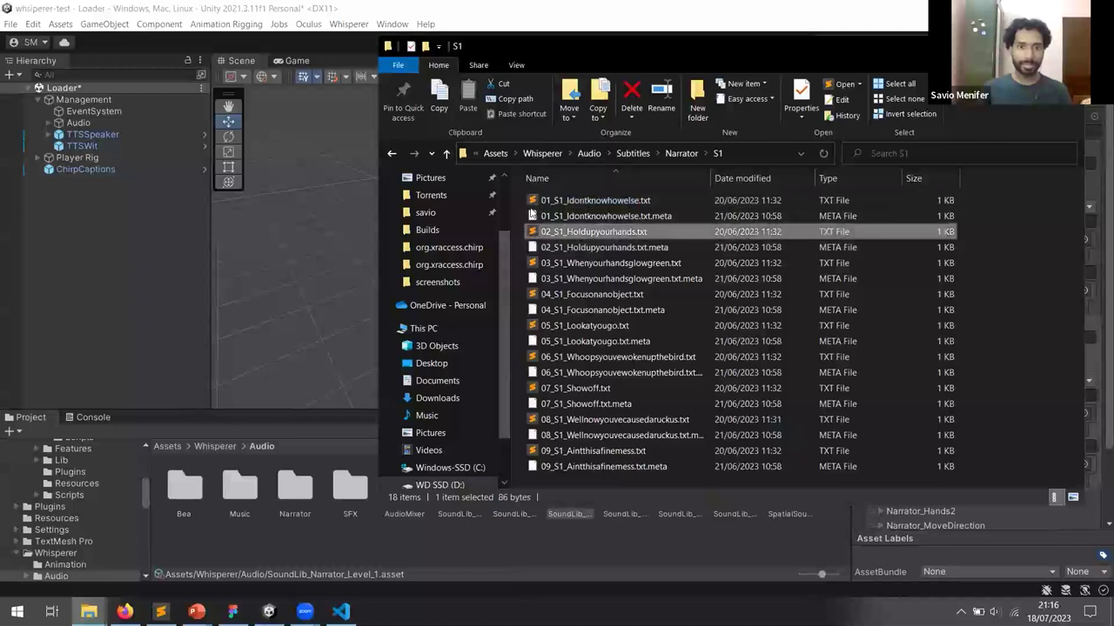
{"action": "double_click", "coordinate": [544, 207]}
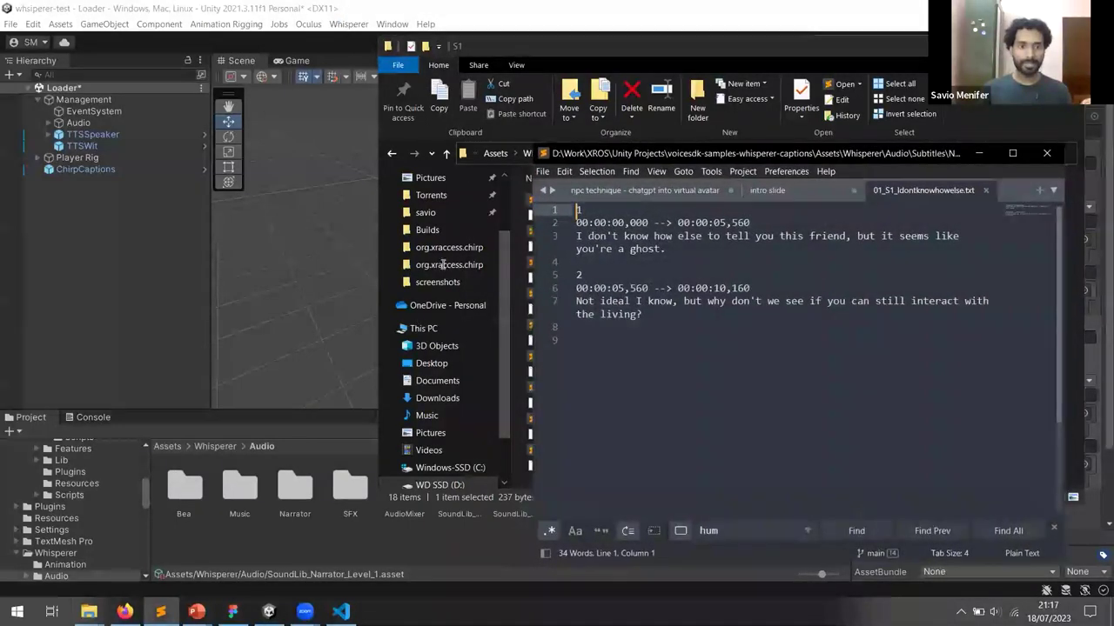
{"action": "left_click_drag", "start_coordinate": [713, 158], "coordinate": [518, 170]}
{"action": "left_click_drag", "start_coordinate": [422, 262], "coordinate": [315, 224]}
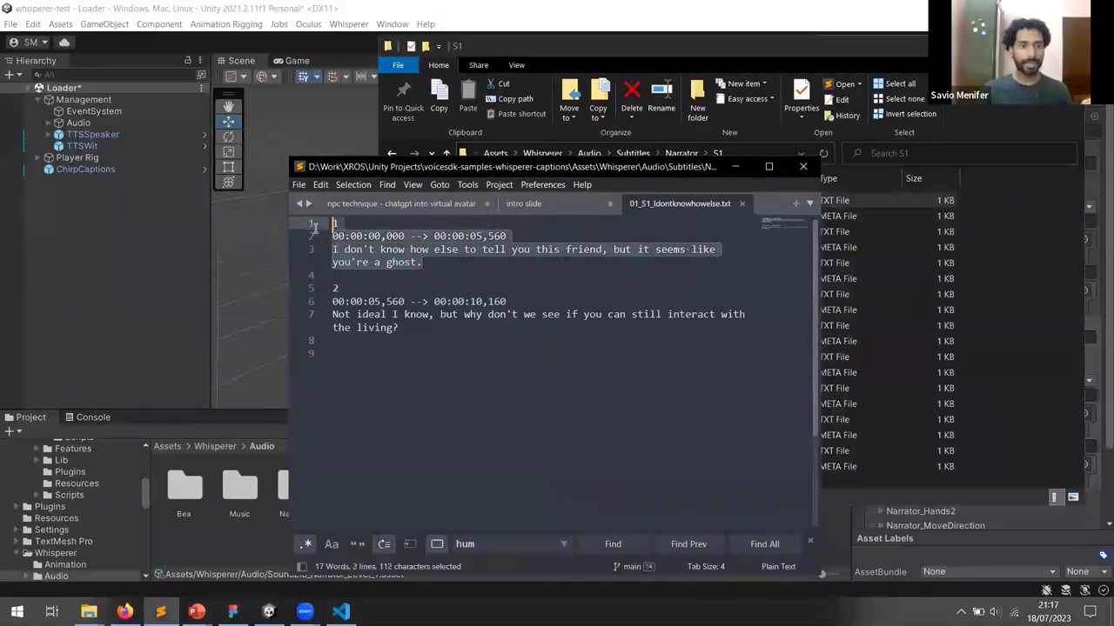
{"action": "left_click", "coordinate": [440, 262]}
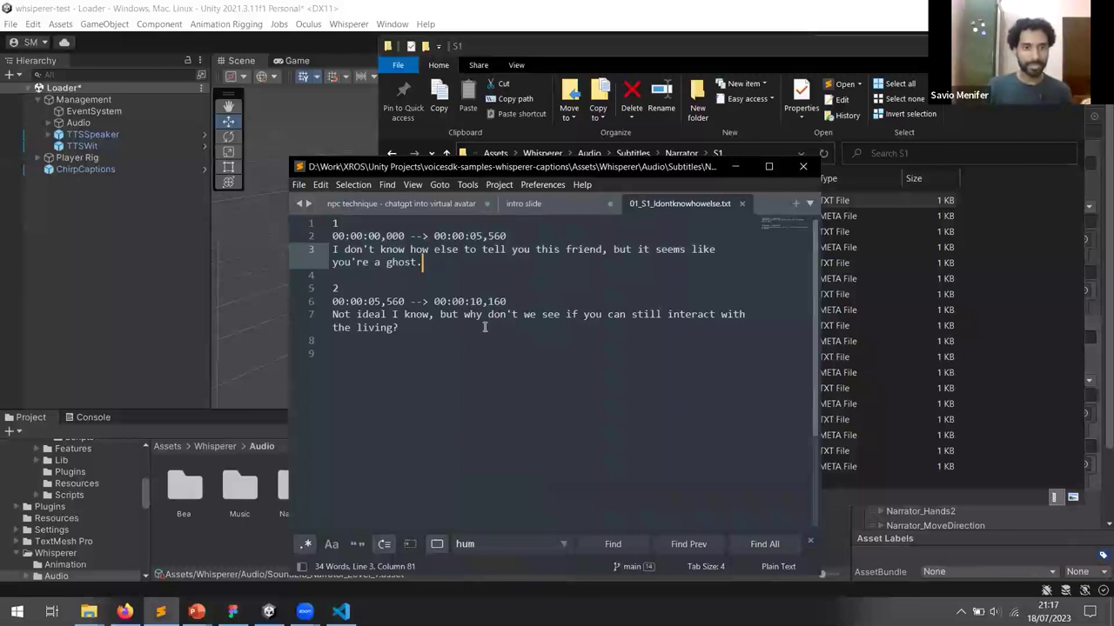
{"action": "left_click_drag", "start_coordinate": [501, 165], "coordinate": [475, 154]}
{"action": "left_click_drag", "start_coordinate": [391, 166], "coordinate": [452, 166]}
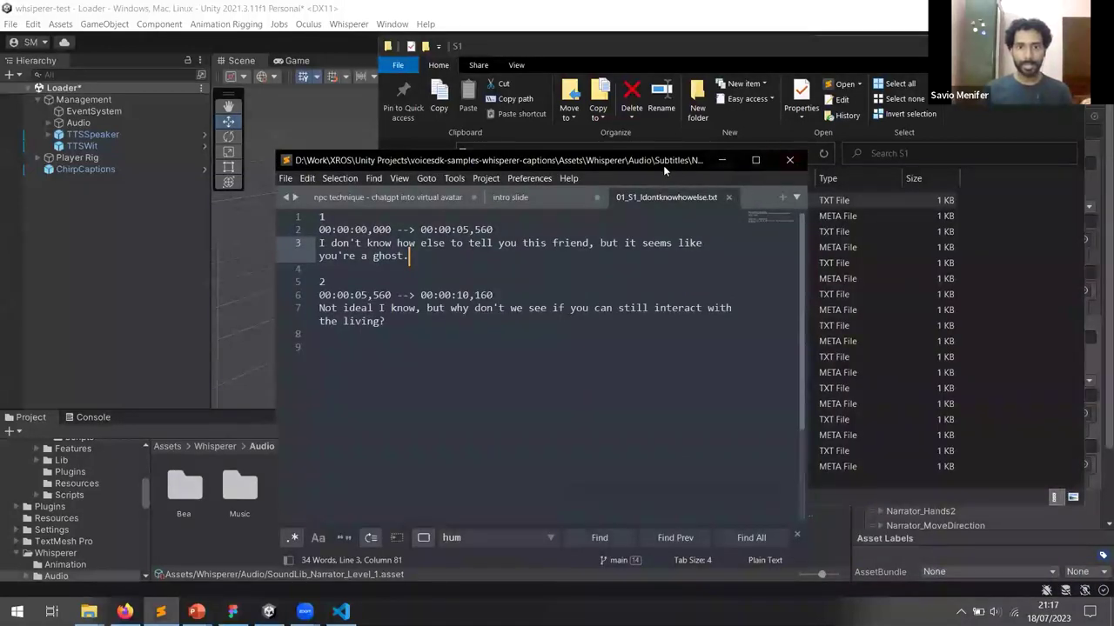
{"action": "left_click", "coordinate": [662, 202]}
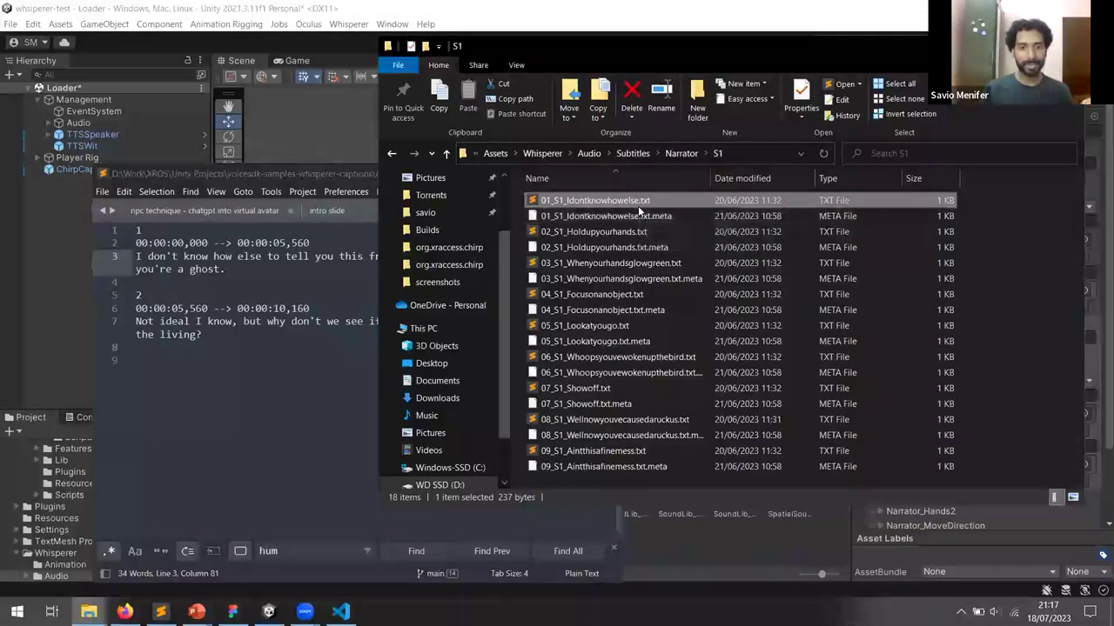
{"action": "double_click", "coordinate": [638, 205]}
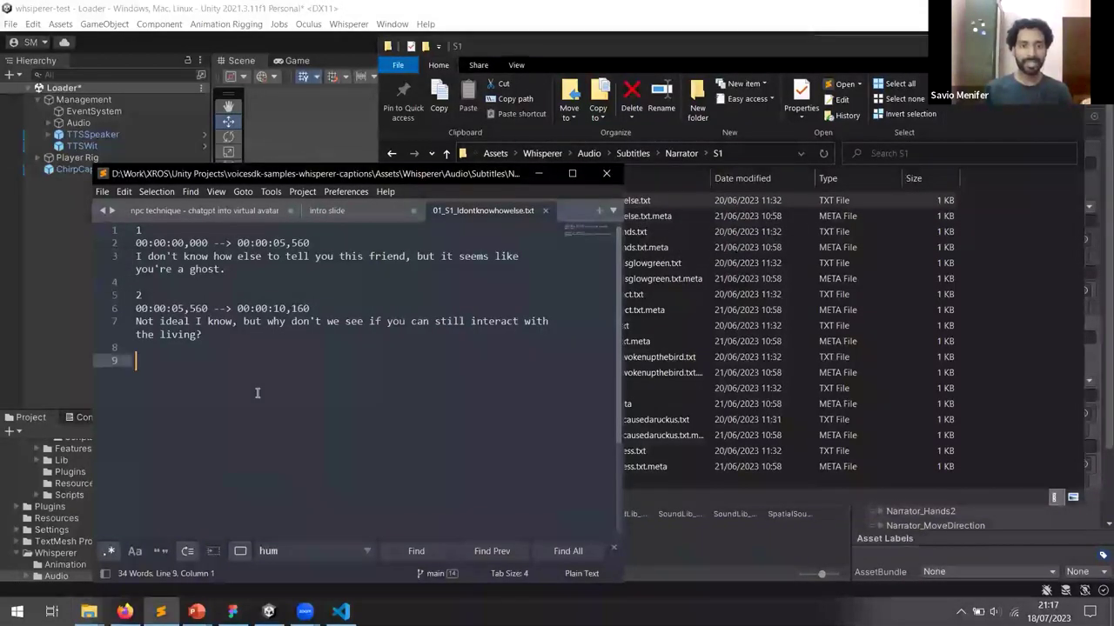
{"action": "left_click", "coordinate": [607, 174]}
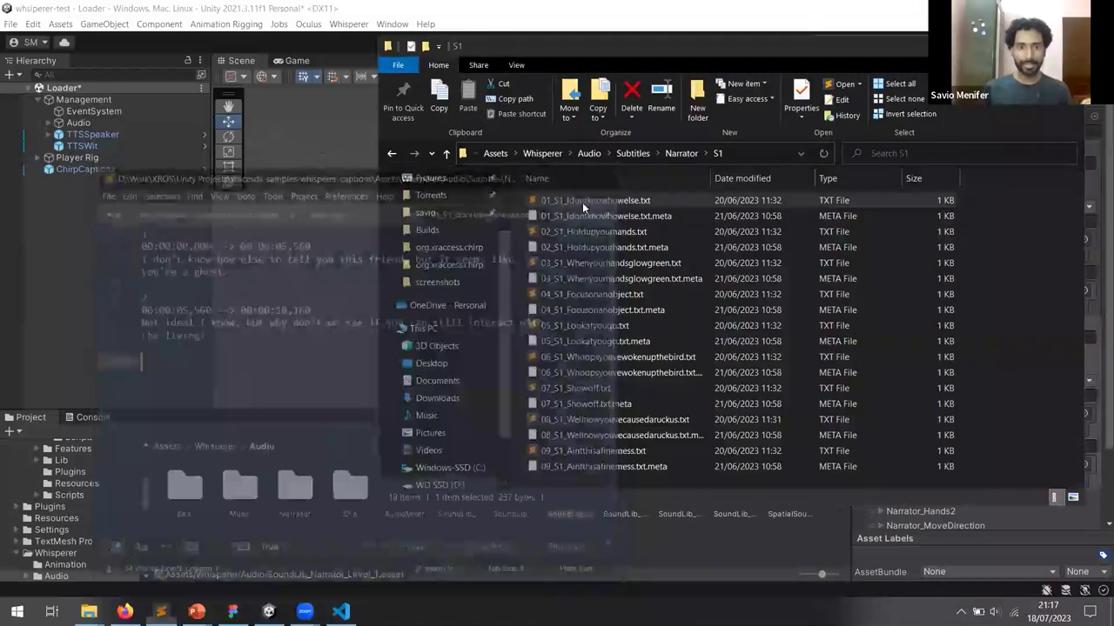
- Import 01_S1_Idontknowhowelse.txt and 02_S1_Holdupyourhands.txt from the S1 folder into the Unity project's Assets/Whisperer/Audio folder
{"action": "left_click", "coordinate": [578, 233], "text": "ctrl"}
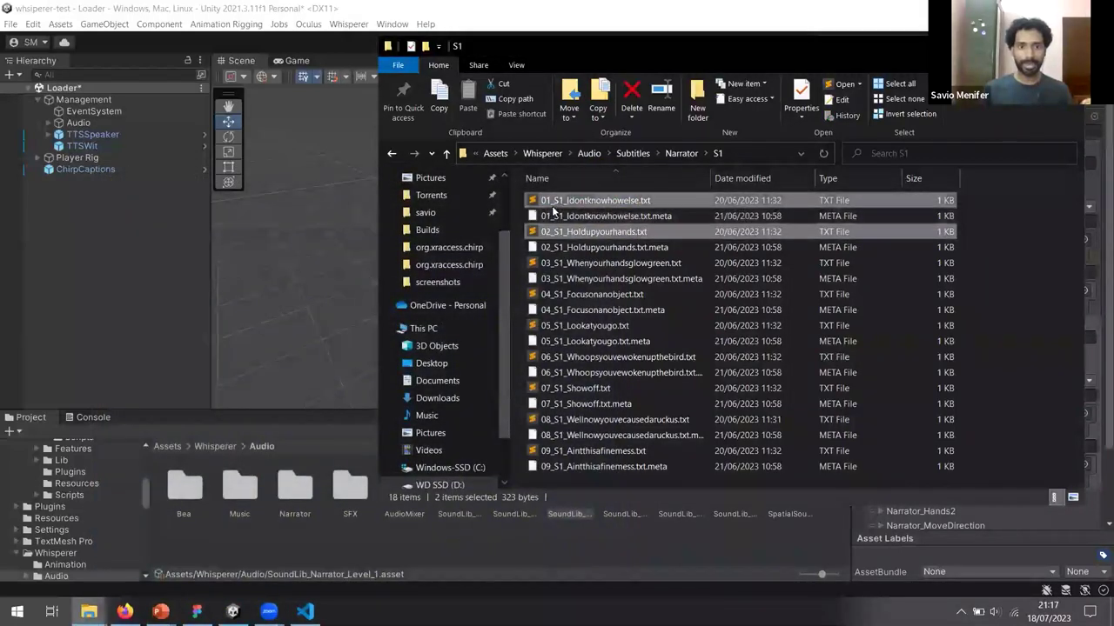
{"action": "left_click_drag", "start_coordinate": [553, 213], "coordinate": [356, 541]}
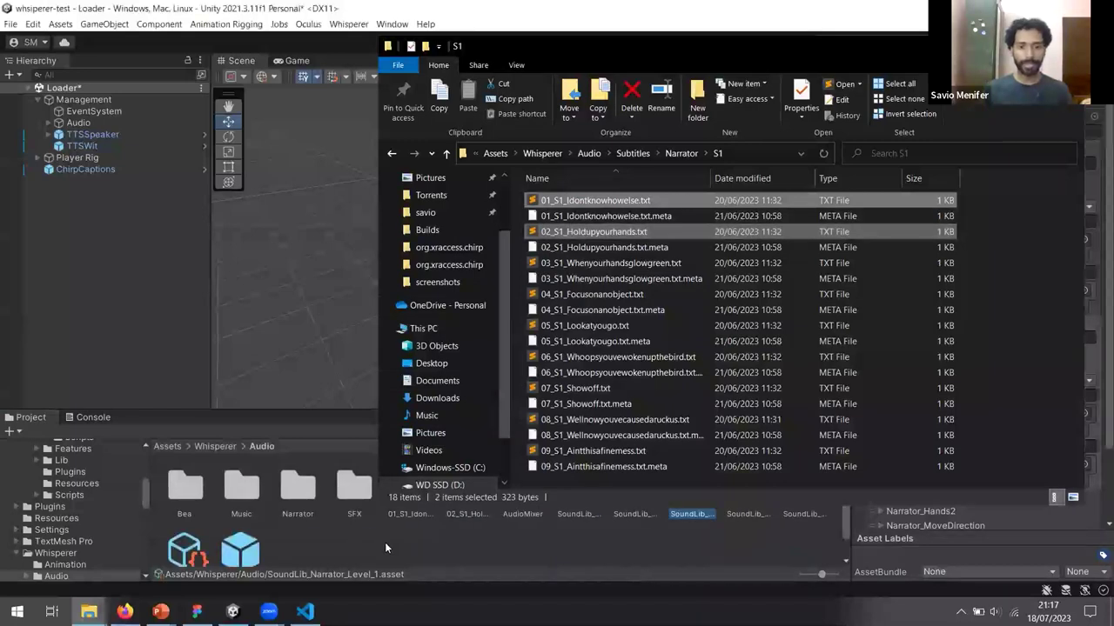
{"action": "left_click", "coordinate": [599, 531]}
{"action": "left_click", "coordinate": [409, 487]}
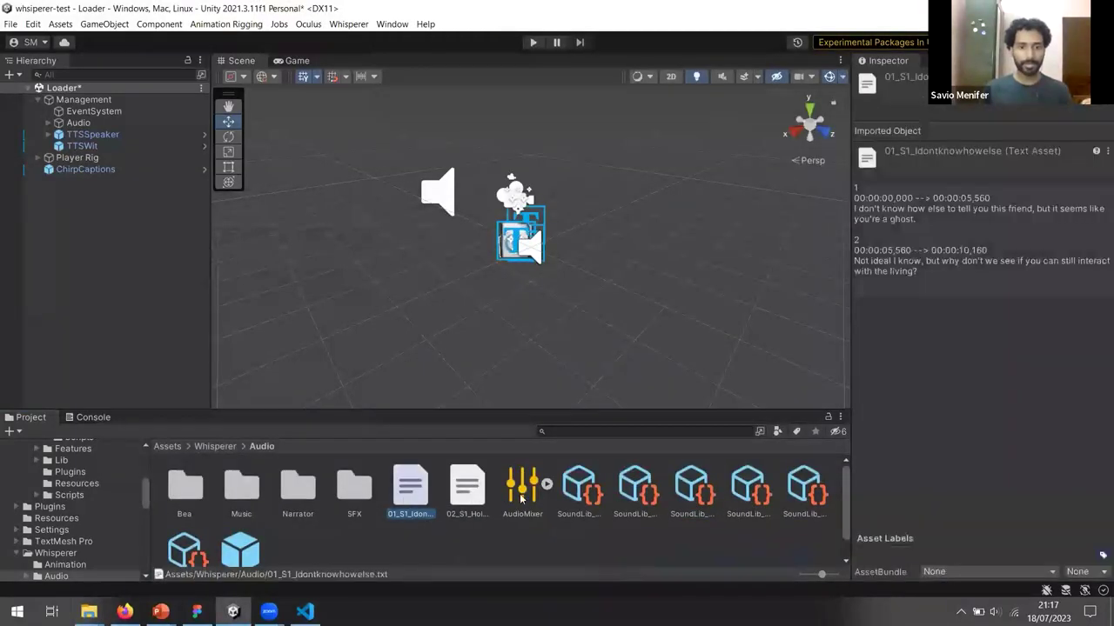
- In SoundLib_Narrator_Level_1, assign 01_S1_Idontknowhowelse to Narrator_Intro's subtitle element and 02_S1_Holdupyourhands to Narrator_Intro_2's
{"action": "left_click", "coordinate": [641, 494]}
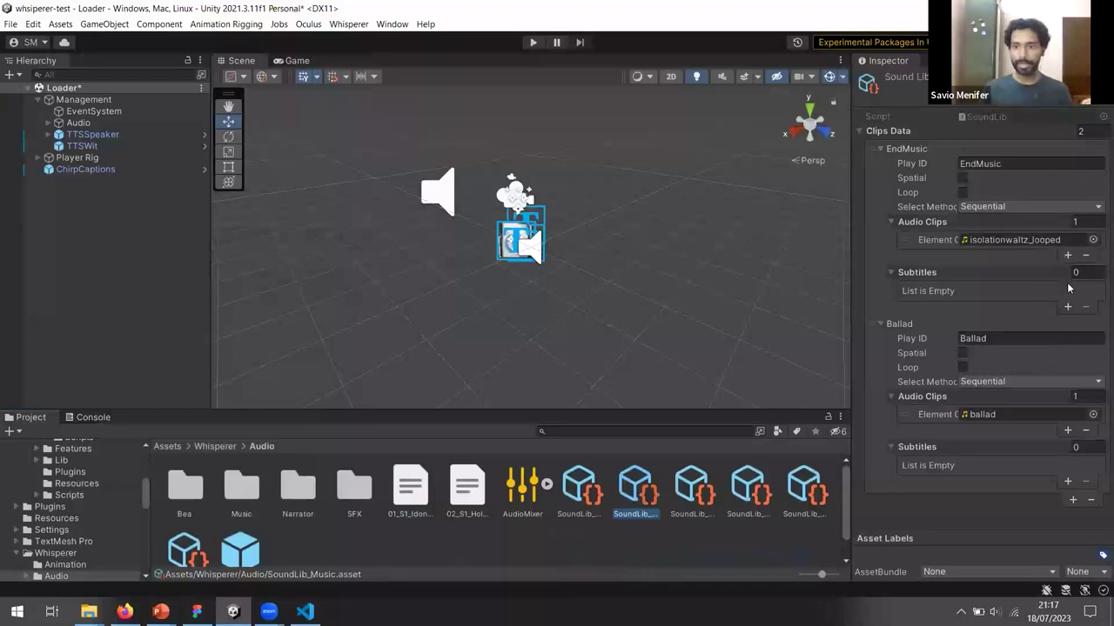
{"action": "left_click", "coordinate": [693, 492]}
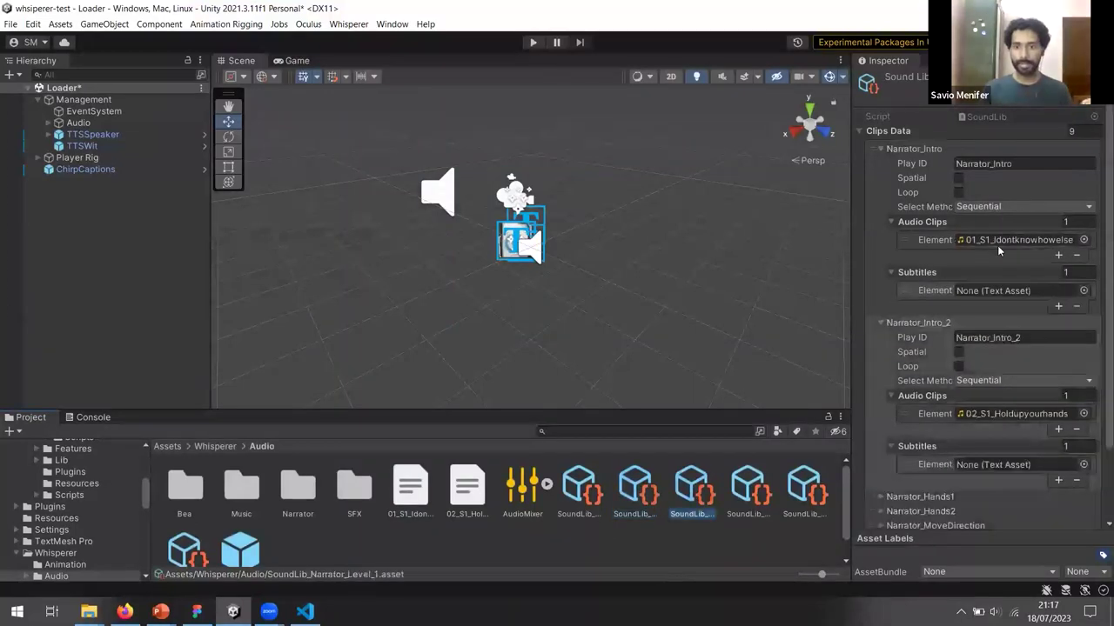
{"action": "left_click", "coordinate": [1087, 297]}
{"action": "double_click", "coordinate": [673, 291]}
{"action": "left_click", "coordinate": [1083, 465]}
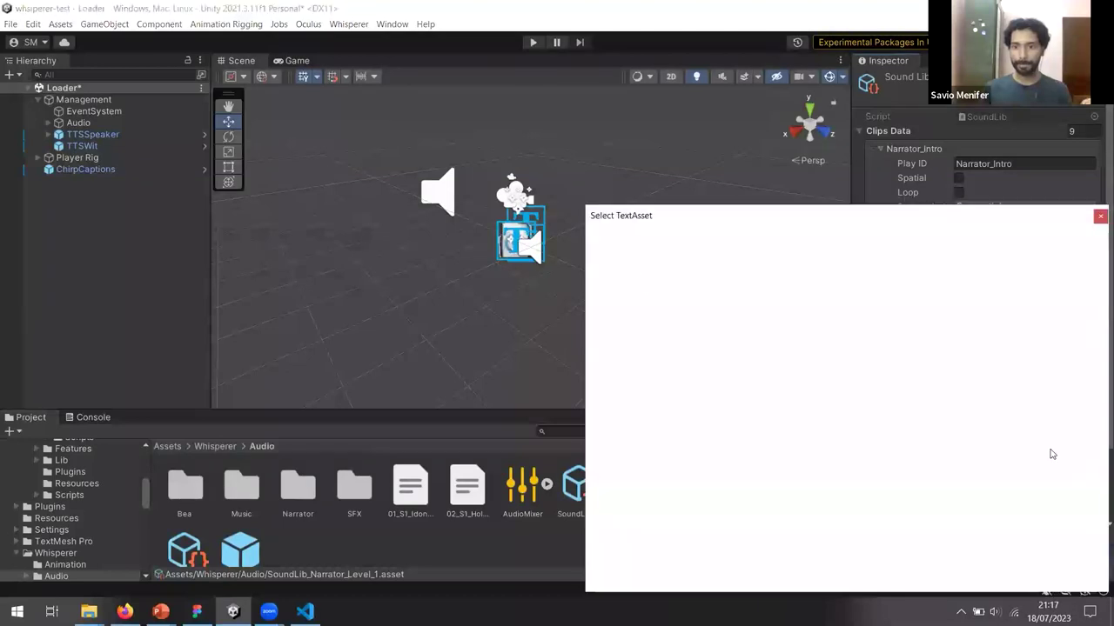
{"action": "double_click", "coordinate": [748, 291]}
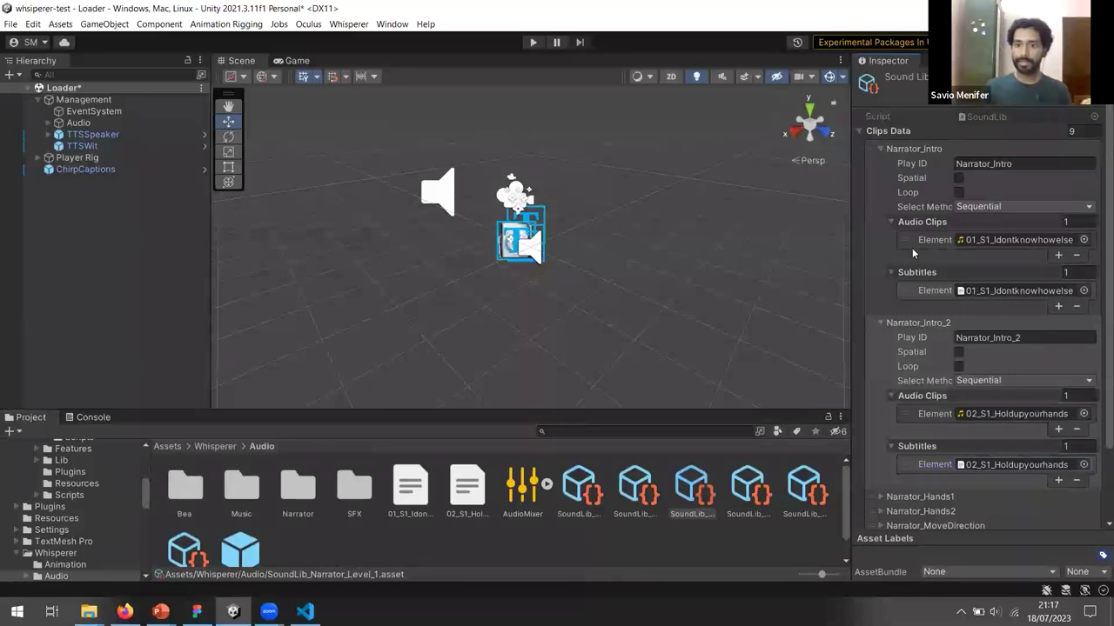
{"action": "left_click", "coordinate": [859, 131]}
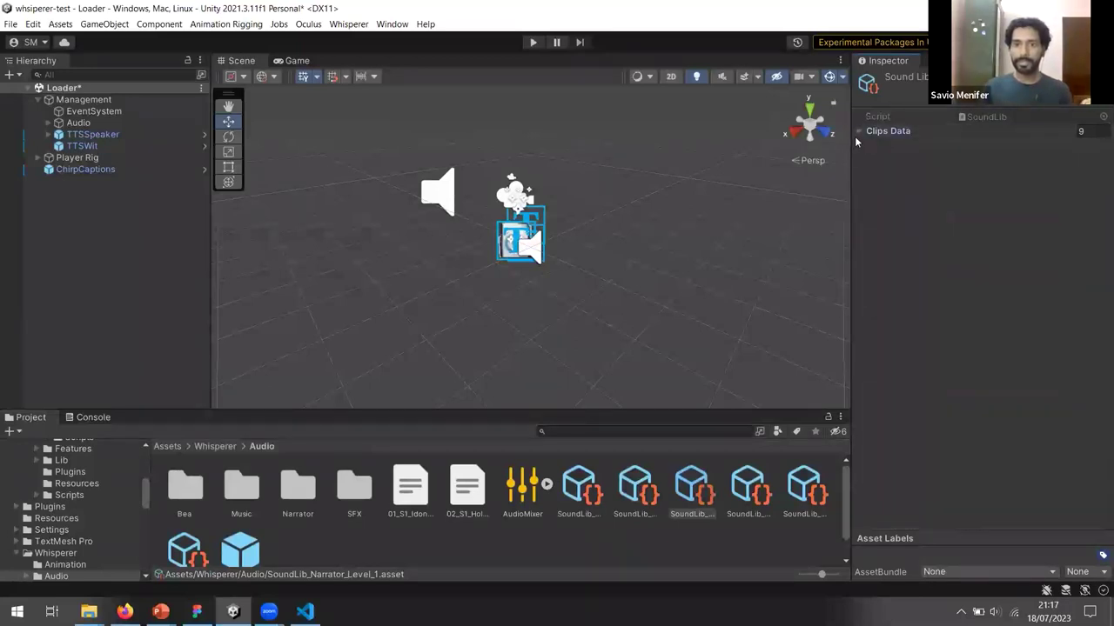
- Review the guide's explanation in Firefox of SoundLib assets, AudioManager and integrating Chirp with Whisperer's structure, and return to Unity
{"action": "key", "text": "alt"}
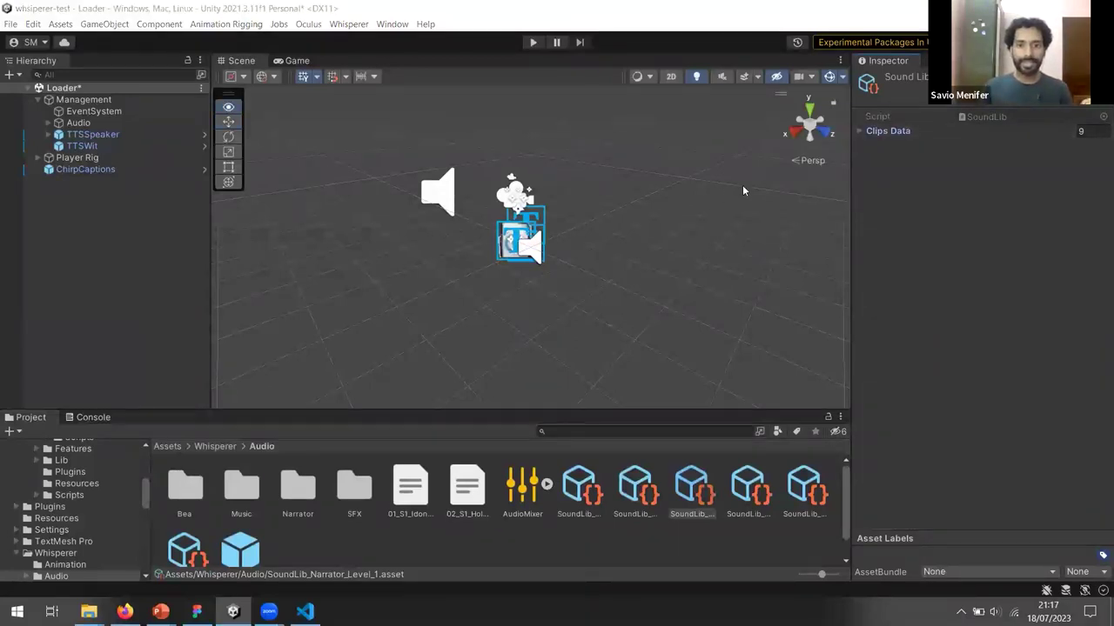
{"action": "key", "text": "alt+Tab"}
{"action": "scroll", "coordinate": [340, 369], "scroll_direction": "up", "scroll_amount": 15}
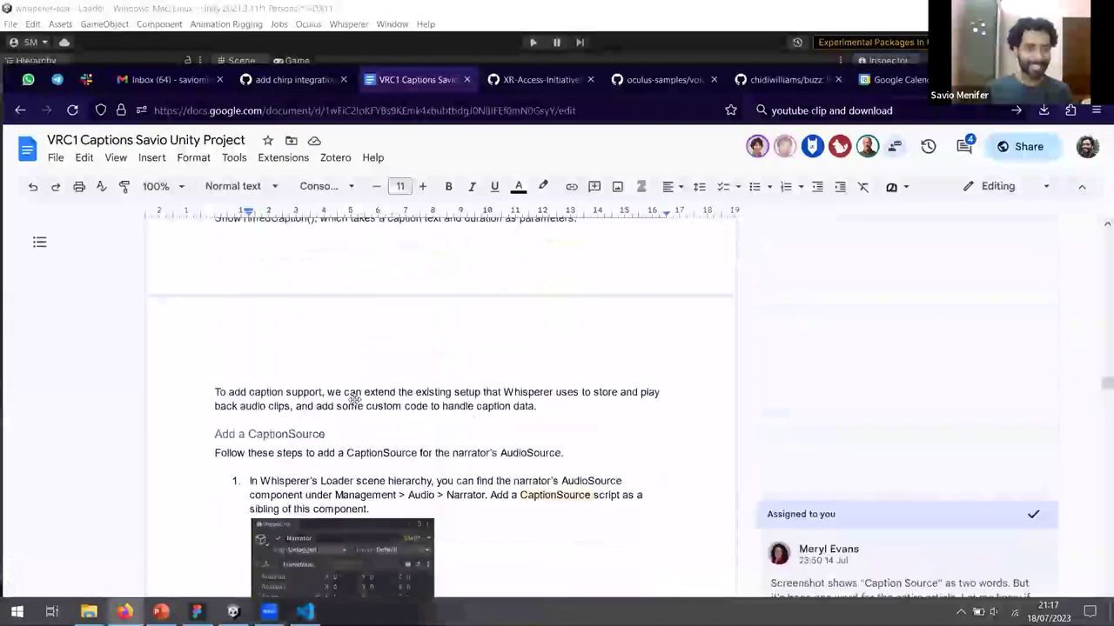
{"action": "scroll", "coordinate": [354, 397], "scroll_direction": "up", "scroll_amount": 5}
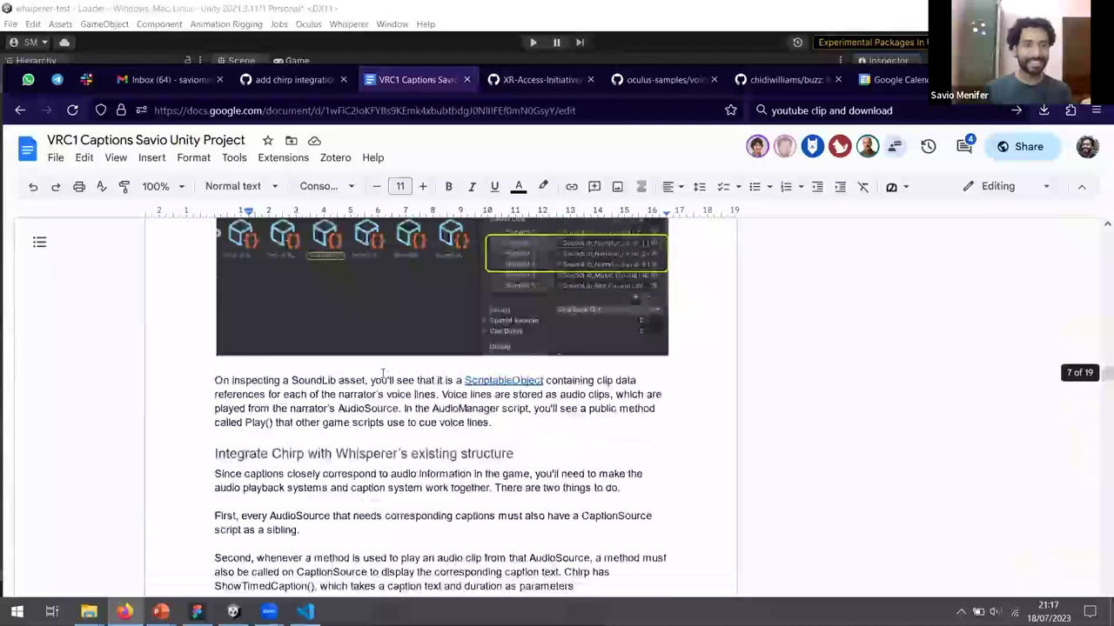
{"action": "scroll", "coordinate": [376, 383], "scroll_direction": "up", "scroll_amount": 4}
{"action": "scroll", "coordinate": [373, 387], "scroll_direction": "down", "scroll_amount": 3}
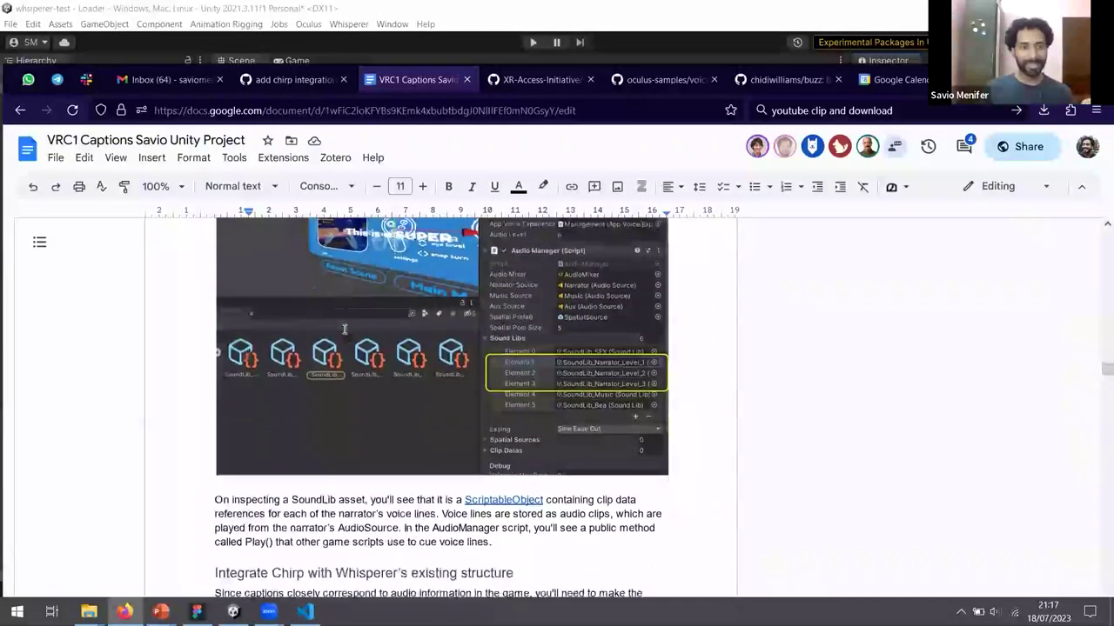
{"action": "scroll", "coordinate": [345, 329], "scroll_direction": "down", "scroll_amount": 4}
{"action": "key", "text": "alt+Tab"}
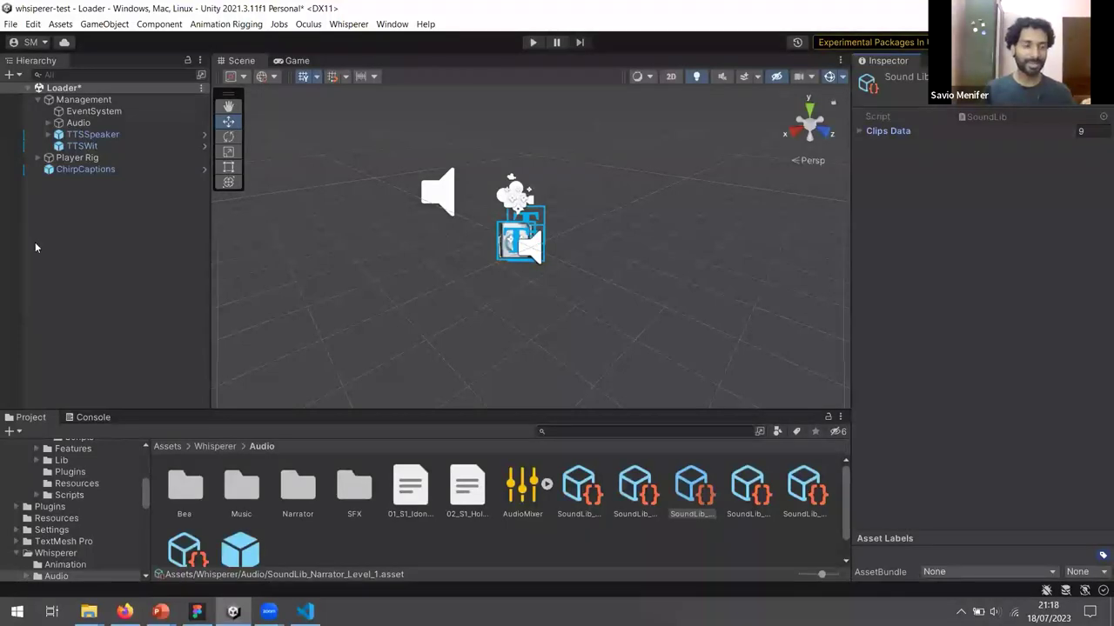
- Add a Caption Source component to the Narrator object under Management > Audio
{"action": "left_click", "coordinate": [51, 125]}
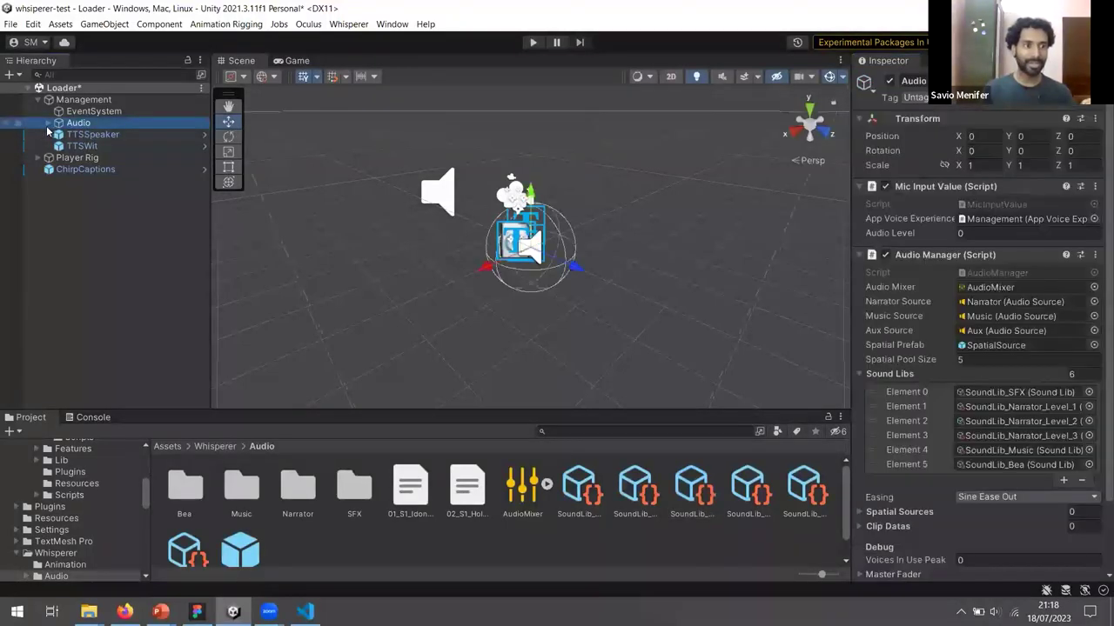
{"action": "left_click", "coordinate": [48, 124]}
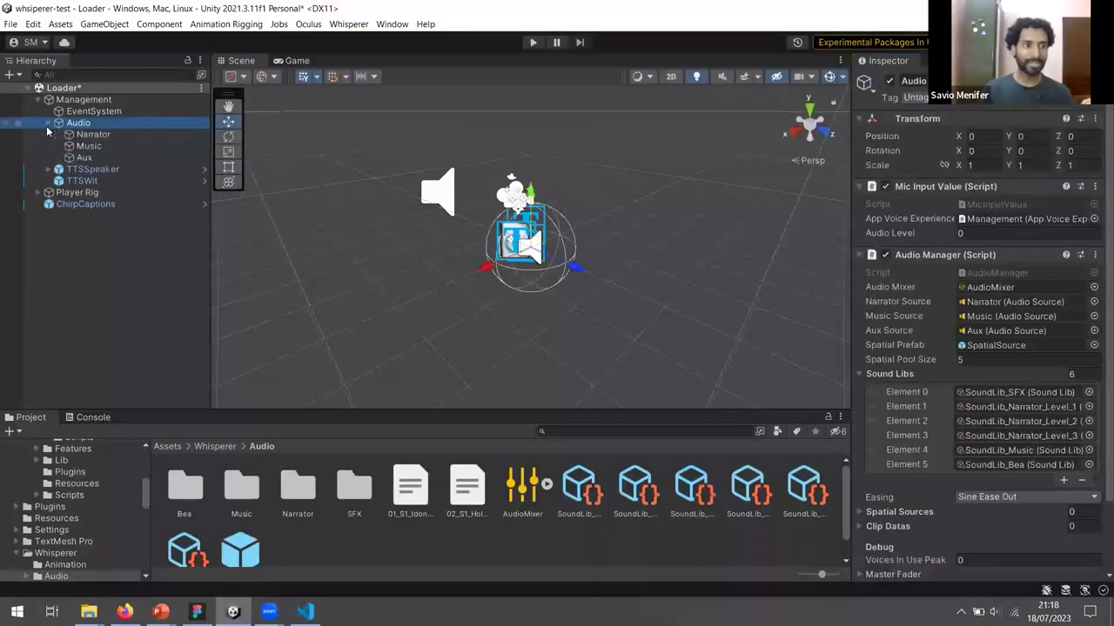
{"action": "left_click", "coordinate": [90, 135]}
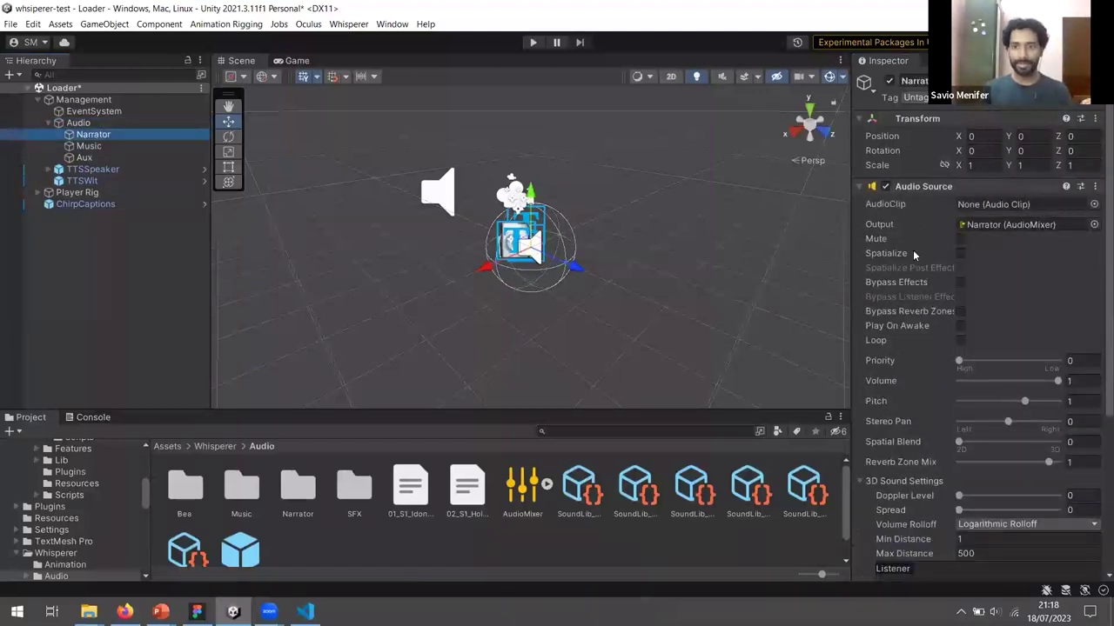
{"action": "left_click", "coordinate": [935, 186]}
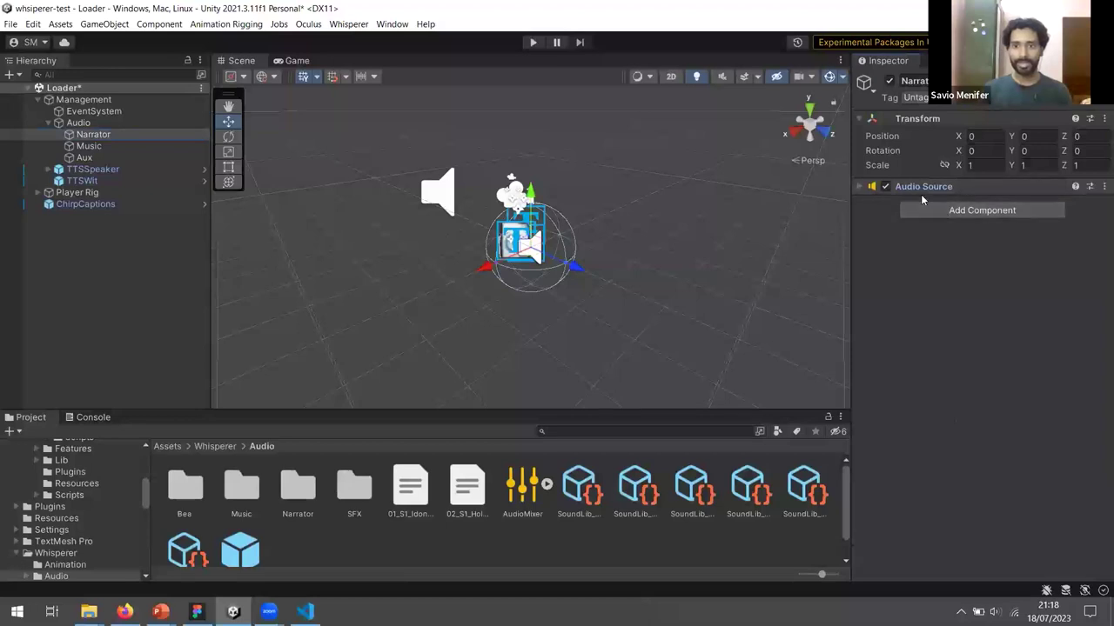
{"action": "left_click", "coordinate": [952, 218]}
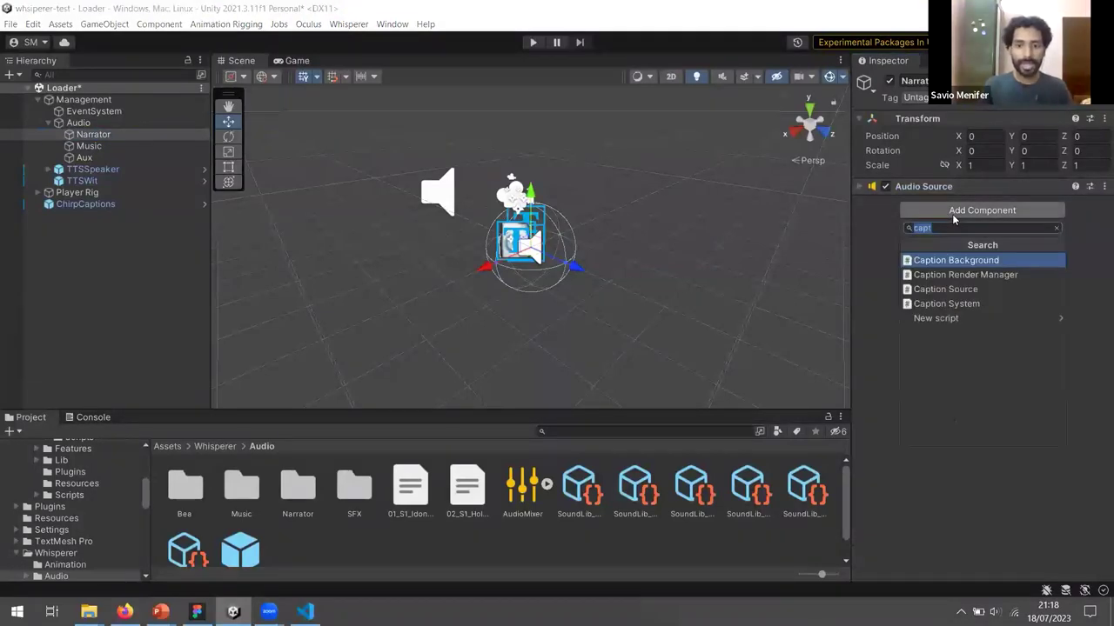
{"action": "left_click", "coordinate": [957, 289]}
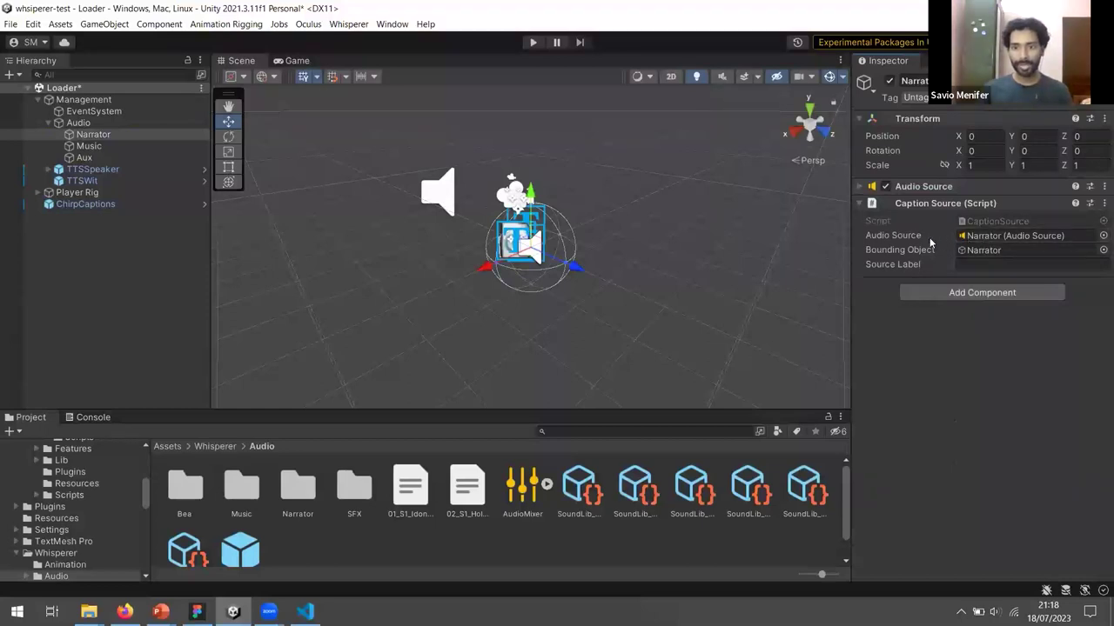
{"action": "left_click", "coordinate": [858, 206]}
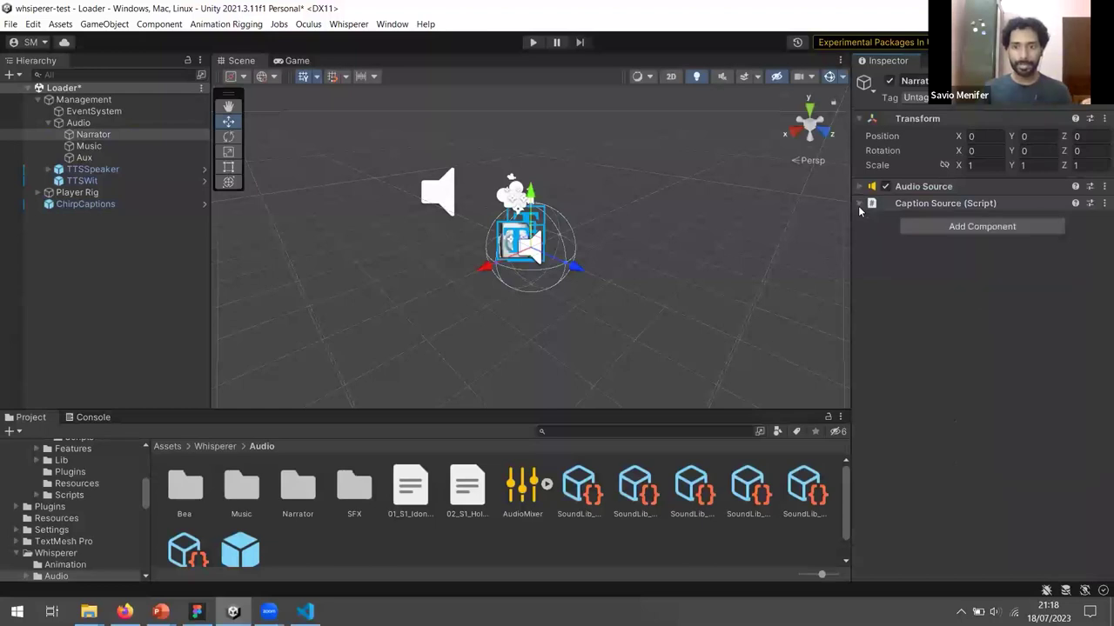
- Switch to Firefox, review the guide's sections on extending Whisperer's audio scripts and parsing SRT files, and return to Unity
{"action": "key", "text": "alt"}
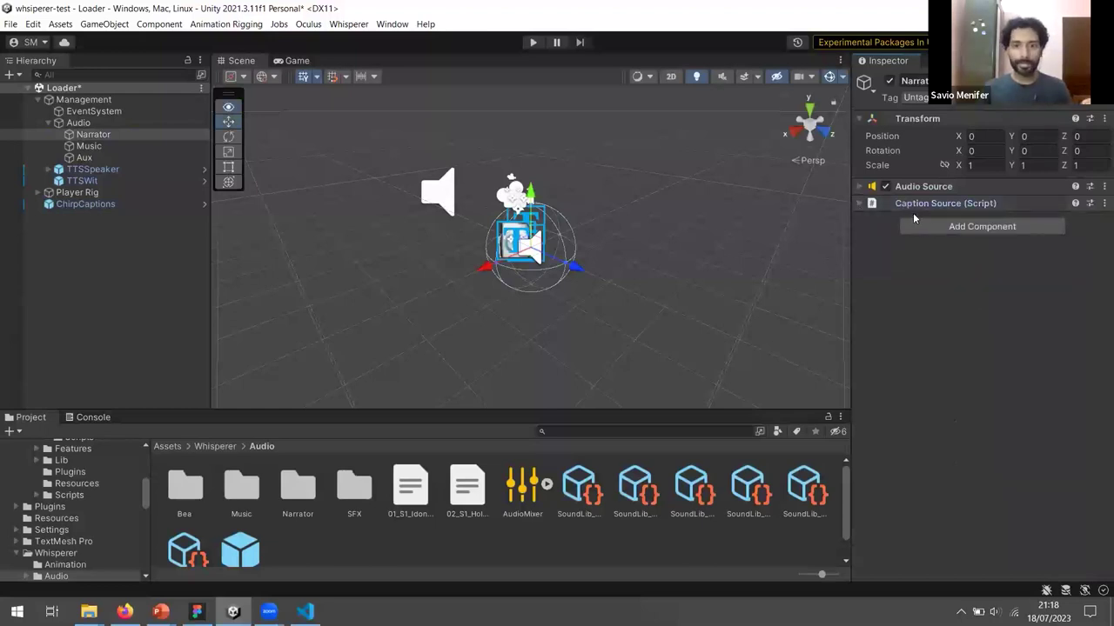
{"action": "key", "text": "alt+Tab"}
{"action": "scroll", "coordinate": [217, 345], "scroll_direction": "down", "scroll_amount": 10}
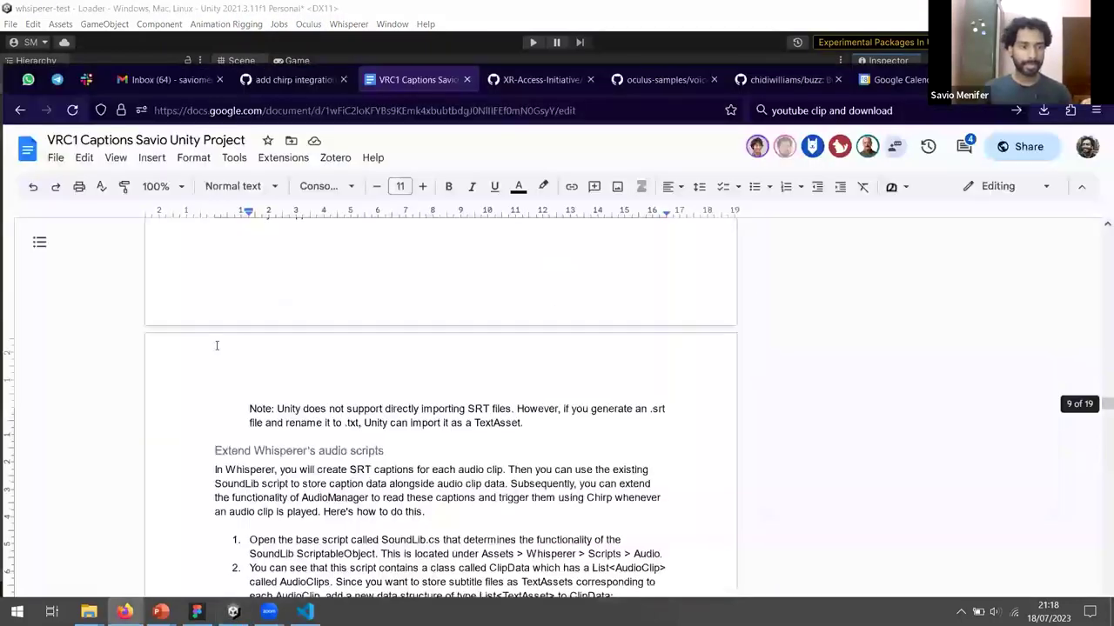
{"action": "scroll", "coordinate": [217, 346], "scroll_direction": "down", "scroll_amount": 8}
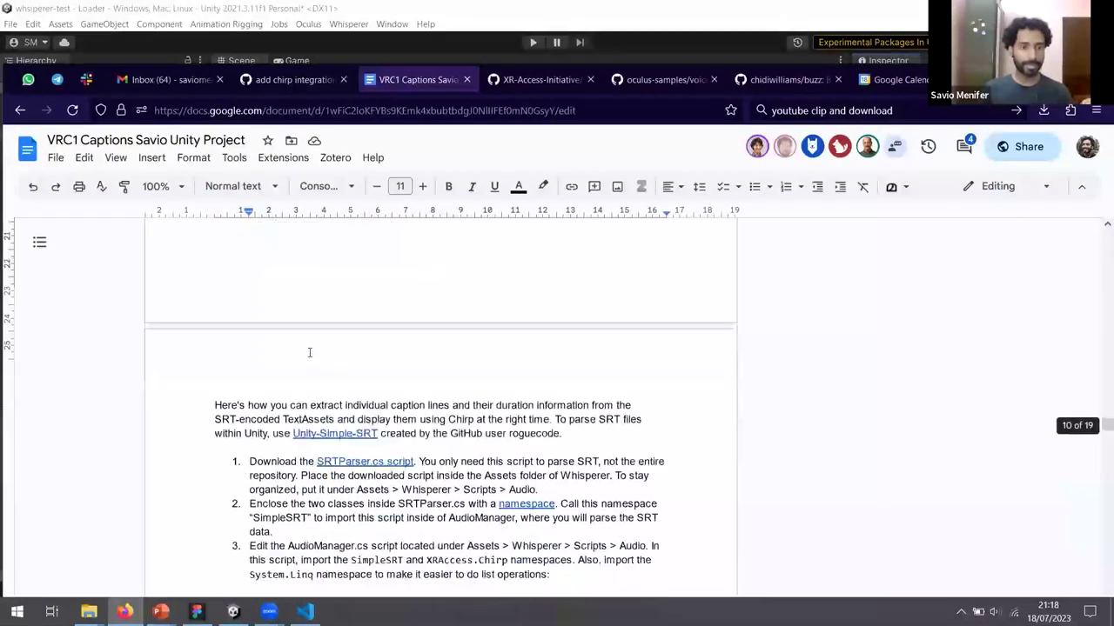
{"action": "scroll", "coordinate": [310, 345], "scroll_direction": "up", "scroll_amount": 10}
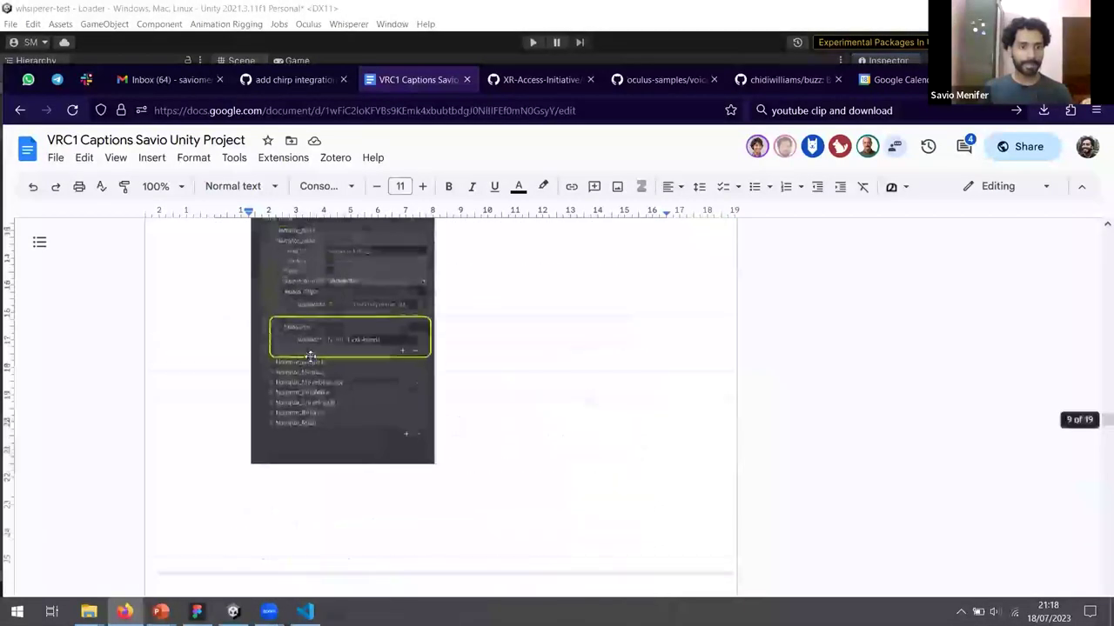
{"action": "key", "text": "alt+Tab"}
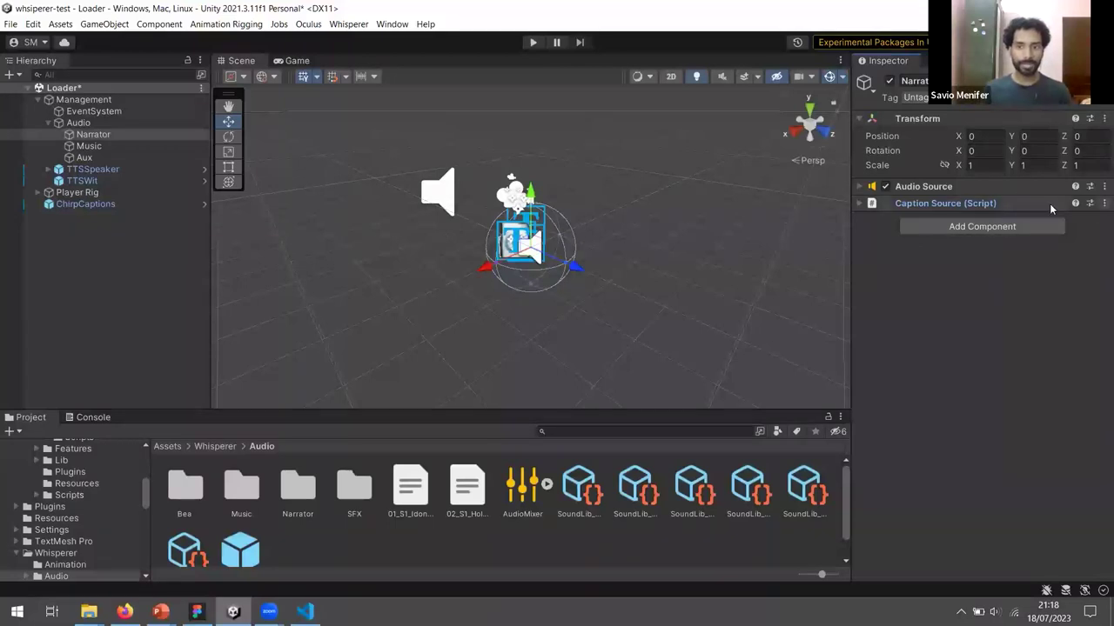
- Open the Audio Manager script of the Audio object for editing in Visual Studio Code
{"action": "left_click", "coordinate": [79, 123]}
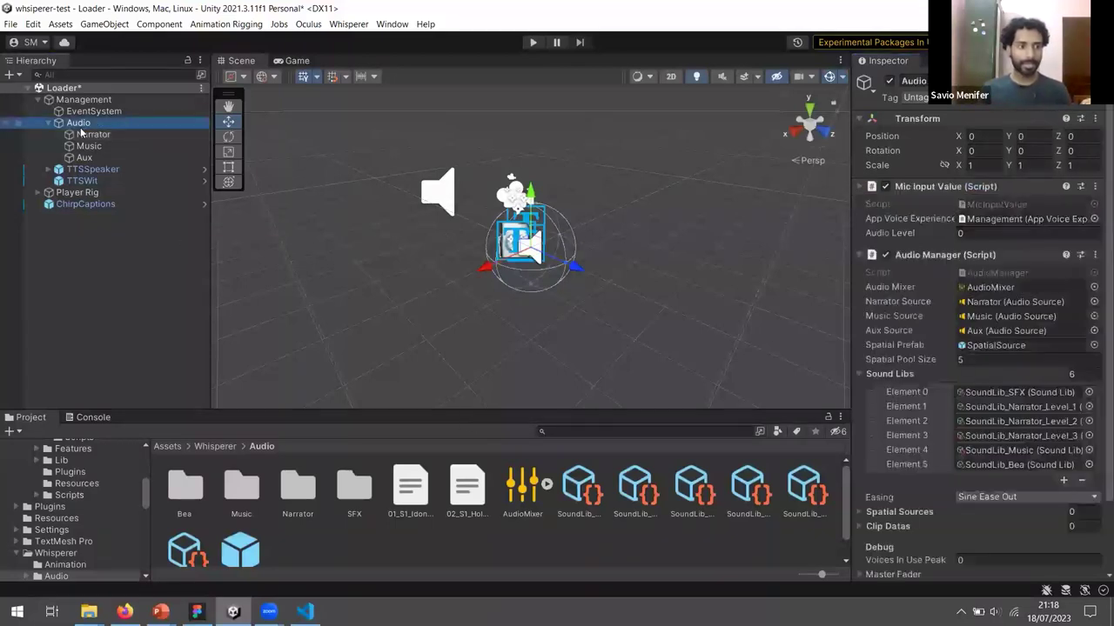
{"action": "left_click", "coordinate": [948, 256]}
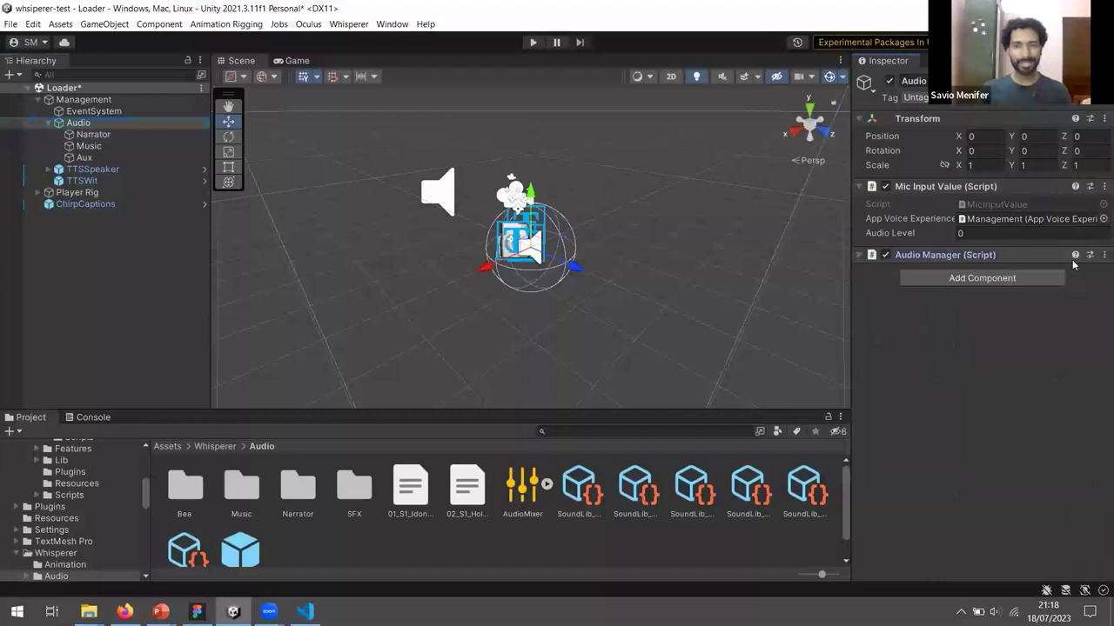
{"action": "left_click", "coordinate": [1100, 256]}
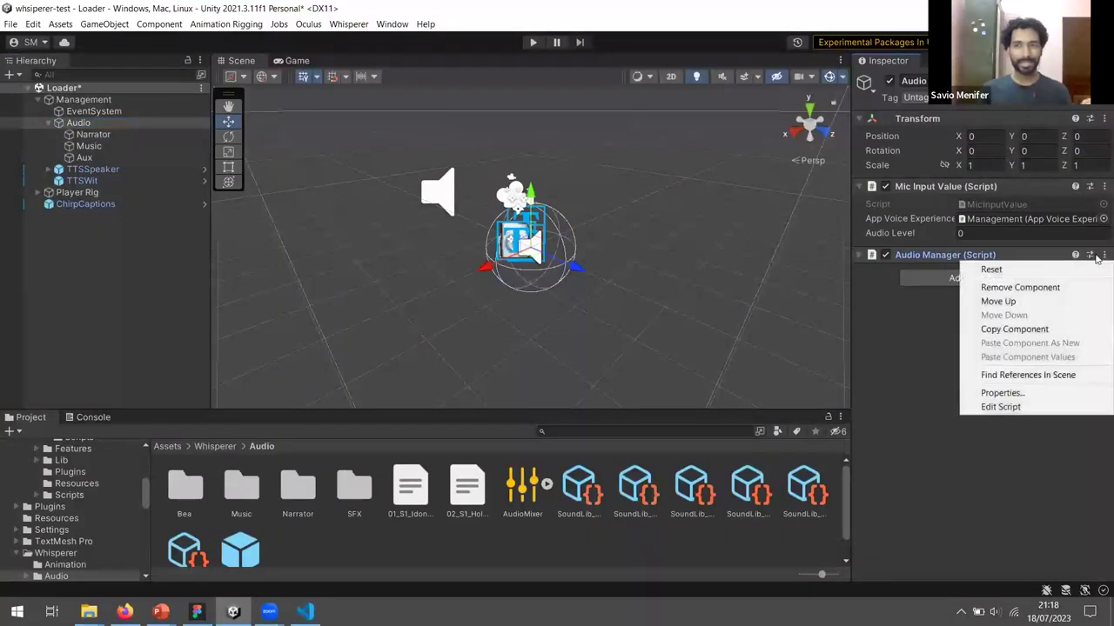
{"action": "left_click", "coordinate": [1018, 409]}
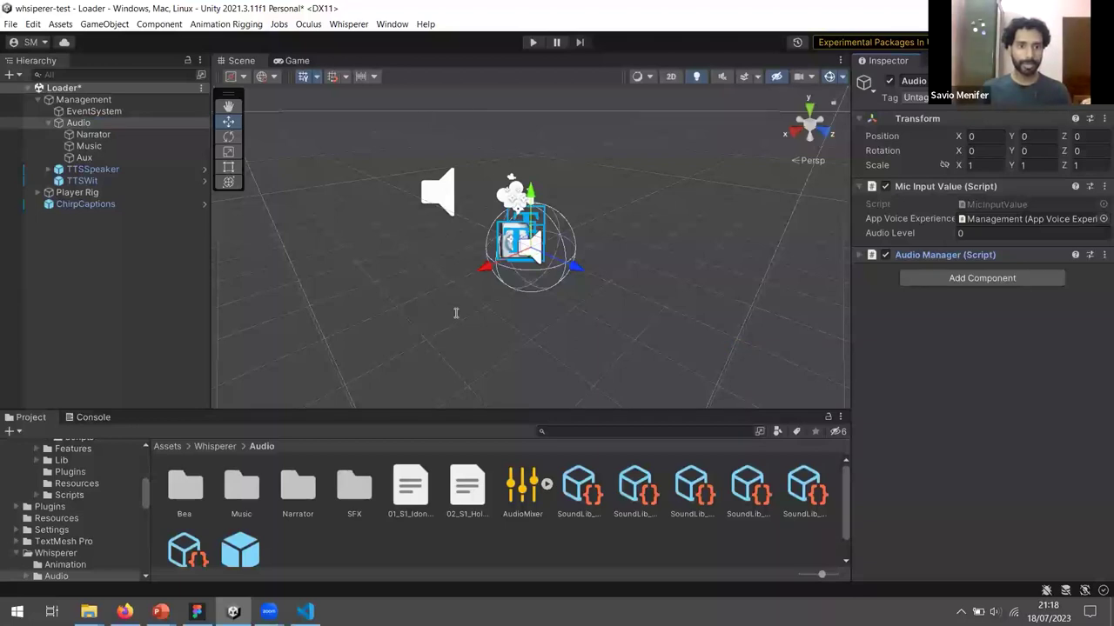
- Examine the stereo-play else branch in AudioManager.cs's Play method, where _narratorSource.PlayOneShot plays the narrator's clip
{"action": "scroll", "coordinate": [539, 348], "scroll_direction": "down", "scroll_amount": 10}
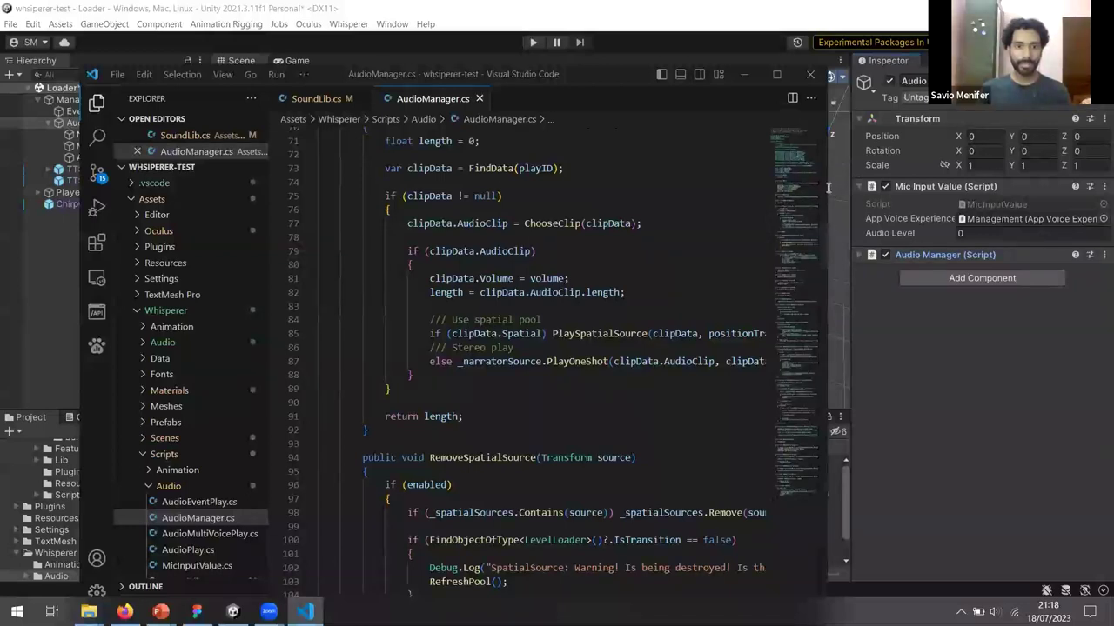
{"action": "left_click_drag", "start_coordinate": [459, 364], "coordinate": [715, 369]}
{"action": "left_click", "coordinate": [701, 360]}
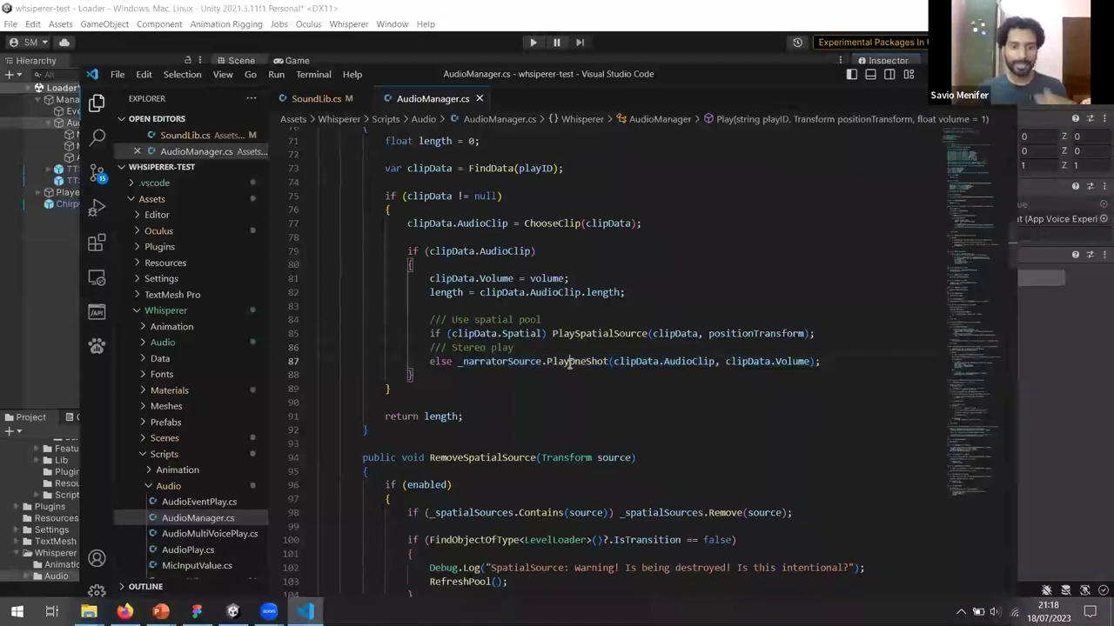
{"action": "double_click", "coordinate": [570, 363]}
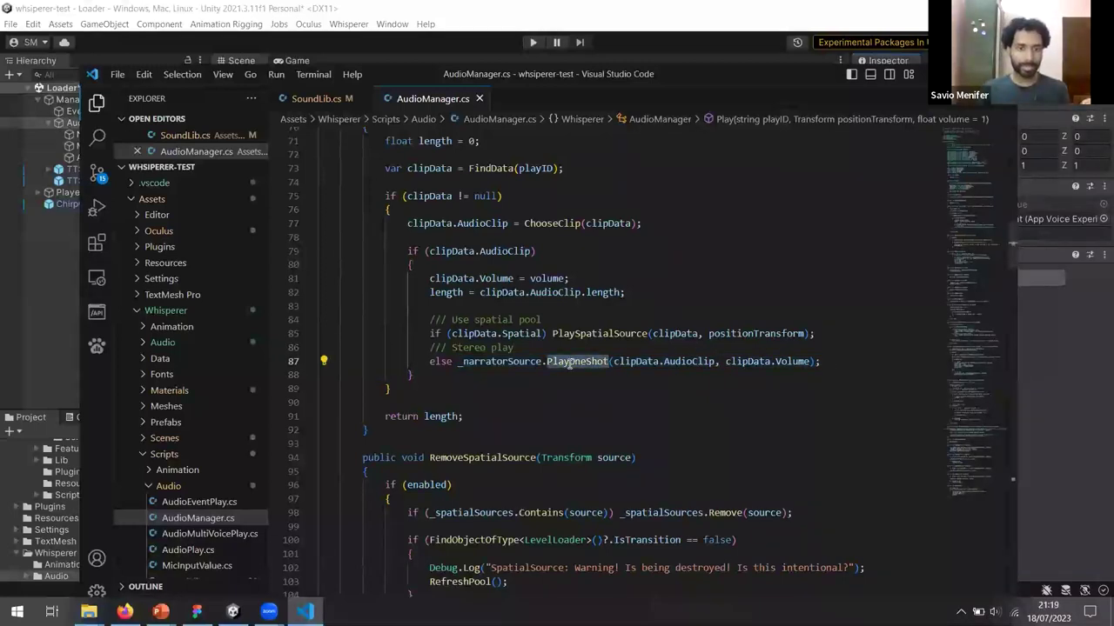
{"action": "left_click_drag", "start_coordinate": [458, 363], "coordinate": [820, 361]}
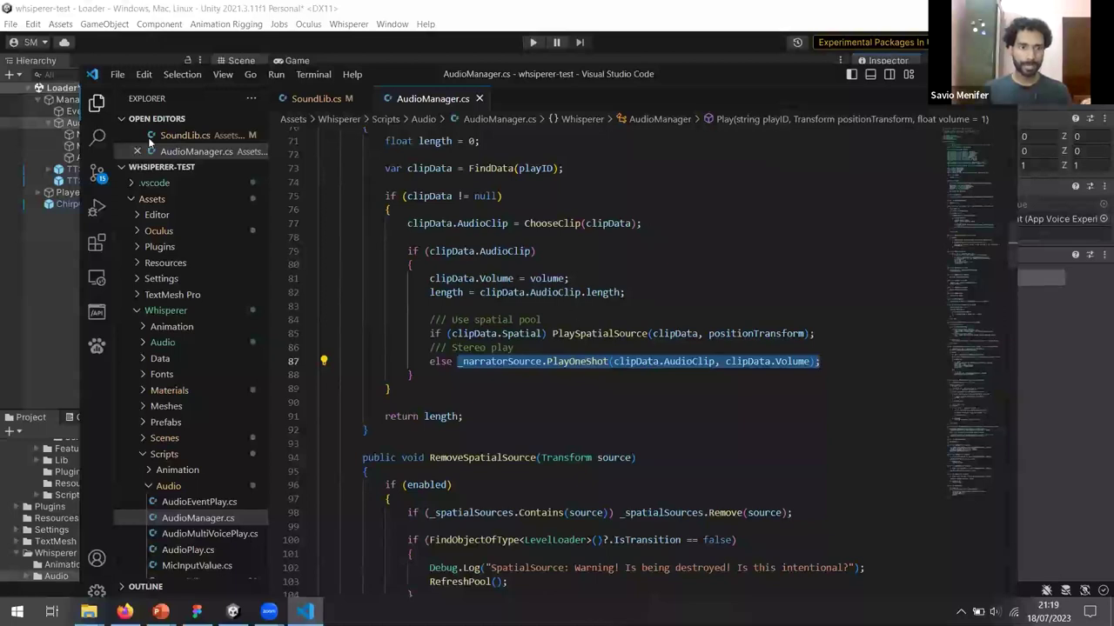
- Replace the single-line stereo-play else statement in AudioManager.cs with the subtitle-loading else block copied from the Chirp integration commit on GitHub in Firefox
{"action": "key", "text": "alt+Tab"}
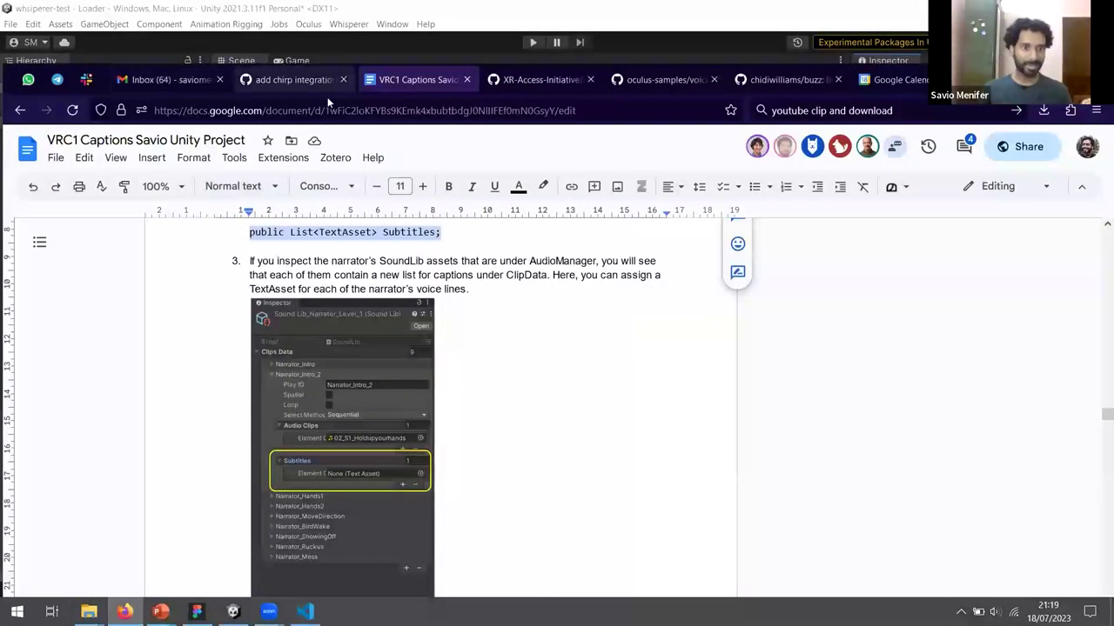
{"action": "left_click", "coordinate": [283, 80]}
{"action": "scroll", "coordinate": [468, 337], "scroll_direction": "down", "scroll_amount": 3}
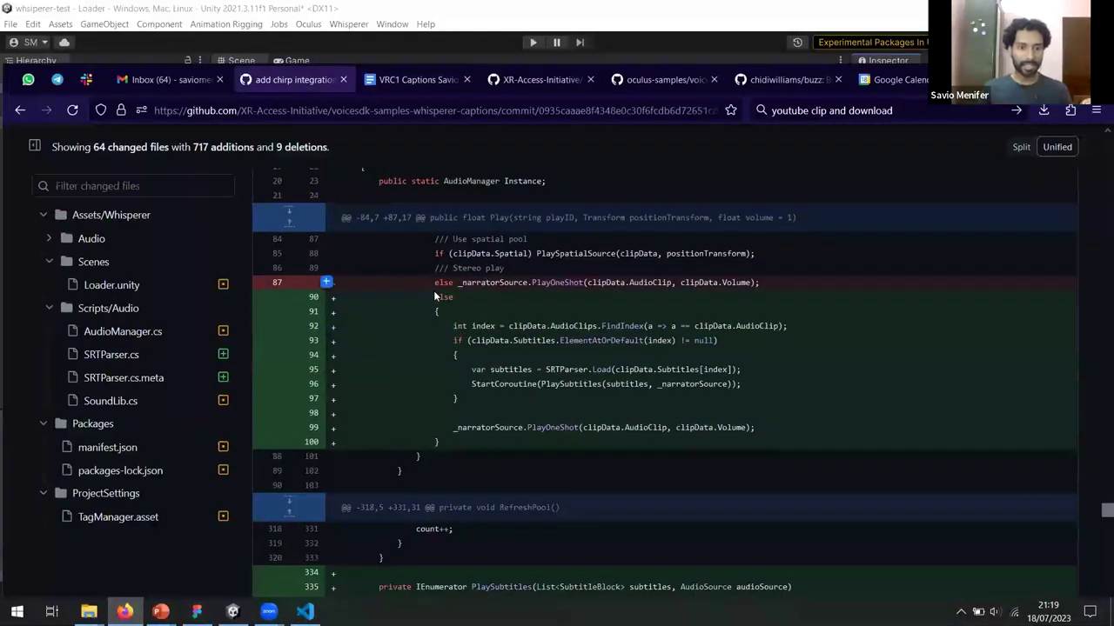
{"action": "left_click_drag", "start_coordinate": [438, 308], "coordinate": [452, 446]}
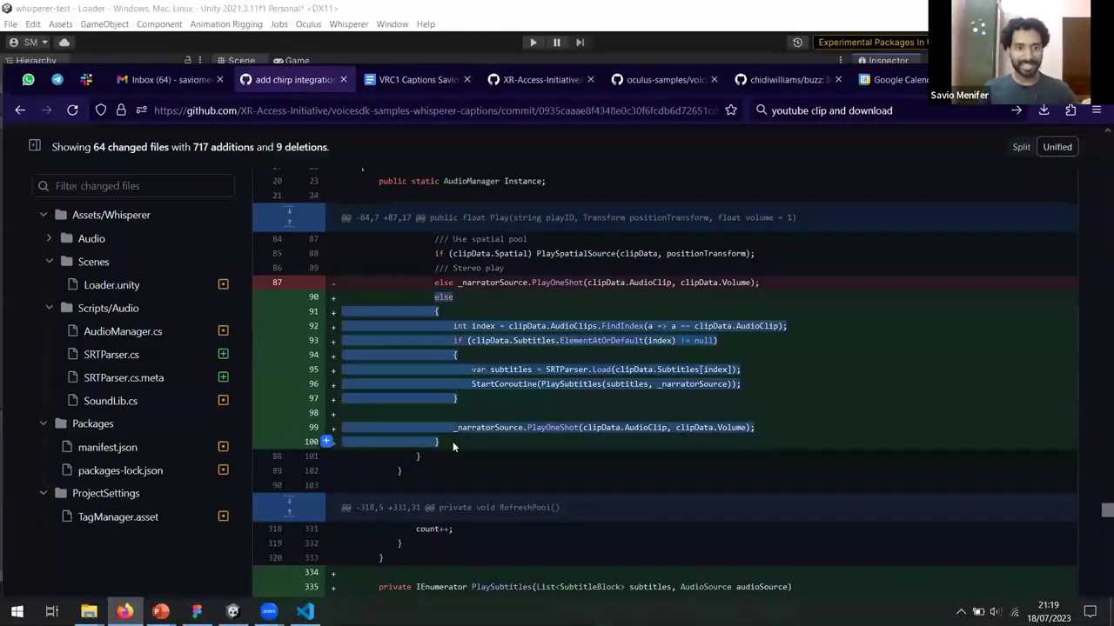
{"action": "key", "text": "alt+Tab"}
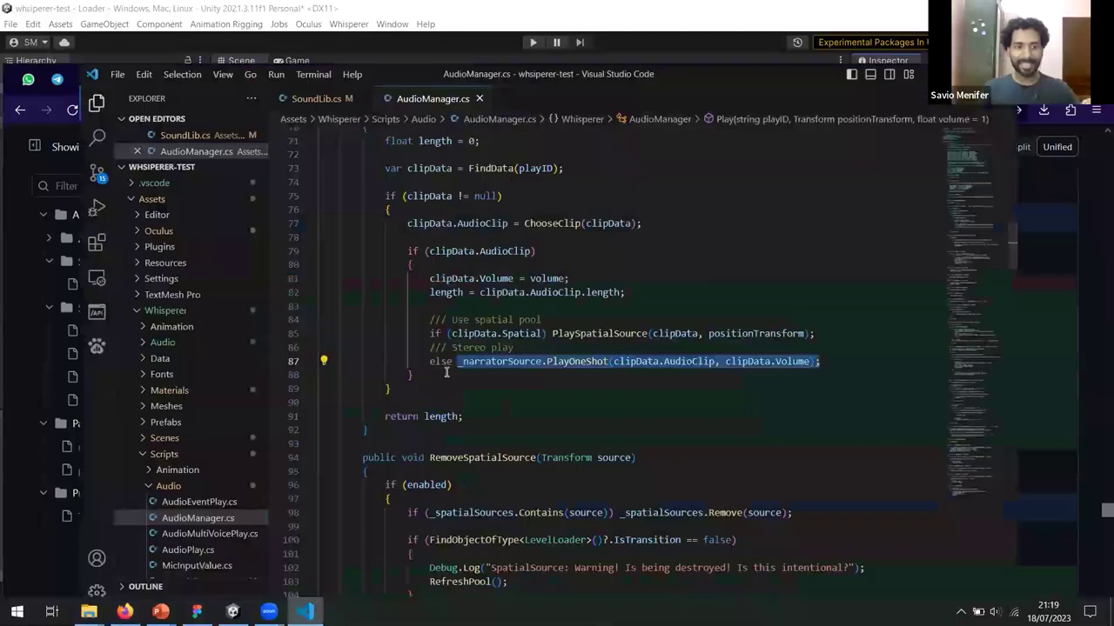
{"action": "left_click_drag", "start_coordinate": [427, 363], "coordinate": [819, 361]}
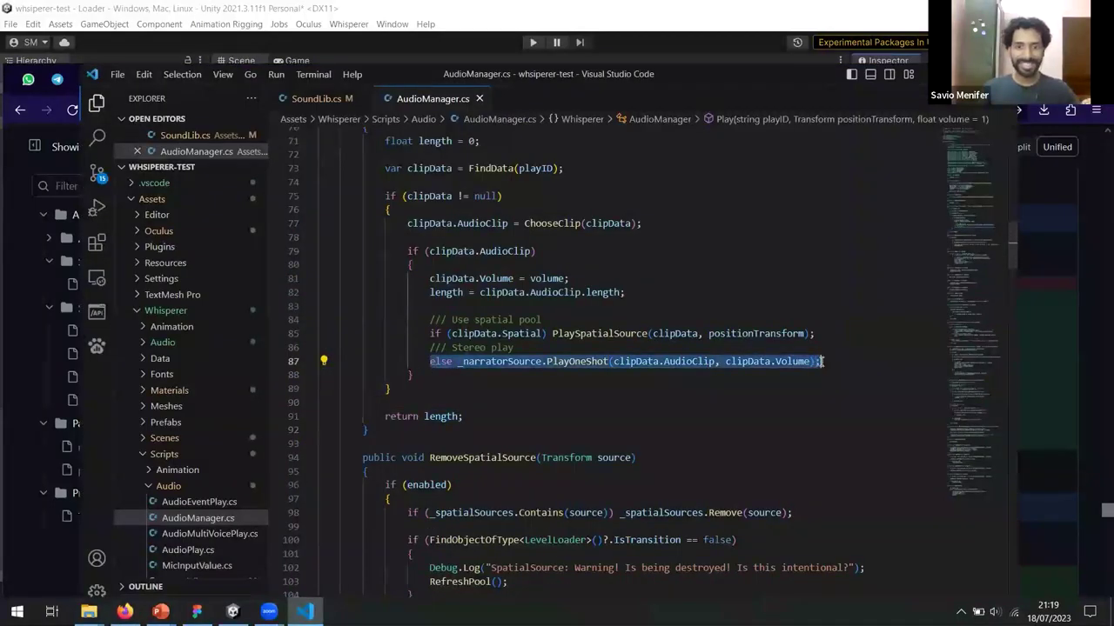
{"action": "type", "text": "else {     int index = clipData.AudioClips.FindIndex(a => a == clipData.AudioClip);     if (clipData.Subtitles.ElementAtOrDefault(index) != null)     {         var subtitles = SRTParser.Load(clipData.Subtitles[index]);         StartCoroutine(PlaySubtitles(subtitles, _narratorSource));     }      _narratorSource.PlayOneShot(clipData.AudioClip, clipData.Volume); }"}
- Examine the new else block's AudioClips index lookup, SRTParser.Load line and PlaySubtitles coroutine call
{"action": "scroll", "coordinate": [492, 397], "scroll_direction": "down", "scroll_amount": 3}
{"action": "scroll", "coordinate": [492, 398], "scroll_direction": "up", "scroll_amount": 2}
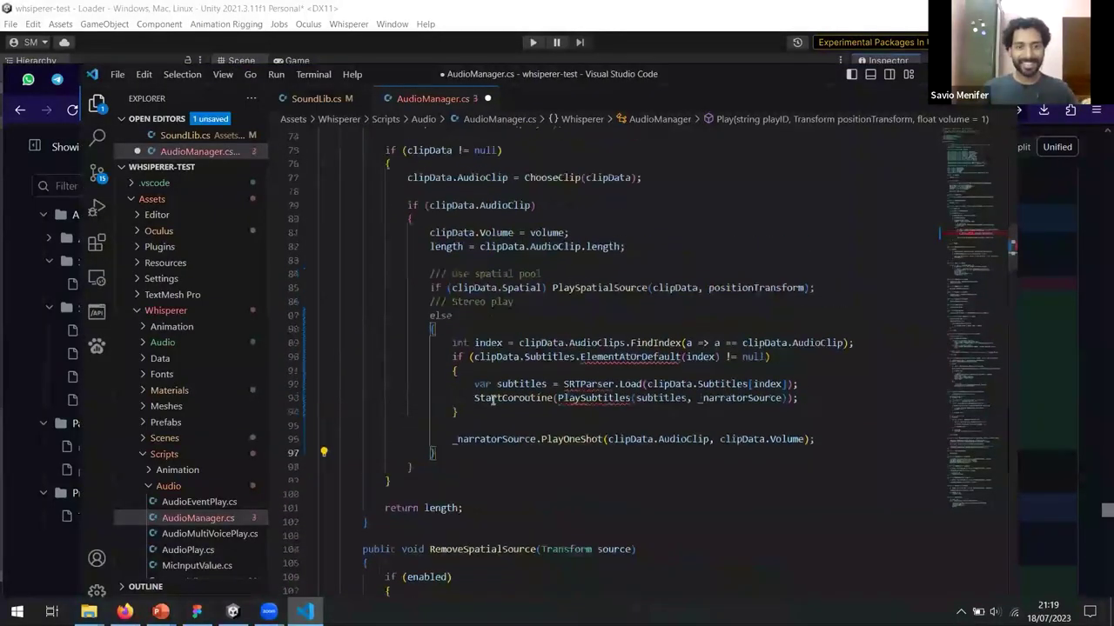
{"action": "scroll", "coordinate": [496, 393], "scroll_direction": "down", "scroll_amount": 1}
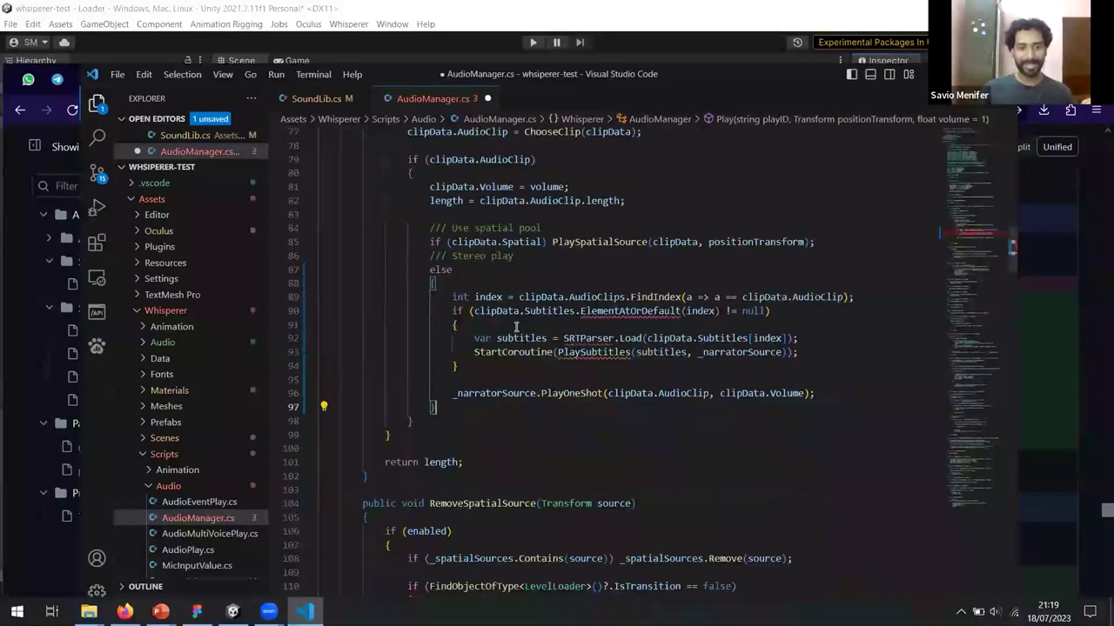
{"action": "double_click", "coordinate": [570, 299]}
{"action": "left_click_drag", "start_coordinate": [558, 352], "coordinate": [633, 352]}
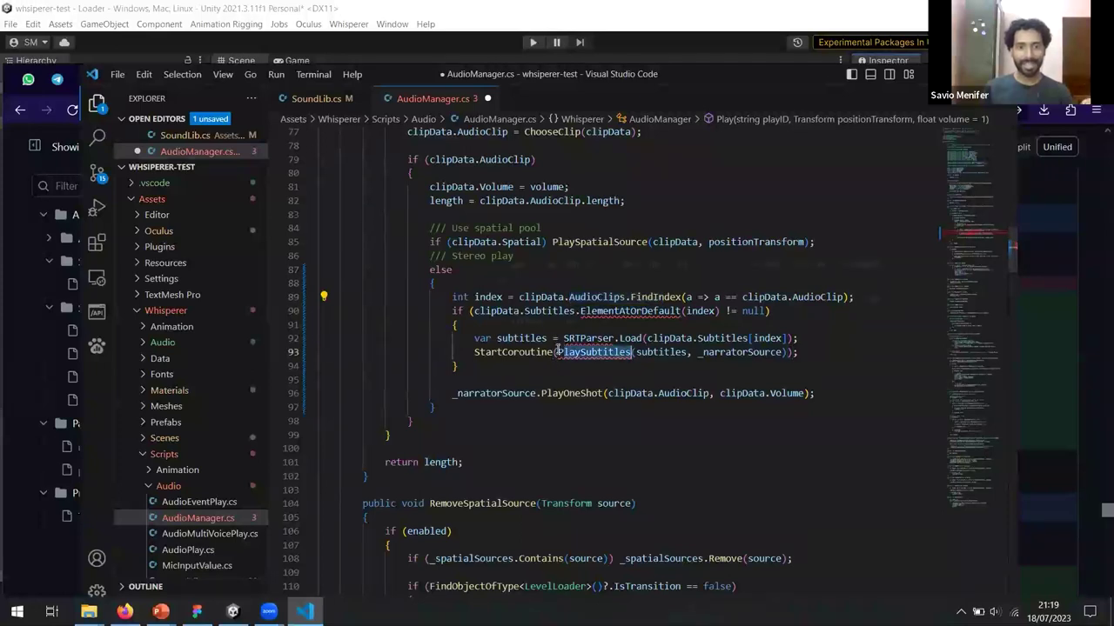
{"action": "left_click", "coordinate": [535, 367]}
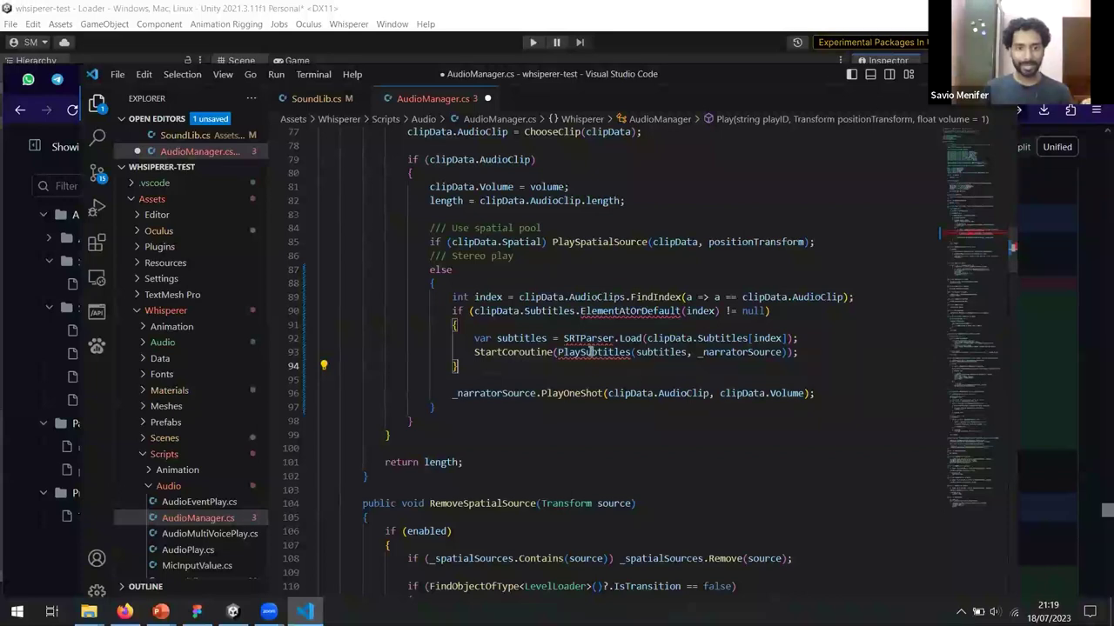
{"action": "left_click_drag", "start_coordinate": [558, 352], "coordinate": [632, 352]}
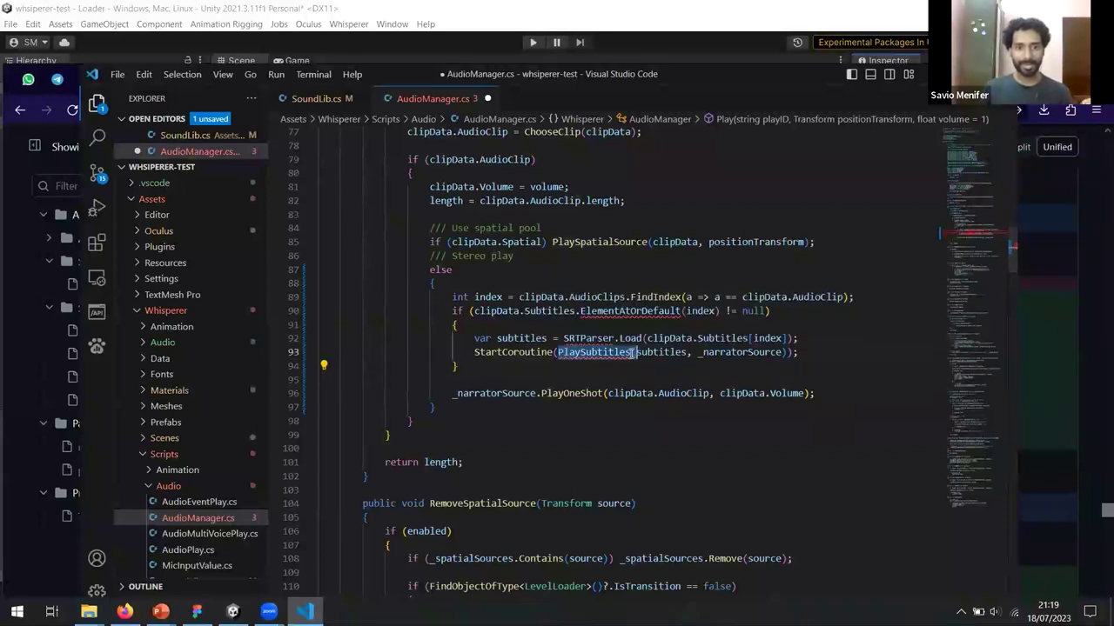
- Copy the PlaySubtitles coroutine from the GitHub commit in Firefox and insert it after the Play method in AudioManager.cs
{"action": "key", "text": "alt+Tab"}
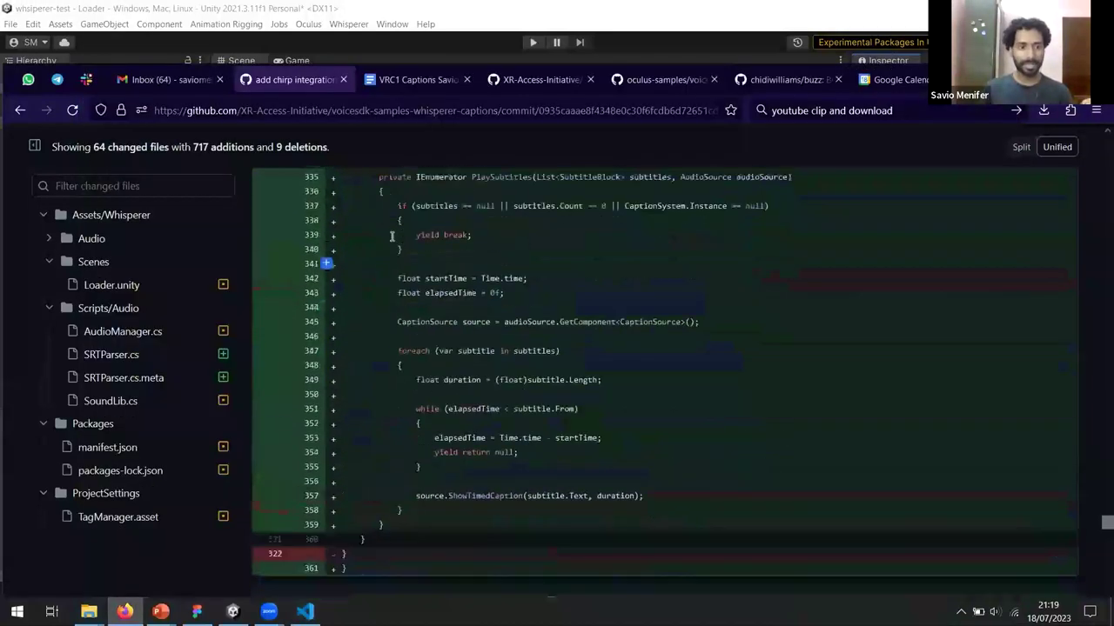
{"action": "scroll", "coordinate": [392, 234], "scroll_direction": "up", "scroll_amount": 2}
{"action": "left_click_drag", "start_coordinate": [377, 279], "coordinate": [409, 476]}
{"action": "key", "text": "ctrl+c"}
{"action": "scroll", "coordinate": [423, 458], "scroll_direction": "down", "scroll_amount": 3}
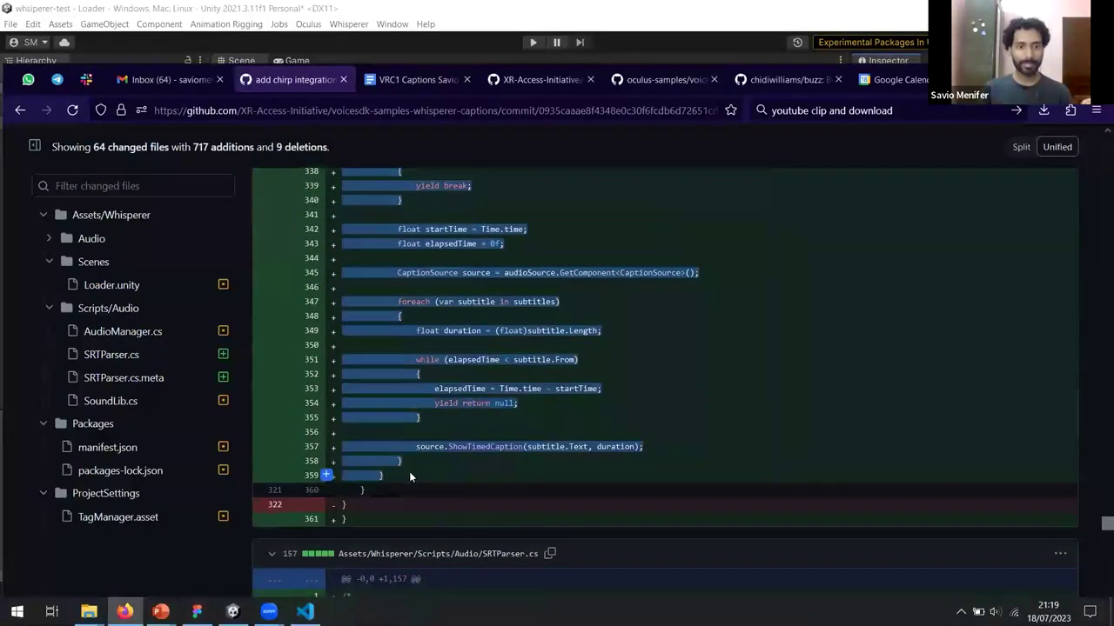
{"action": "key", "text": "alt+Tab"}
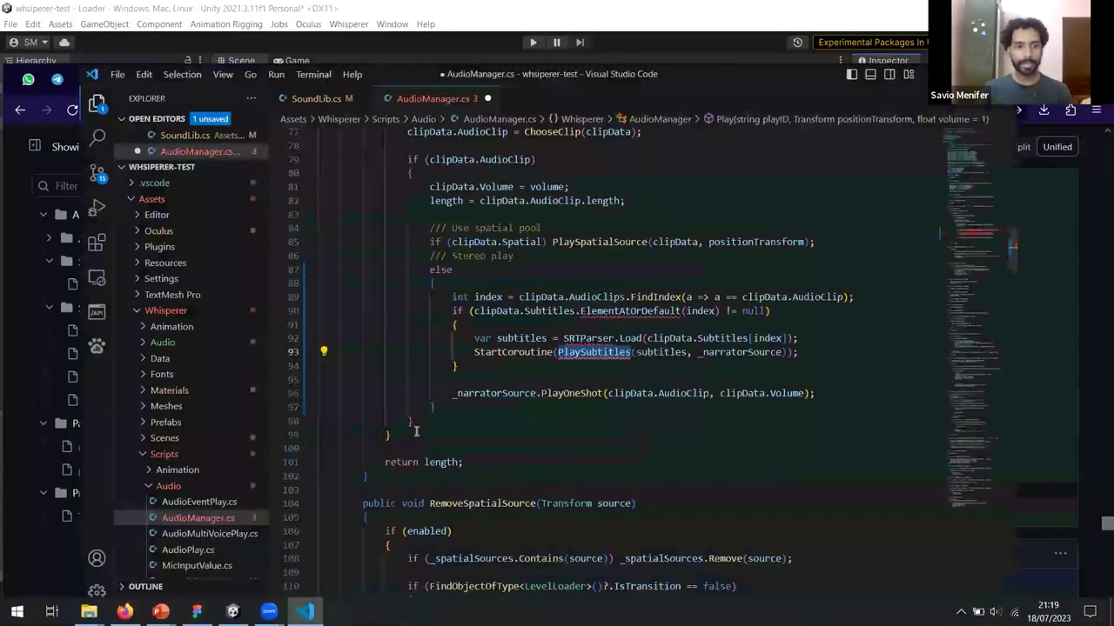
{"action": "left_click", "coordinate": [400, 474]}
{"action": "key", "text": "Return"}
{"action": "key", "text": "Return"}
{"action": "key", "text": "ctrl+v"}
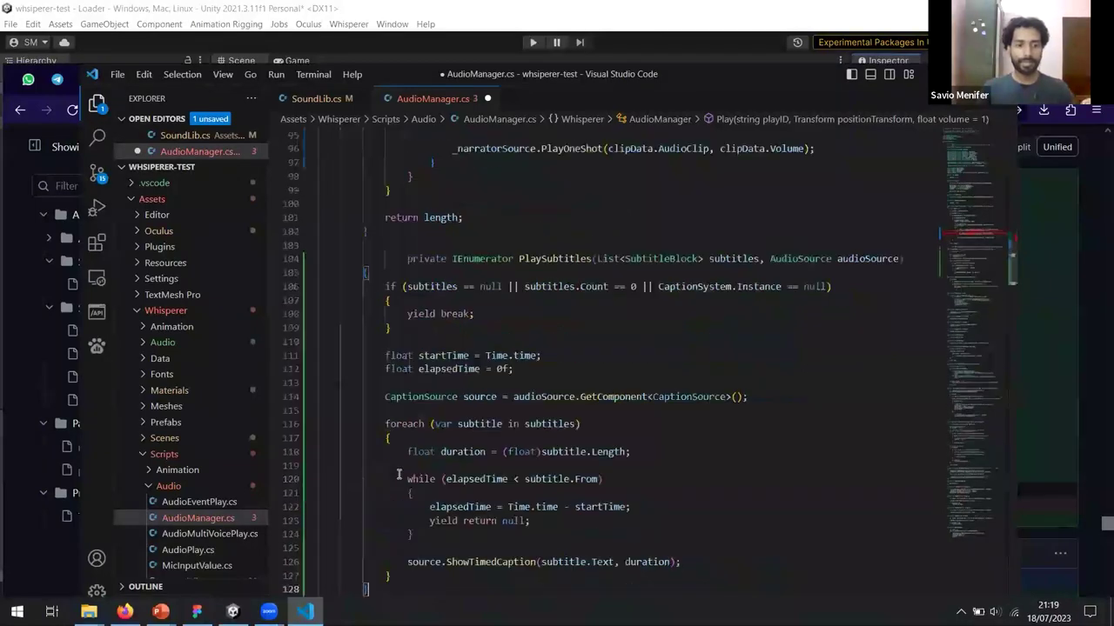
{"action": "scroll", "coordinate": [402, 462], "scroll_direction": "down", "scroll_amount": 2}
{"action": "scroll", "coordinate": [431, 400], "scroll_direction": "up", "scroll_amount": 3}
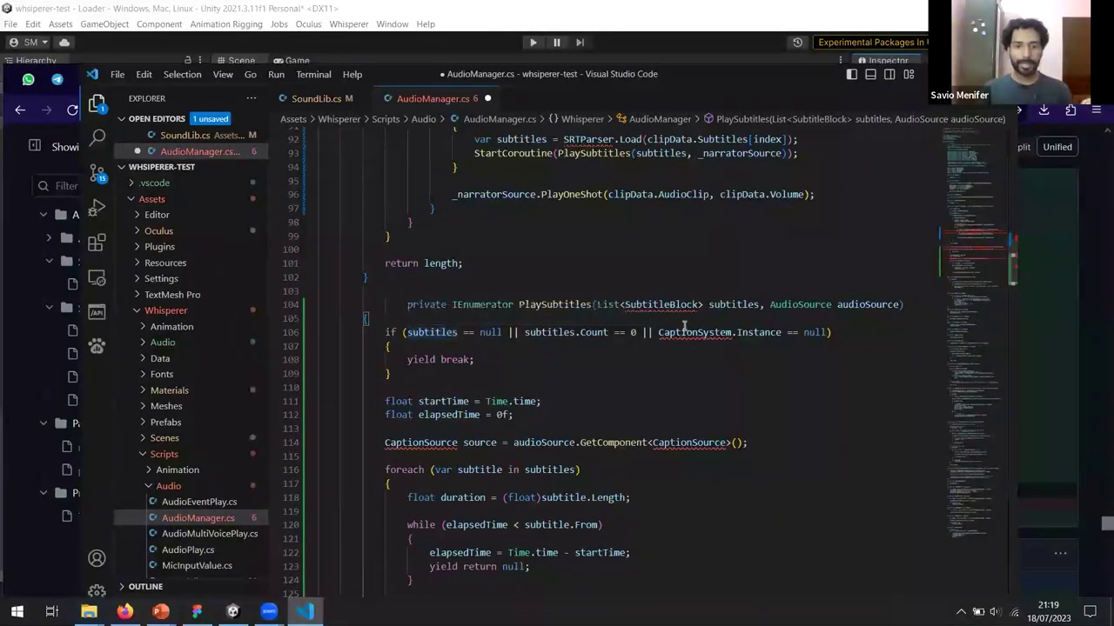
- Copy the using directives for System.Linq, SimpleSRT and XRAccess.Chirp from the AudioManager.cs diff of the GitHub commit in Firefox
{"action": "scroll", "coordinate": [685, 328], "scroll_direction": "up", "scroll_amount": 5}
{"action": "mouse_move", "coordinate": [628, 341]}
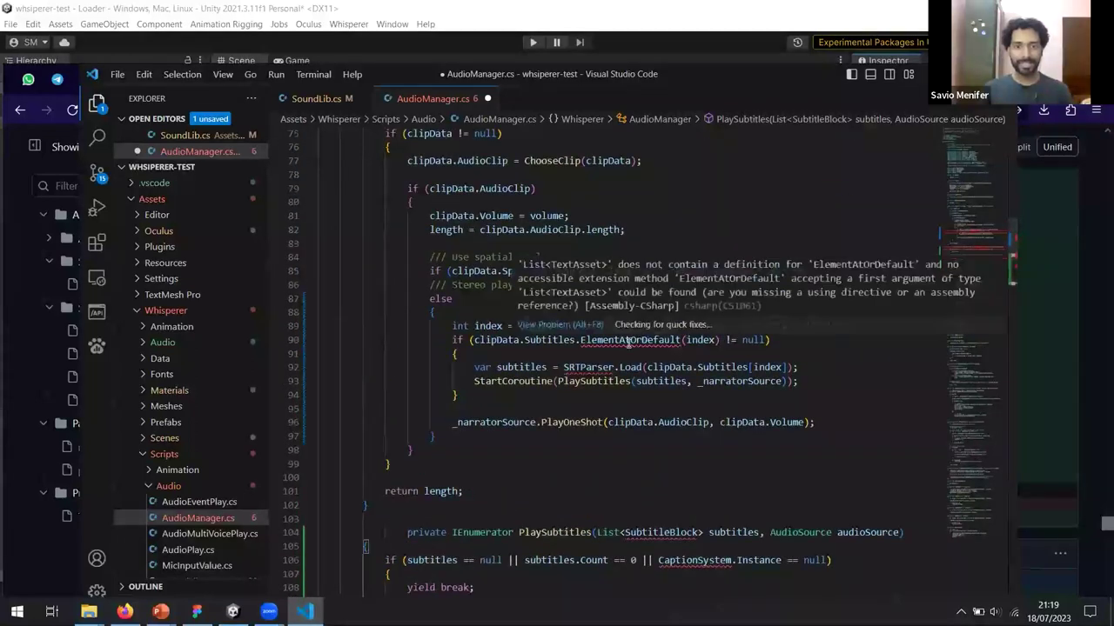
{"action": "scroll", "coordinate": [599, 353], "scroll_direction": "down", "scroll_amount": 2}
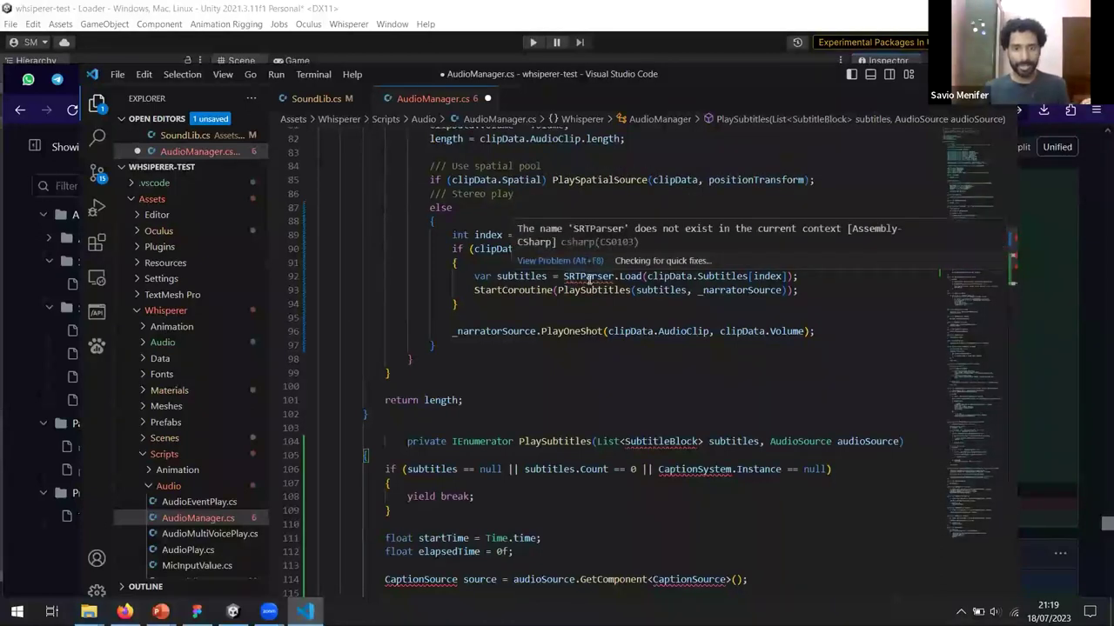
{"action": "left_click", "coordinate": [589, 278]}
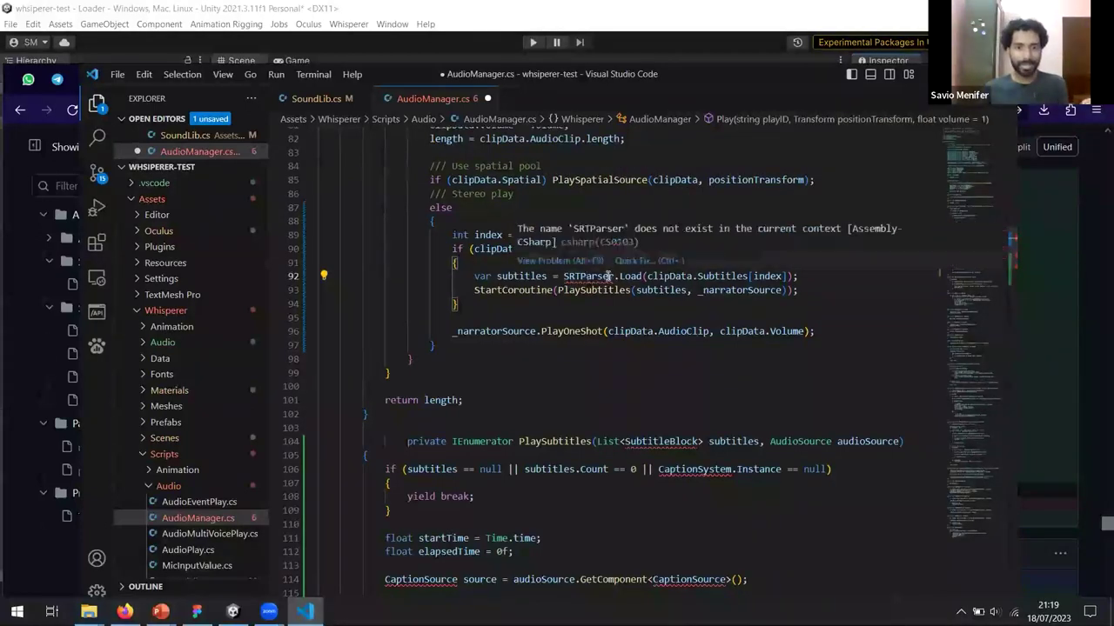
{"action": "key", "text": "alt+Tab"}
{"action": "scroll", "coordinate": [446, 374], "scroll_direction": "up", "scroll_amount": 5}
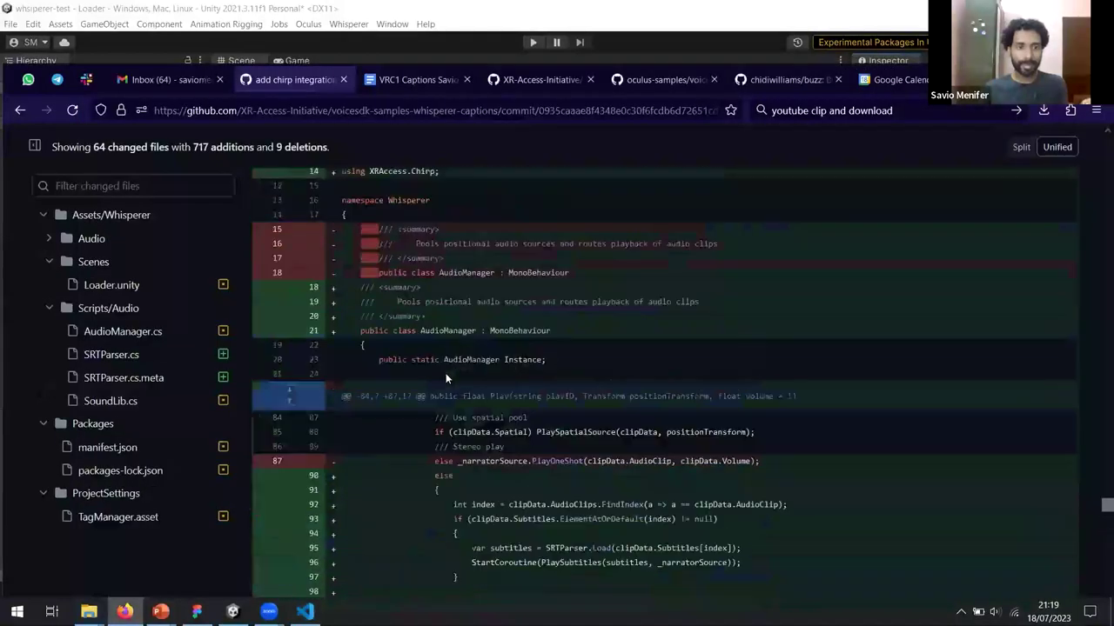
{"action": "scroll", "coordinate": [447, 374], "scroll_direction": "down", "scroll_amount": 3}
{"action": "scroll", "coordinate": [446, 374], "scroll_direction": "up", "scroll_amount": 2}
{"action": "scroll", "coordinate": [446, 374], "scroll_direction": "up", "scroll_amount": 3}
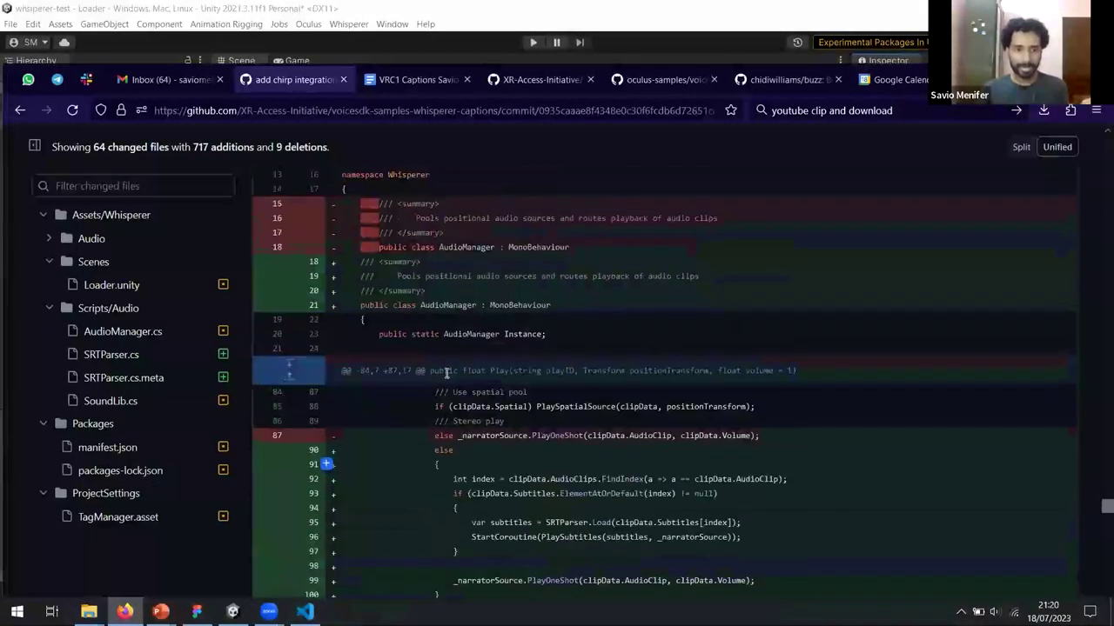
{"action": "scroll", "coordinate": [442, 340], "scroll_direction": "up", "scroll_amount": 3}
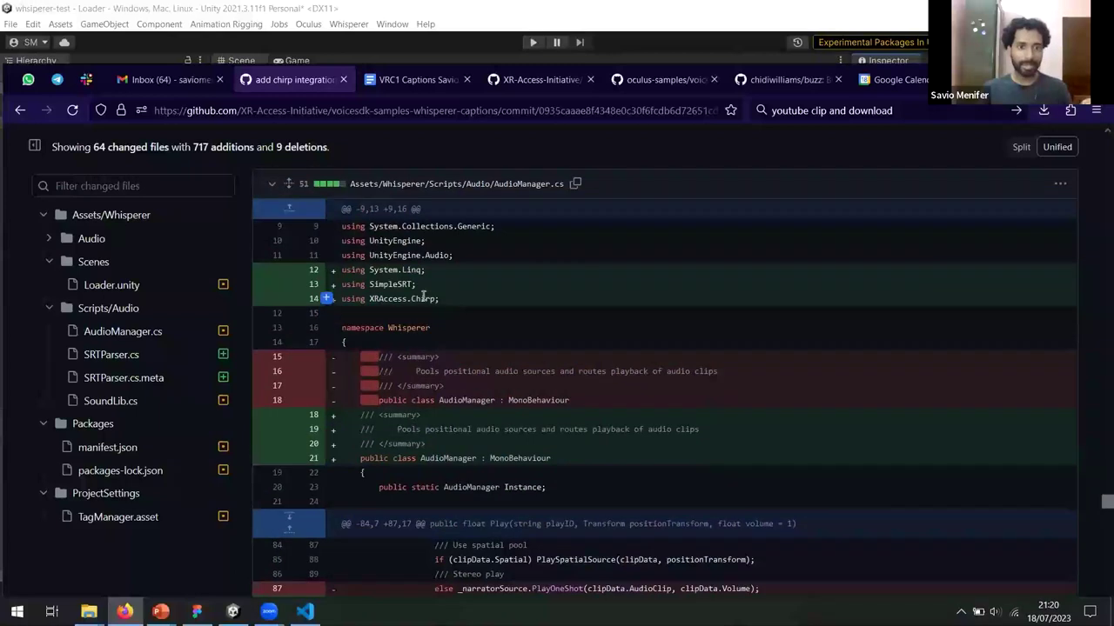
{"action": "left_click_drag", "start_coordinate": [436, 298], "coordinate": [337, 273]}
{"action": "key", "text": "ctrl+c"}
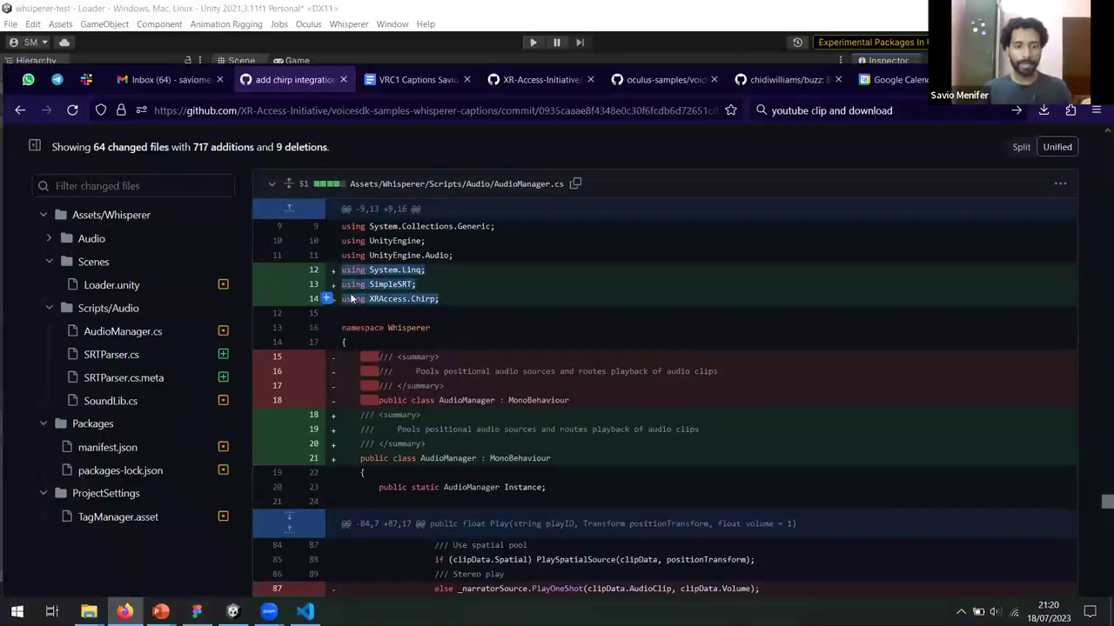
- In Visual Studio Code, insert the copied using directives below using UnityEngine.Audio in AudioManager.cs and save the script
{"action": "key", "text": "alt+Tab"}
{"action": "scroll", "coordinate": [465, 266], "scroll_direction": "up", "scroll_amount": 20}
{"action": "left_click", "coordinate": [464, 269]}
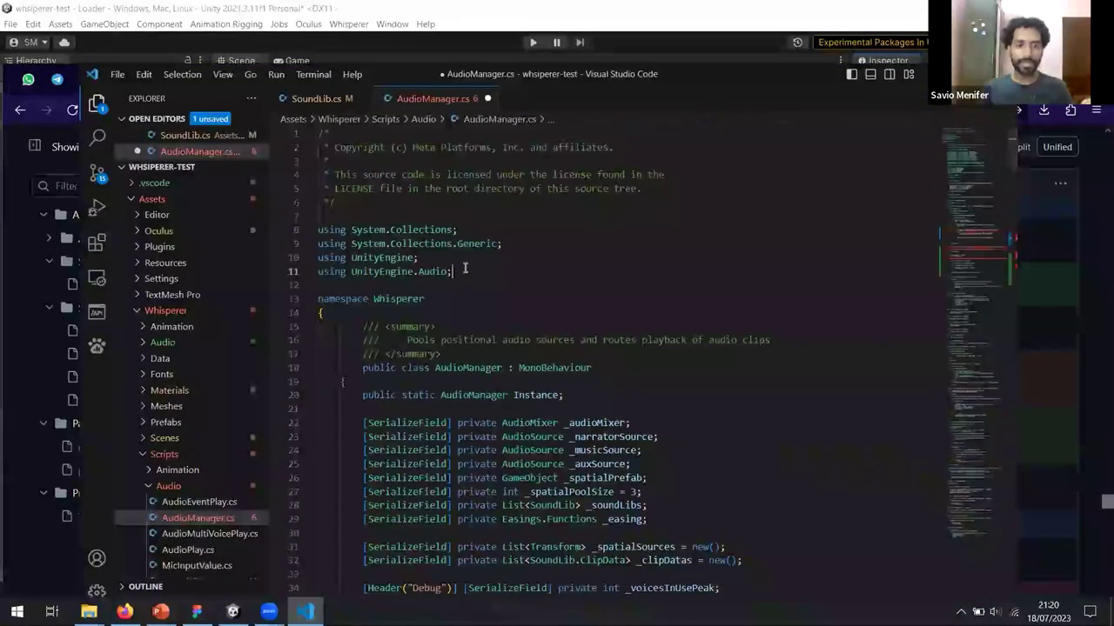
{"action": "key", "text": "Return"}
{"action": "key", "text": "ctrl+v"}
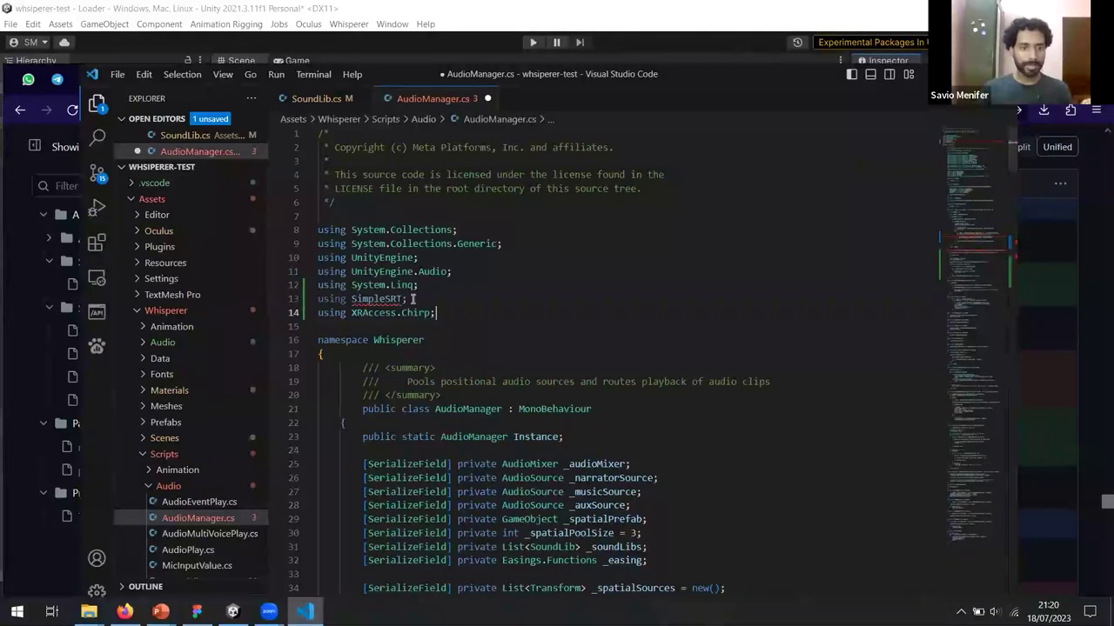
{"action": "left_click", "coordinate": [403, 314]}
{"action": "left_click_drag", "start_coordinate": [376, 320], "coordinate": [430, 316]}
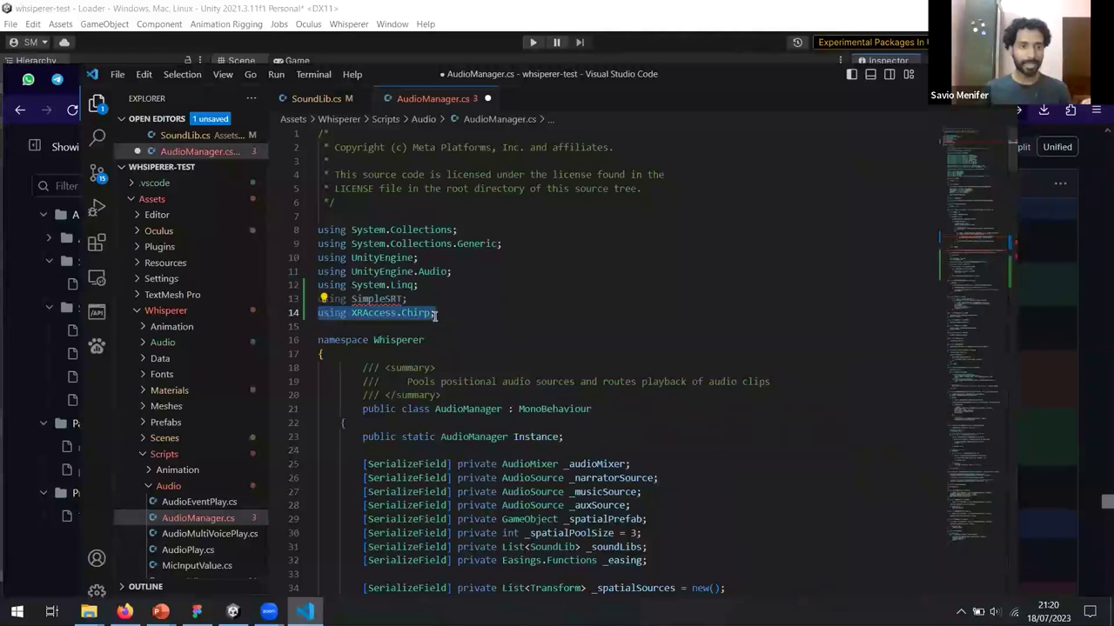
{"action": "left_click", "coordinate": [437, 312]}
{"action": "left_click", "coordinate": [376, 300]}
{"action": "key", "text": "ctrl+s"}
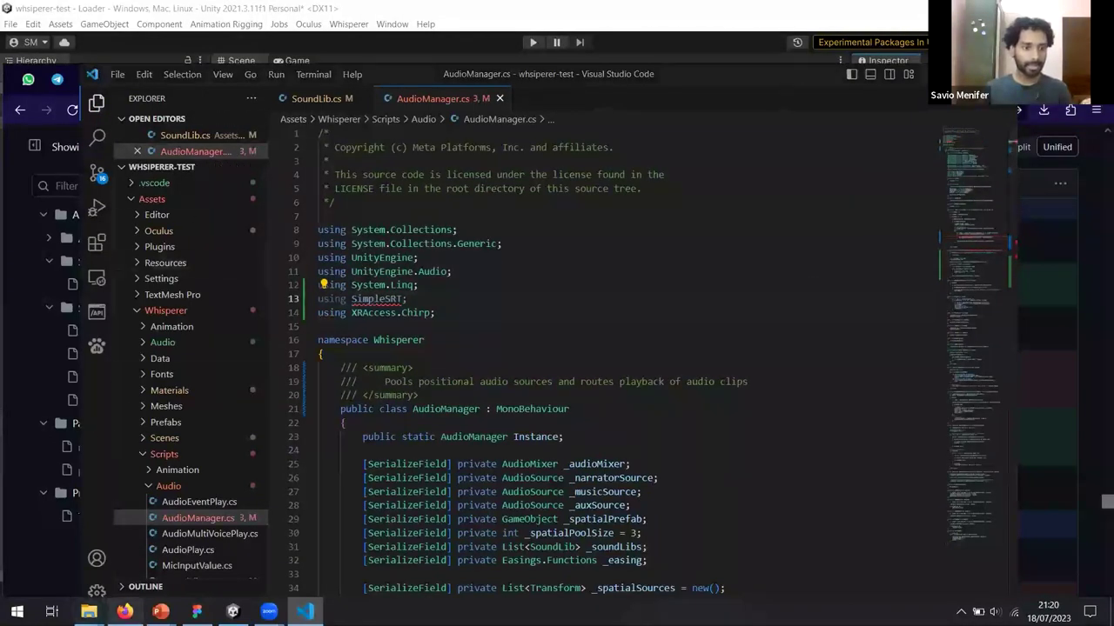
- In Firefox, follow the SRTParser.cs script link in the VRC1 Captions document and download the raw file from the Unity-Simple-SRT repository
{"action": "left_click", "coordinate": [124, 612]}
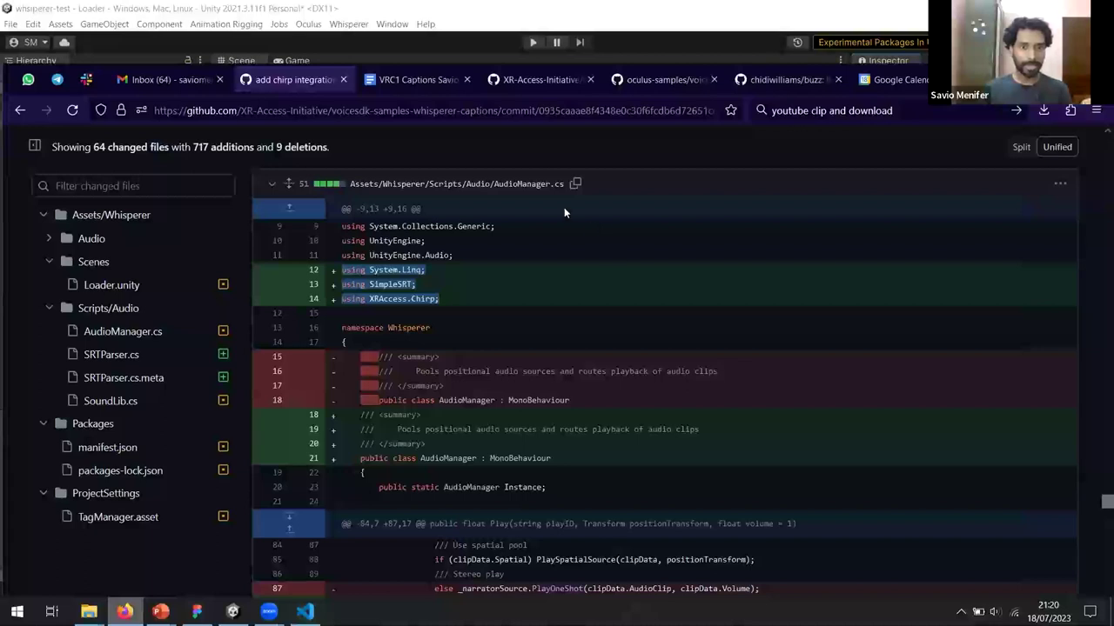
{"action": "left_click", "coordinate": [415, 79]}
{"action": "scroll", "coordinate": [374, 435], "scroll_direction": "down", "scroll_amount": 3}
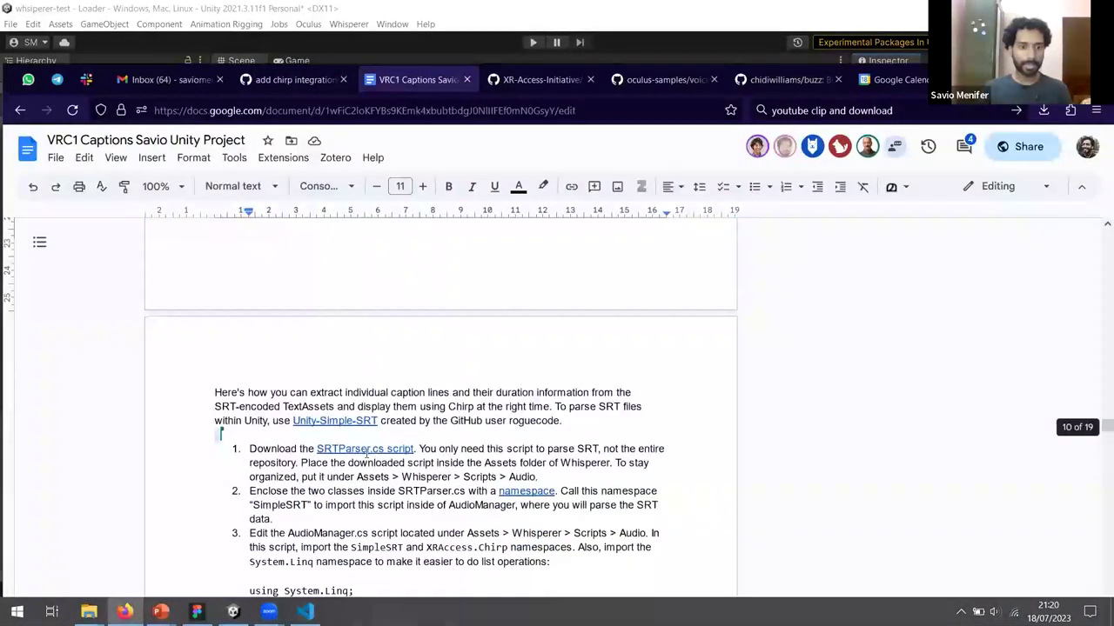
{"action": "left_click", "coordinate": [366, 449]}
{"action": "left_click", "coordinate": [417, 468]}
{"action": "left_click", "coordinate": [474, 77]}
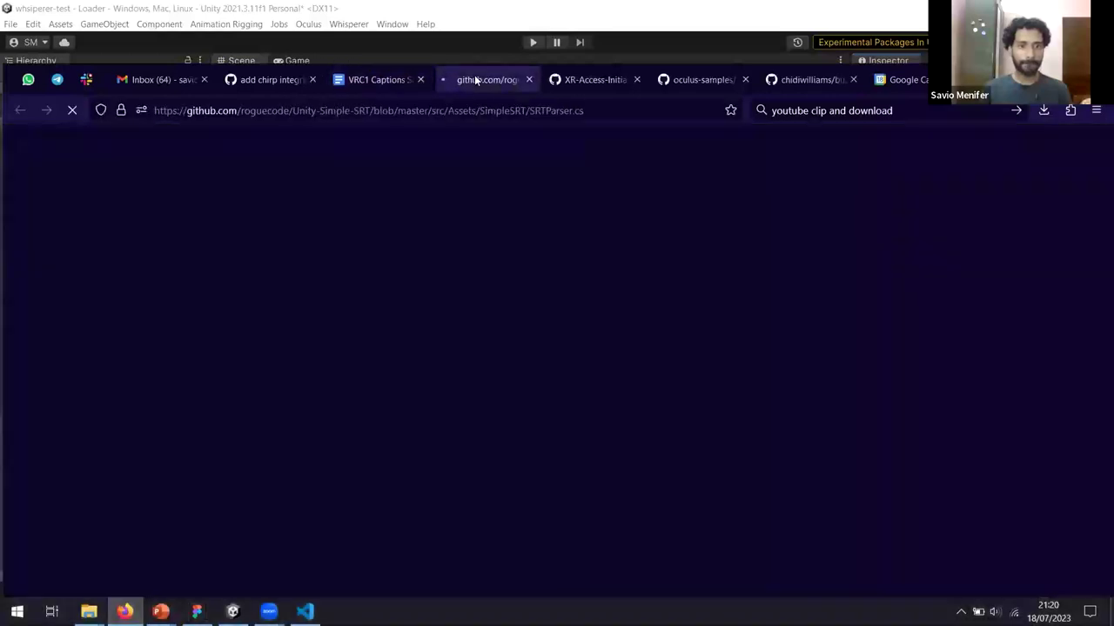
{"action": "scroll", "coordinate": [421, 309], "scroll_direction": "up", "scroll_amount": 3}
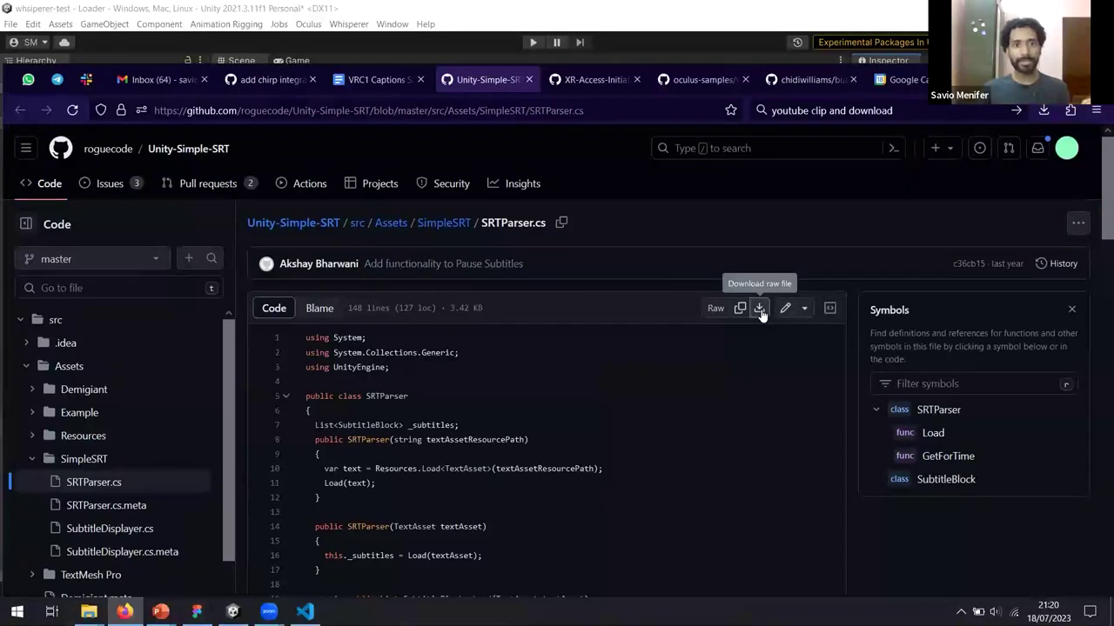
{"action": "left_click", "coordinate": [760, 309]}
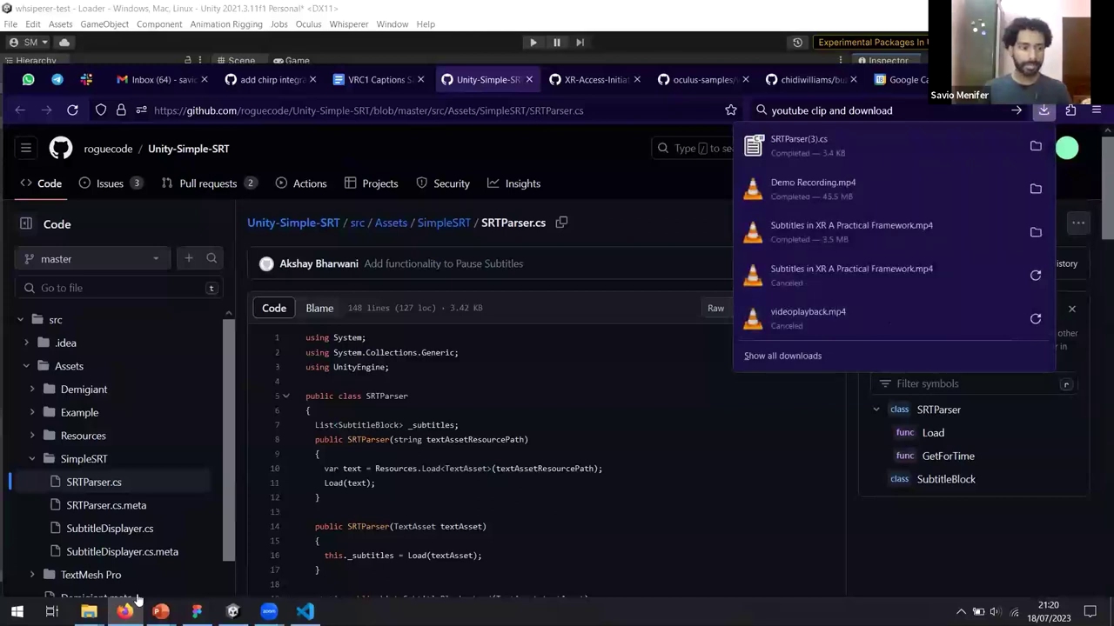
- Add SRTParser.cs from the voicesdk-samples-whisperer-captions project's Assets/Whisperer/Scripts/Audio folder in File Explorer to Assets/Whisperer/Audio in Unity
{"action": "left_click", "coordinate": [232, 611]}
{"action": "mouse_move", "coordinate": [89, 612]}
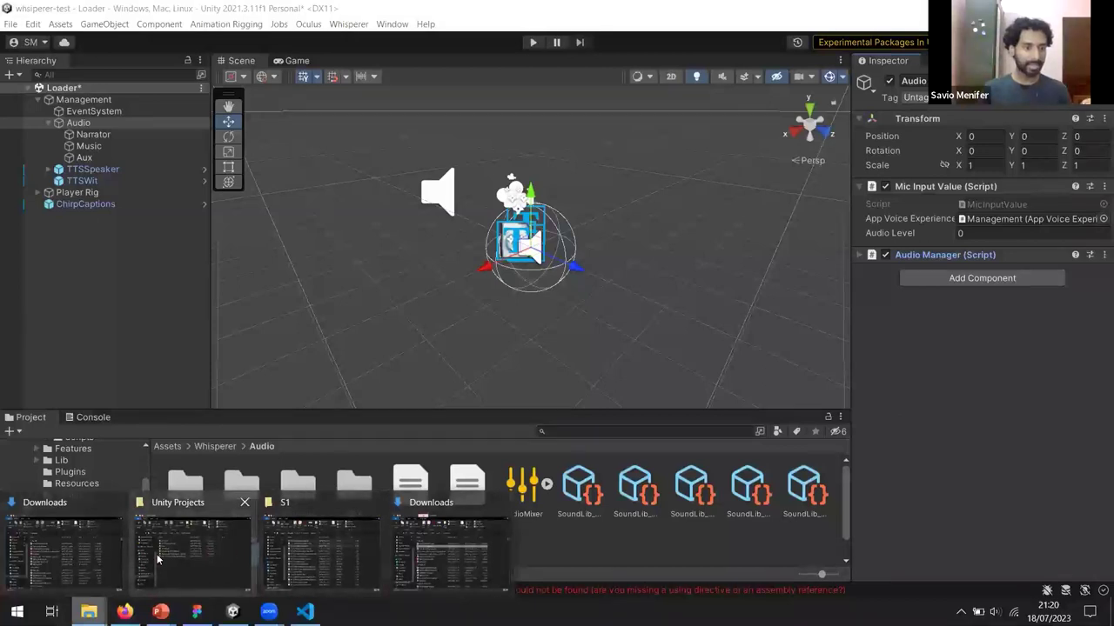
{"action": "left_click", "coordinate": [310, 522]}
{"action": "left_click", "coordinate": [631, 154]}
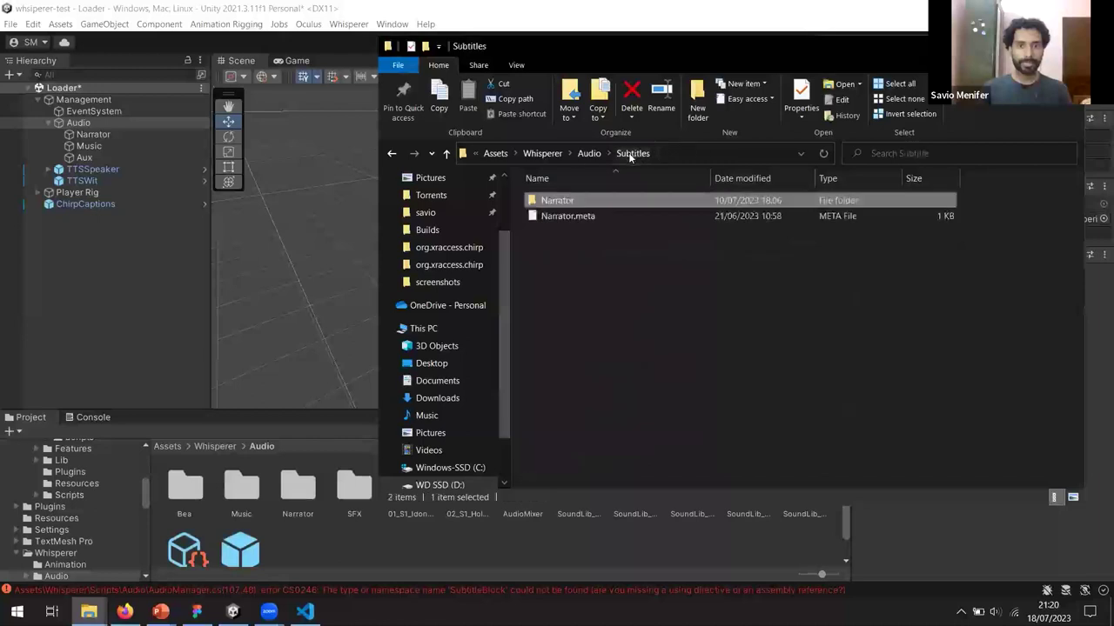
{"action": "left_click", "coordinate": [495, 153]}
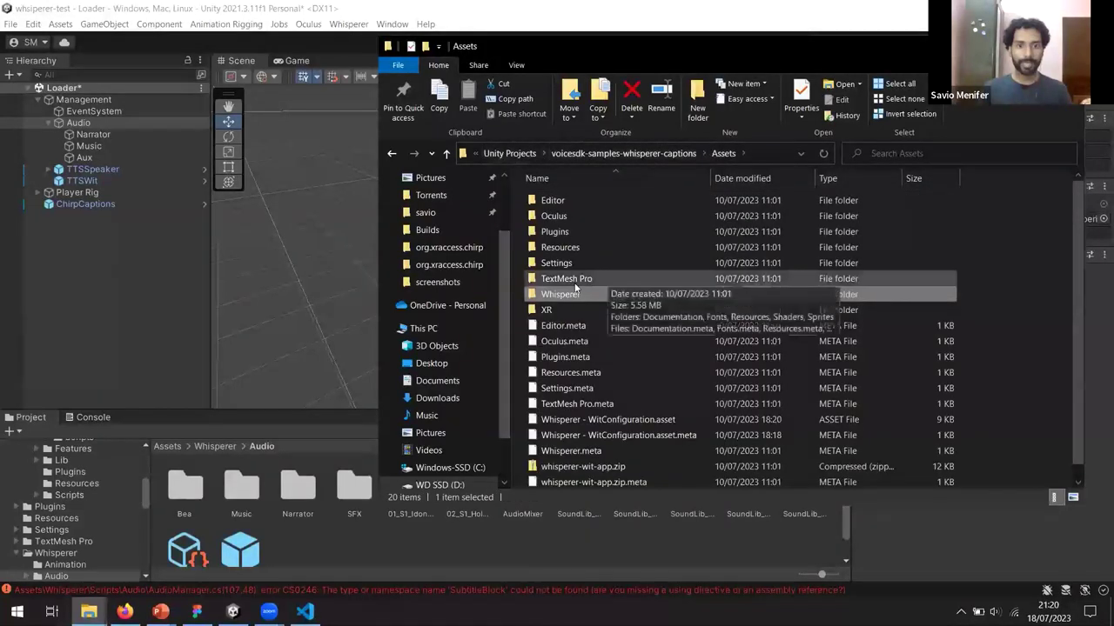
{"action": "double_click", "coordinate": [562, 294]}
{"action": "left_click", "coordinate": [562, 327]}
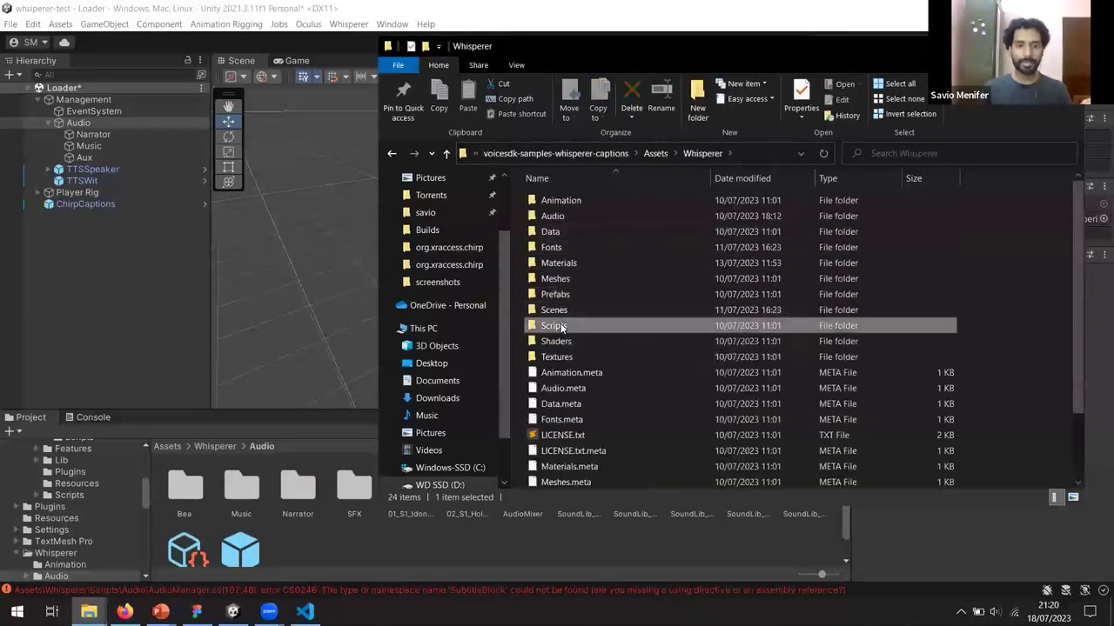
{"action": "double_click", "coordinate": [561, 327]}
{"action": "double_click", "coordinate": [553, 215]}
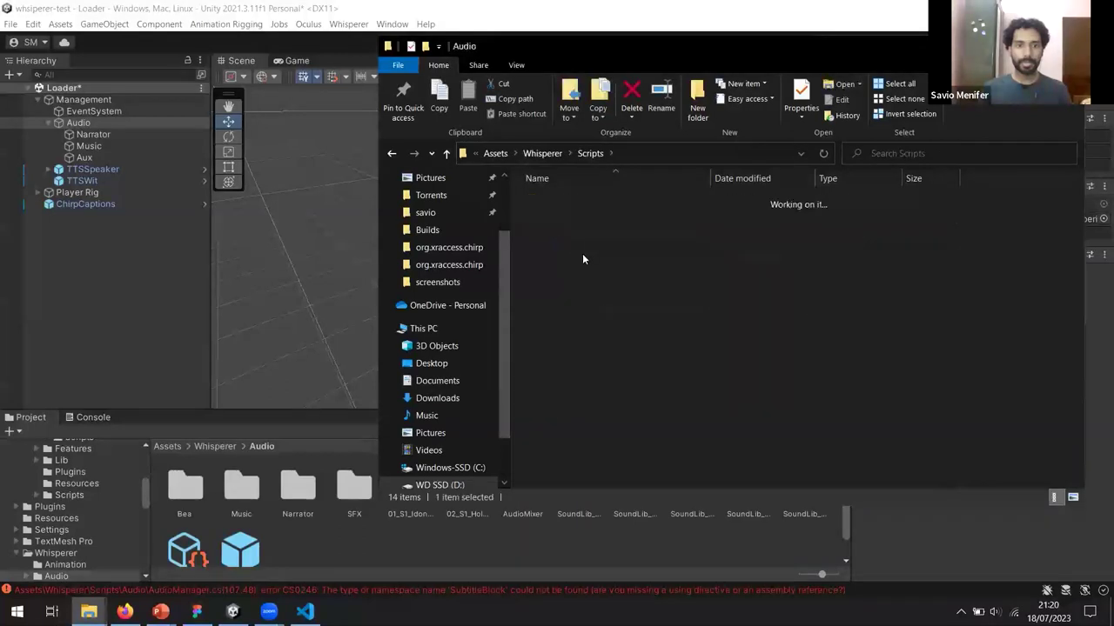
{"action": "left_click", "coordinate": [549, 421]}
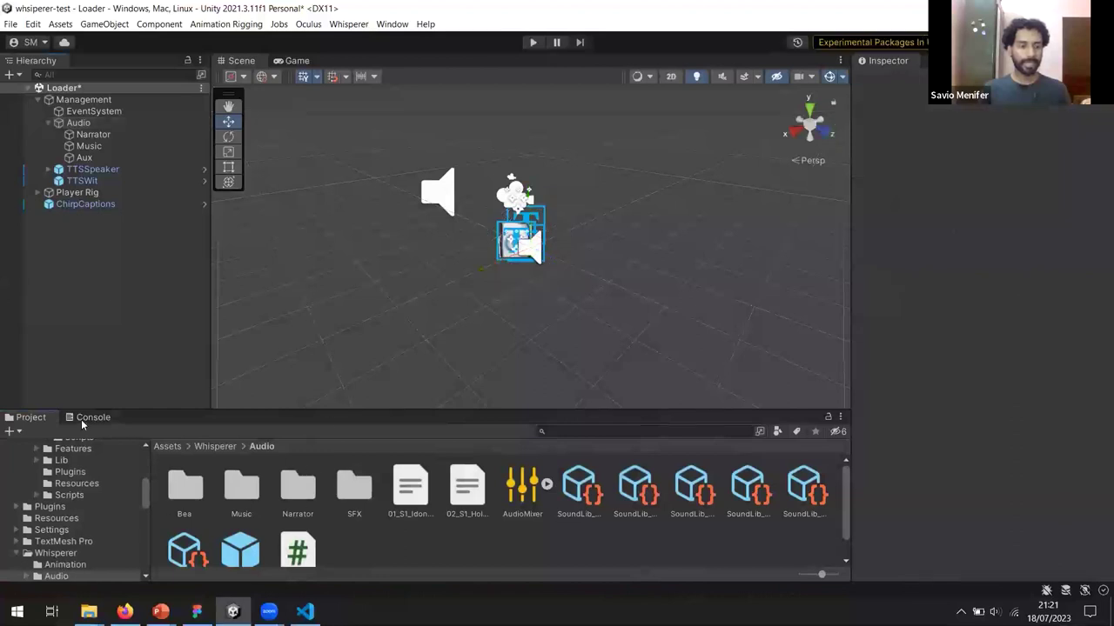
- Check the console for compile errors and save the Loader scene, then start the game in play mode to test the narrator captions
{"action": "left_click", "coordinate": [83, 421]}
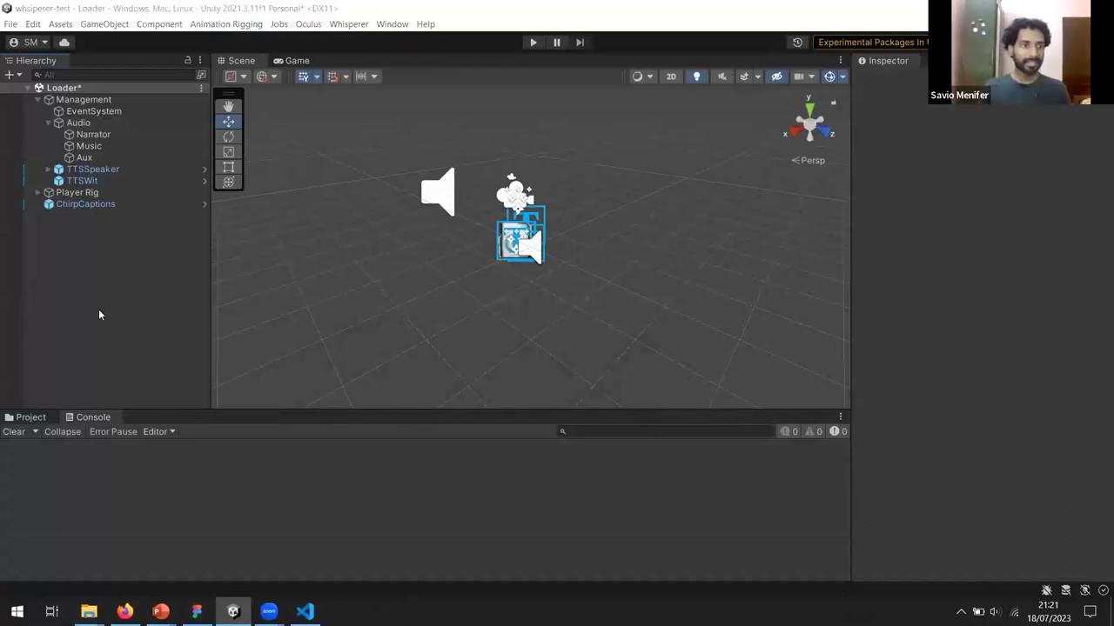
{"action": "key", "text": "ctrl+s"}
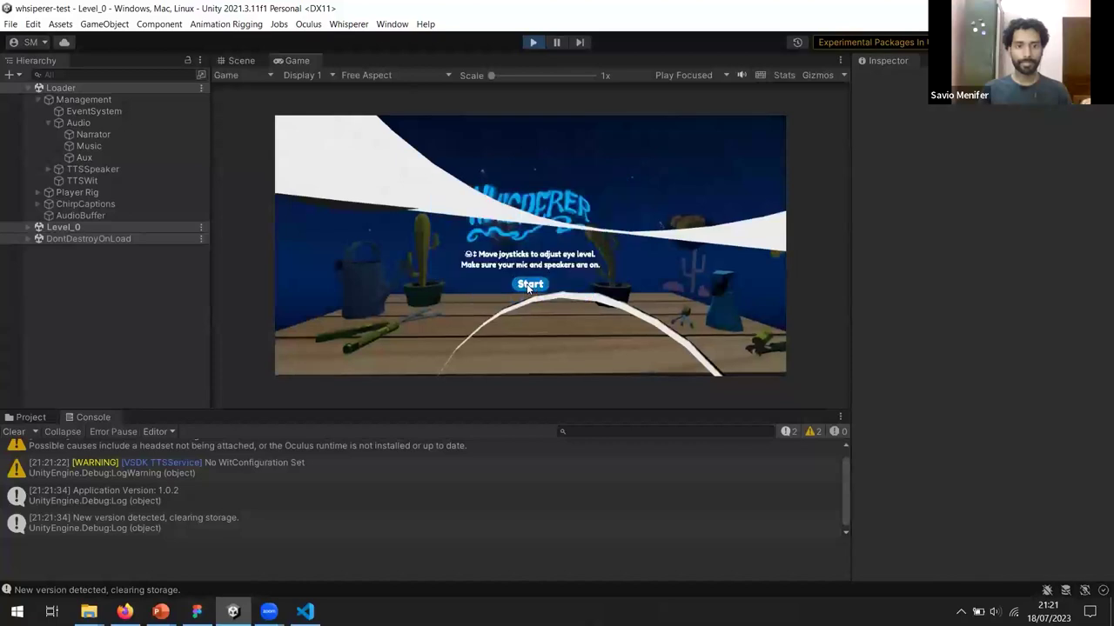
{"action": "left_click", "coordinate": [528, 285]}
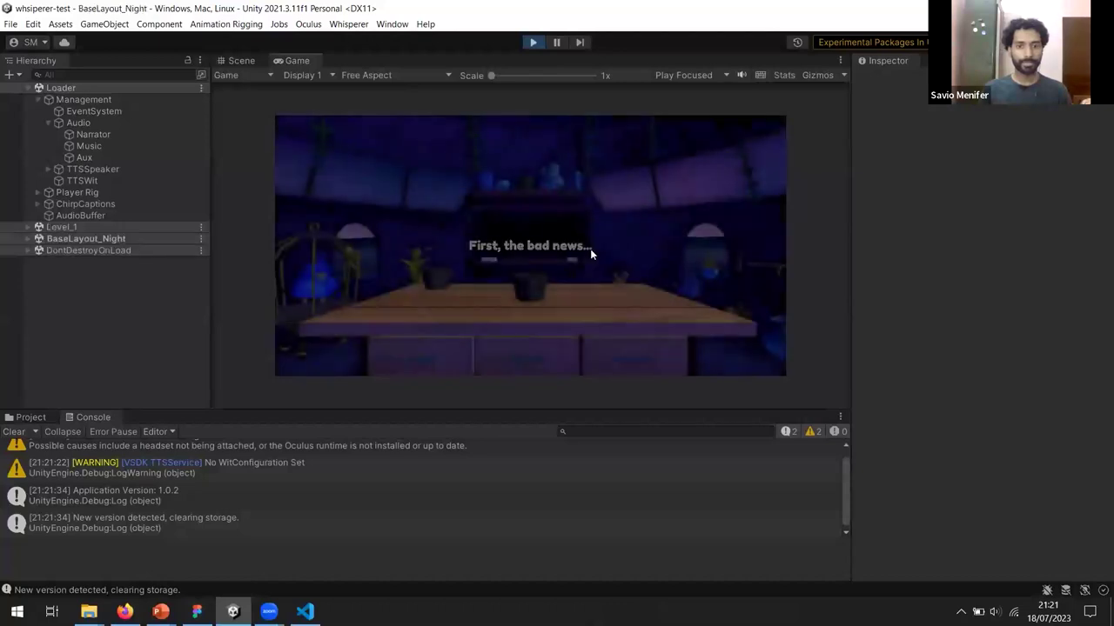
{"action": "right_click_drag", "start_coordinate": [600, 254], "coordinate": [618, 304]}
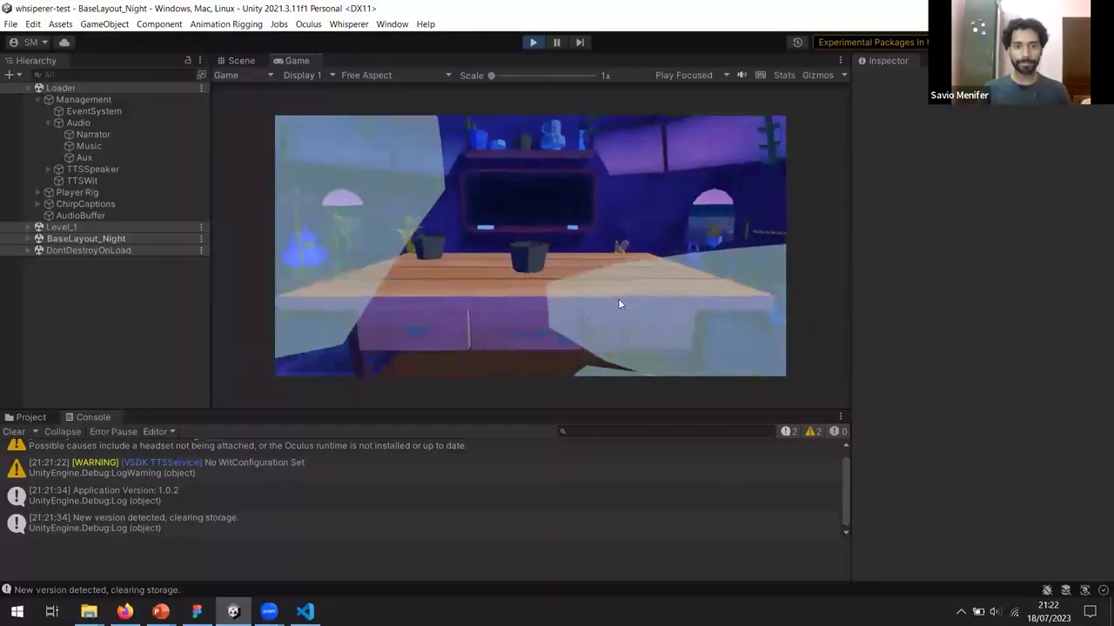
{"action": "left_click", "coordinate": [534, 41]}
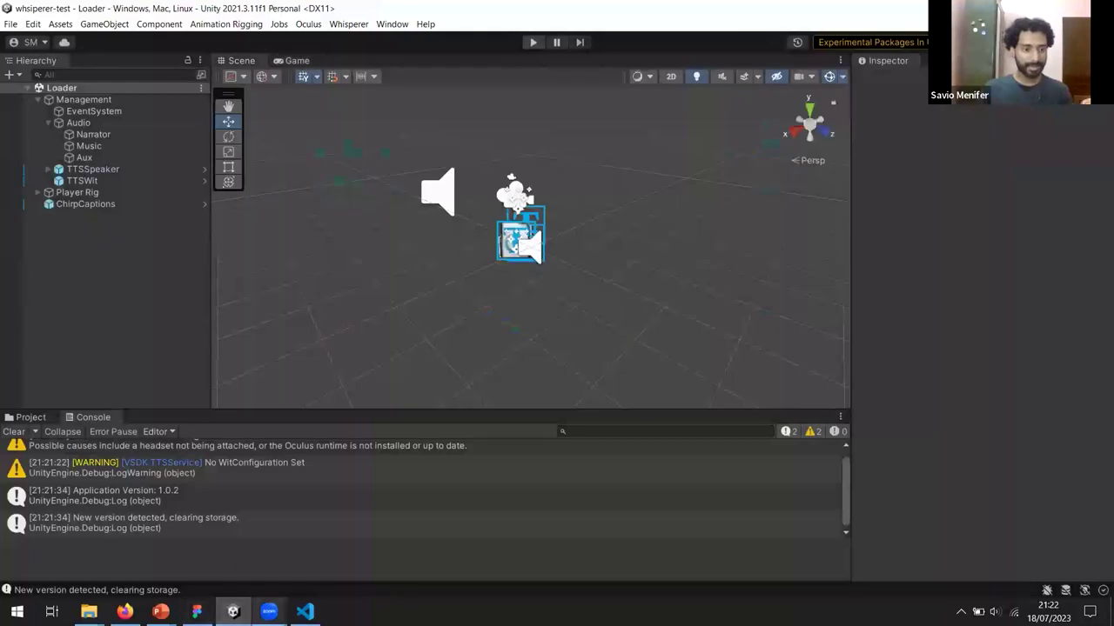
- Run the game in Unity's play mode once more to check the narrator captions and the room view, then stop it
{"action": "mouse_move", "coordinate": [304, 611]}
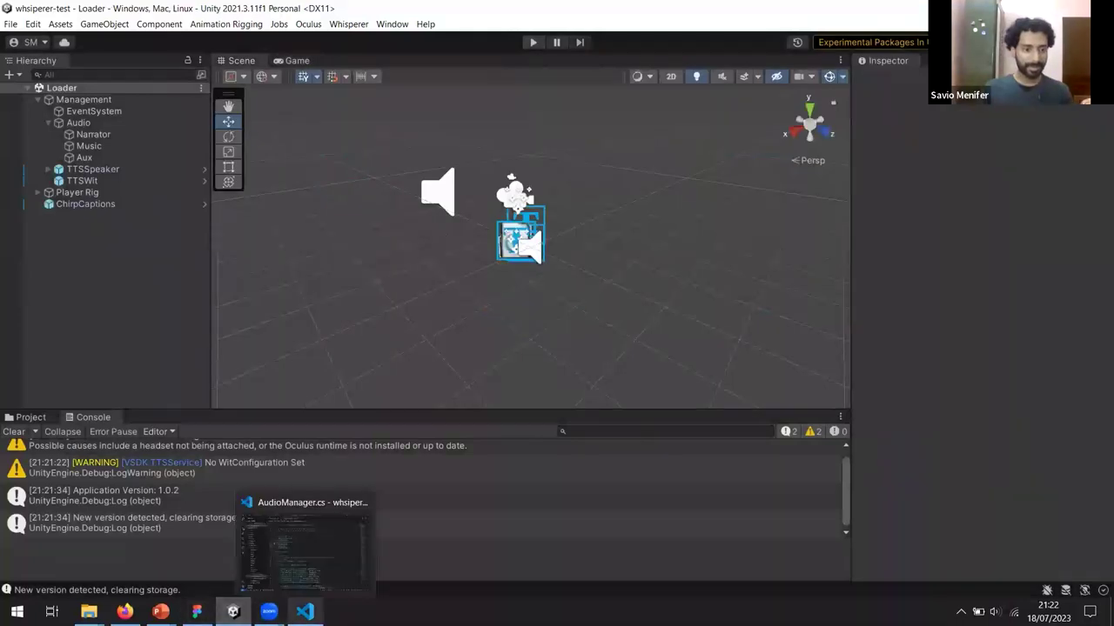
{"action": "left_click", "coordinate": [304, 548]}
{"action": "scroll", "coordinate": [609, 348], "scroll_direction": "down", "scroll_amount": 8}
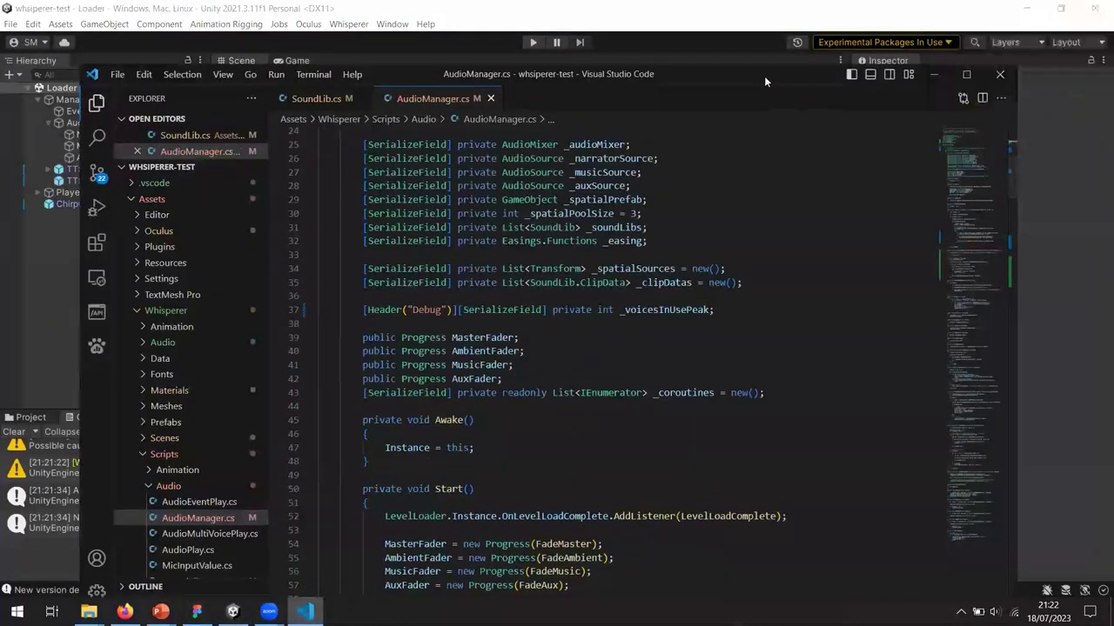
{"action": "left_click", "coordinate": [530, 54]}
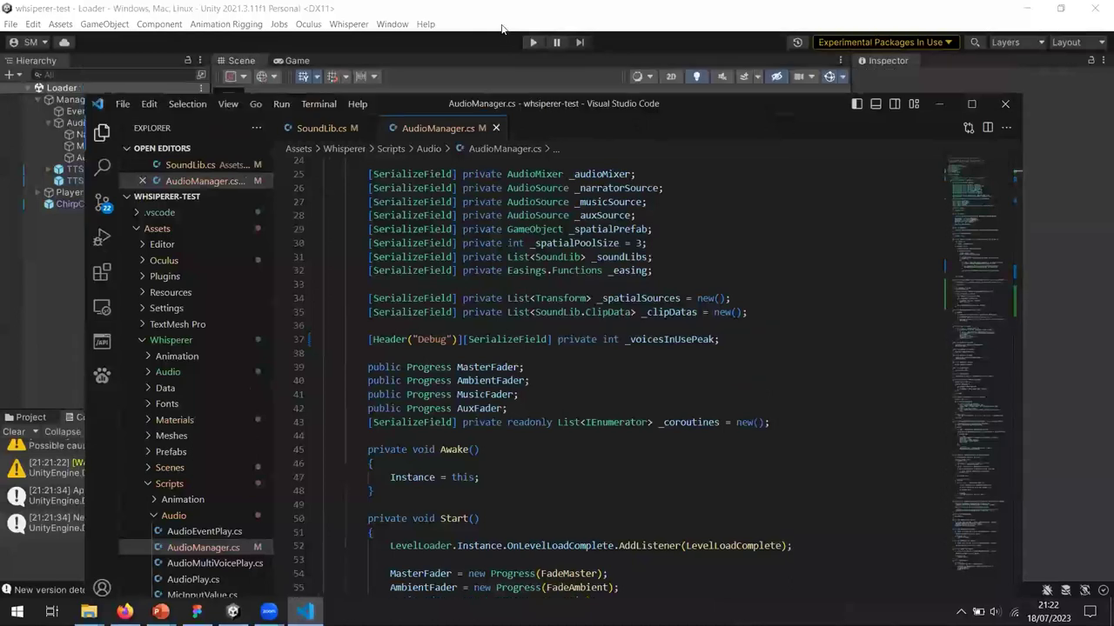
{"action": "left_click", "coordinate": [527, 44]}
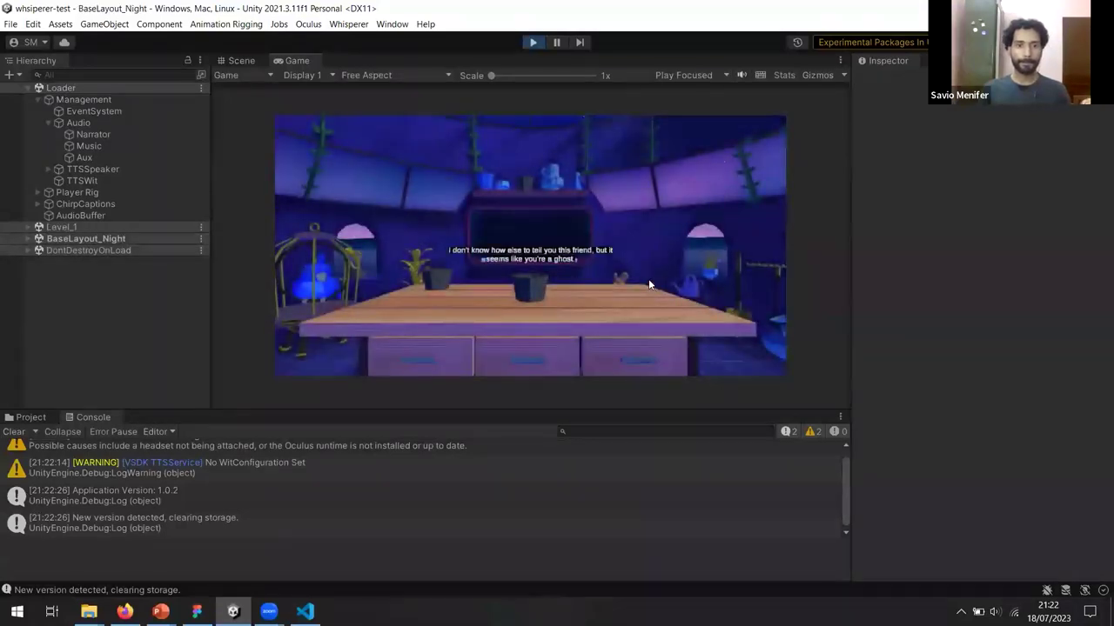
{"action": "right_click_drag", "start_coordinate": [656, 271], "coordinate": [729, 300]}
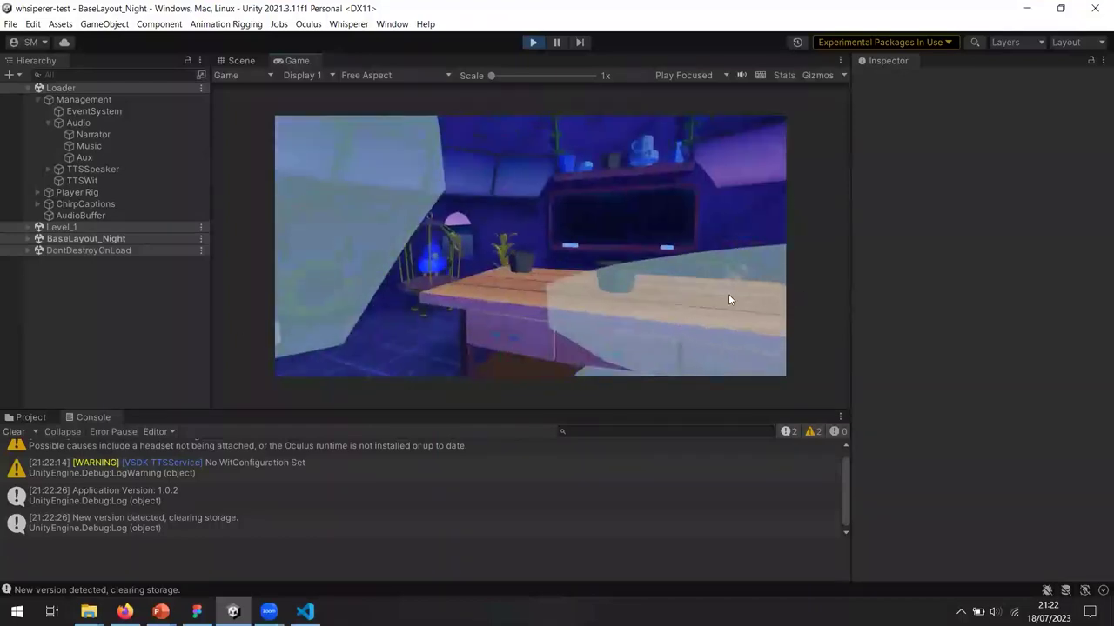
{"action": "left_click", "coordinate": [532, 44]}
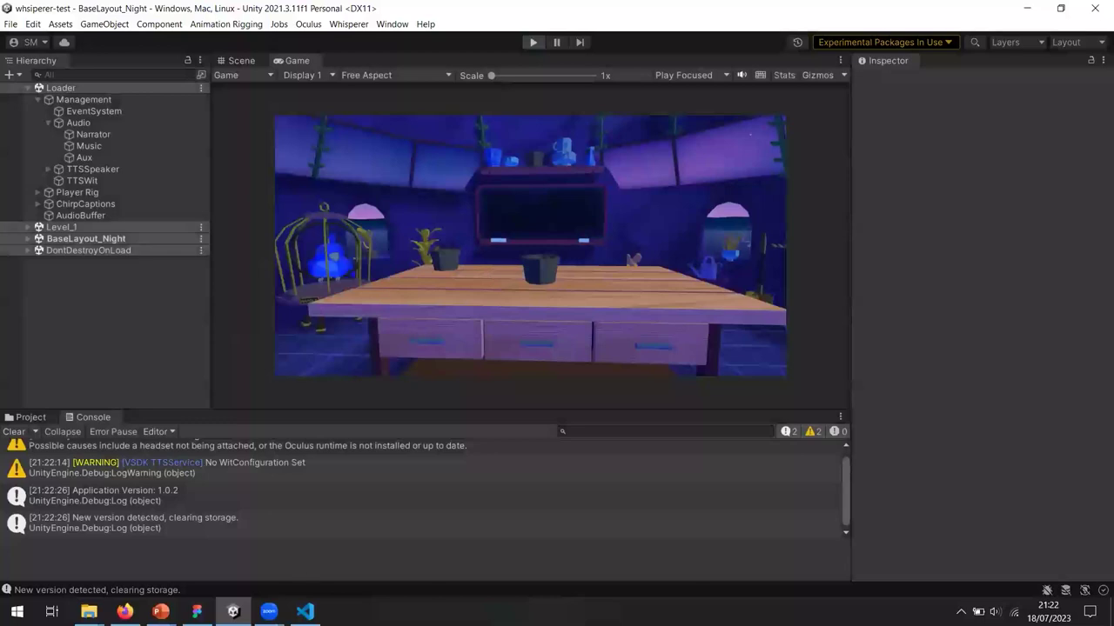
- Examine the Play method in AudioManager.cs in Visual Studio Code, including its subtitle-loading else block
{"action": "left_click", "coordinate": [304, 611]}
{"action": "scroll", "coordinate": [697, 405], "scroll_direction": "down", "scroll_amount": 6}
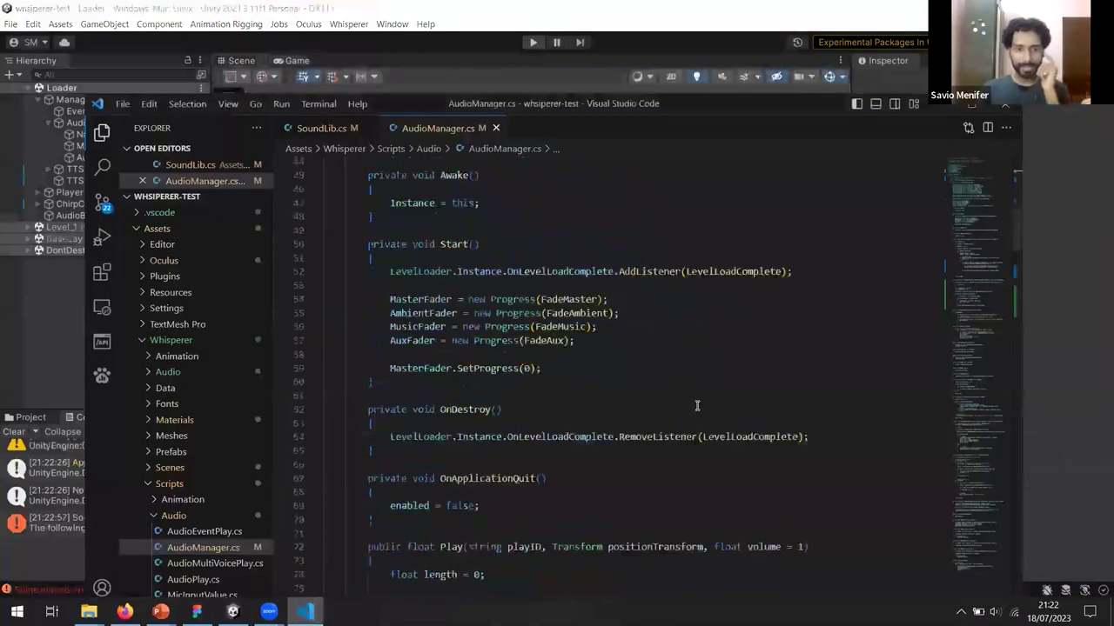
{"action": "scroll", "coordinate": [697, 405], "scroll_direction": "down", "scroll_amount": 9}
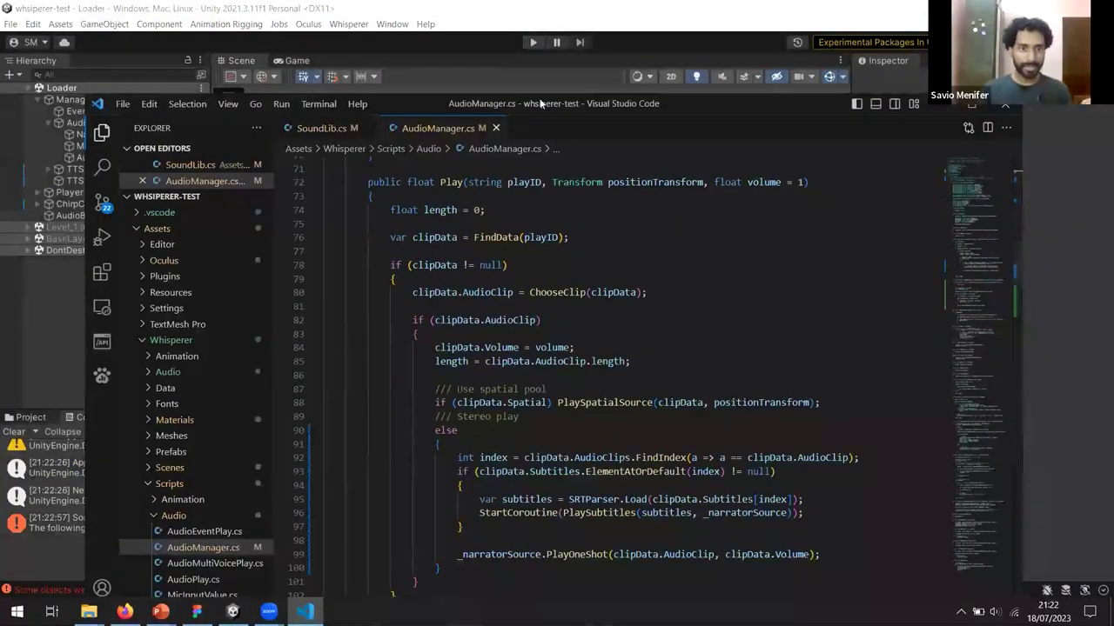
- Examine the PlaySubtitles coroutine in AudioManager.cs, including the ShowTimedCaption call at the end of its foreach loop
{"action": "key", "text": "super+Up"}
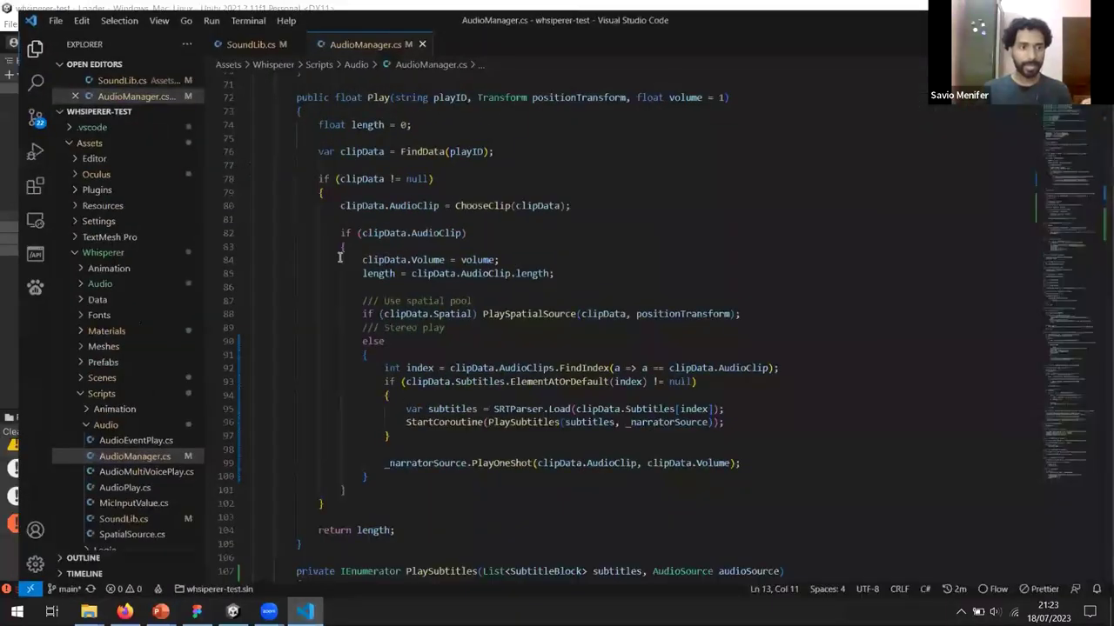
{"action": "scroll", "coordinate": [374, 170], "scroll_direction": "down", "scroll_amount": 15}
{"action": "scroll", "coordinate": [394, 165], "scroll_direction": "down", "scroll_amount": 4}
{"action": "scroll", "coordinate": [394, 165], "scroll_direction": "up", "scroll_amount": 10}
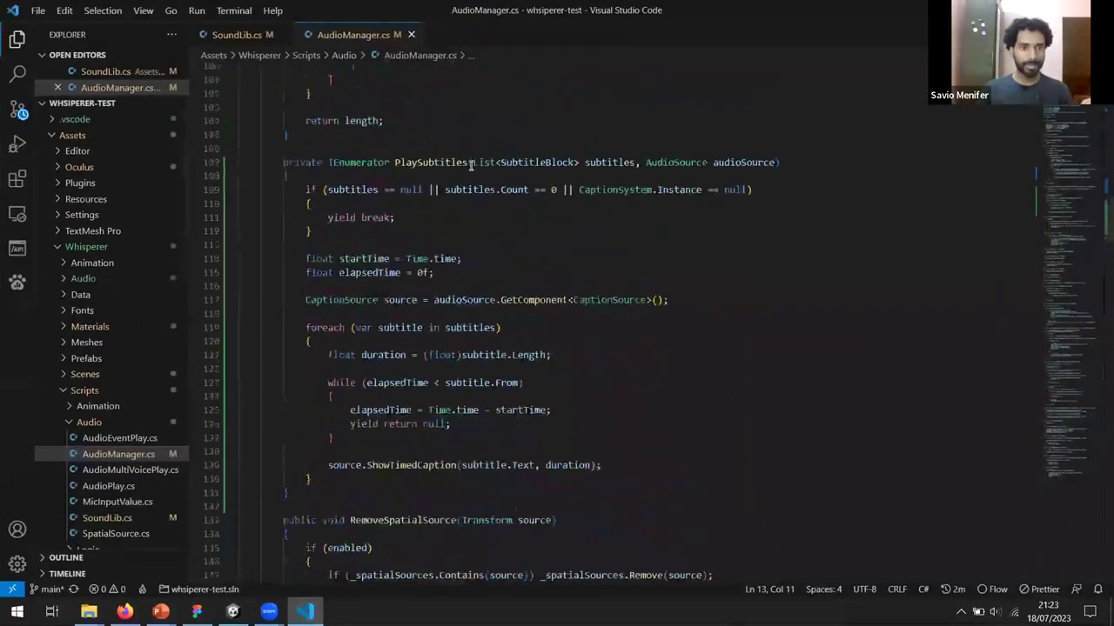
{"action": "left_click_drag", "start_coordinate": [390, 162], "coordinate": [467, 163]}
{"action": "left_click_drag", "start_coordinate": [395, 163], "coordinate": [468, 165]}
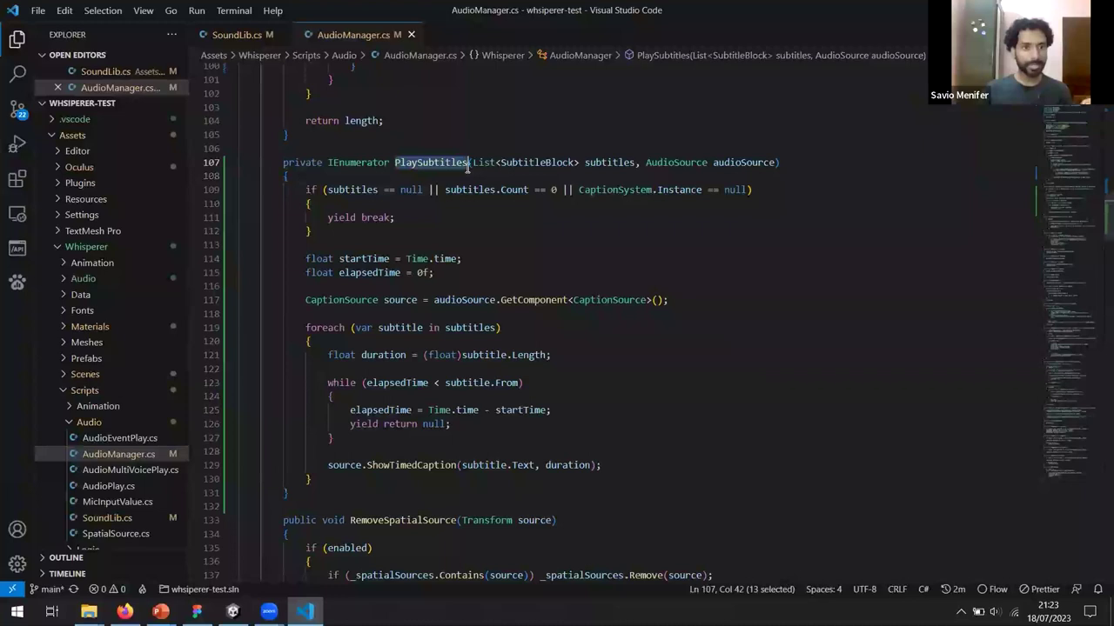
{"action": "scroll", "coordinate": [431, 348], "scroll_direction": "down", "scroll_amount": 3}
{"action": "scroll", "coordinate": [400, 368], "scroll_direction": "up", "scroll_amount": 2}
{"action": "left_click", "coordinate": [329, 420]}
{"action": "left_click_drag", "start_coordinate": [329, 420], "coordinate": [413, 420]}
{"action": "left_click", "coordinate": [389, 420]}
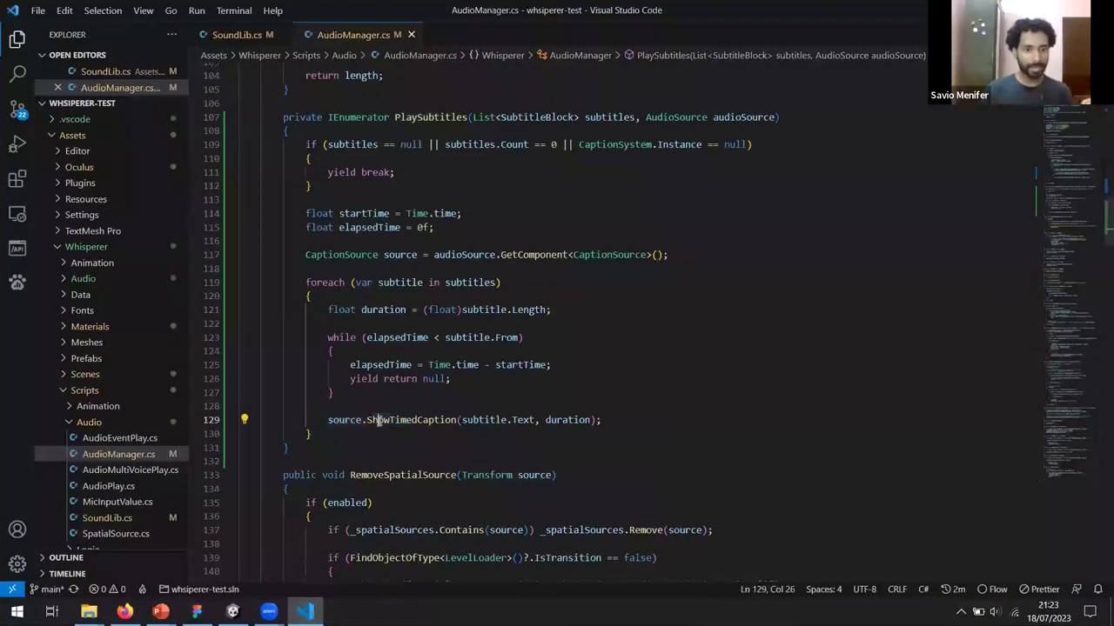
{"action": "left_click", "coordinate": [353, 423]}
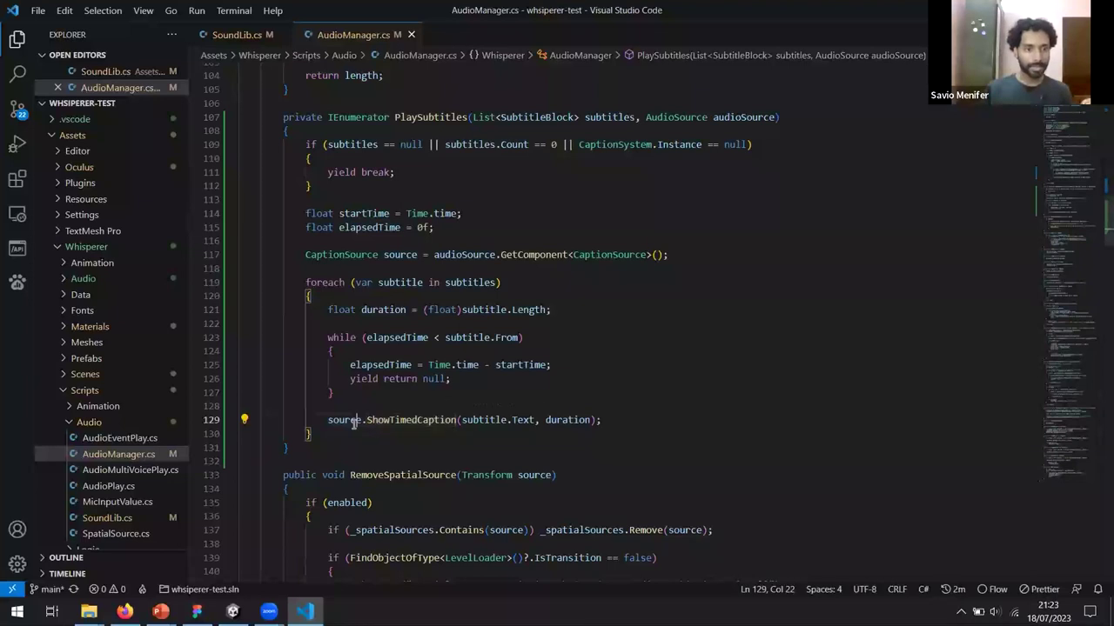
- Highlight the CaptionSource type in PlaySubtitles, then switch to Unity and inspect the Narrator object's Caption Source component
{"action": "double_click", "coordinate": [338, 254]}
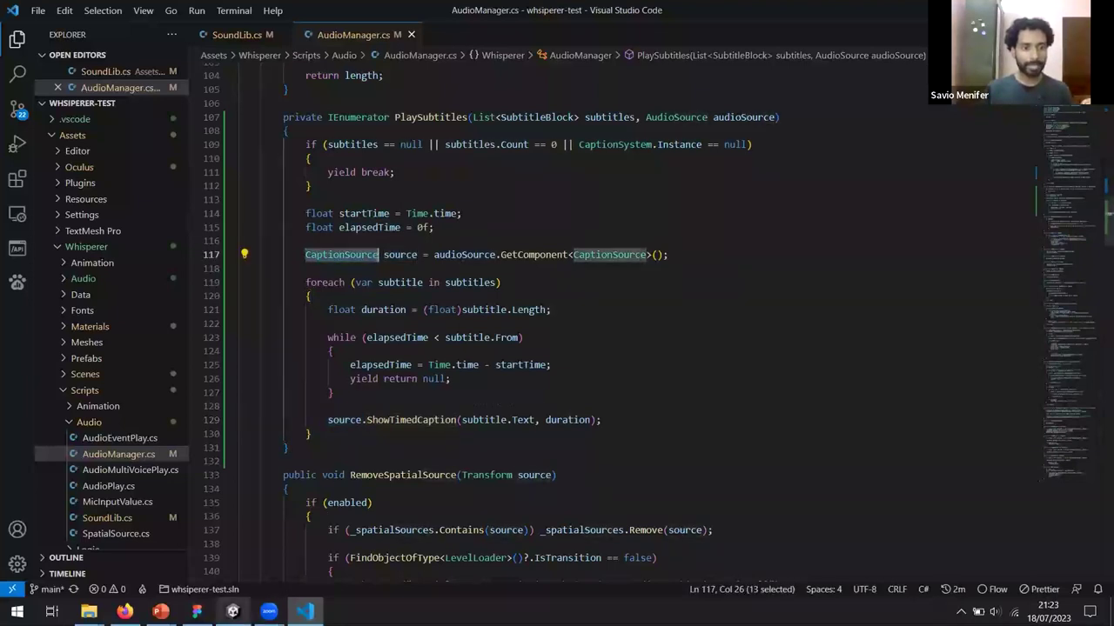
{"action": "key", "text": "alt+Tab"}
{"action": "left_click", "coordinate": [91, 135]}
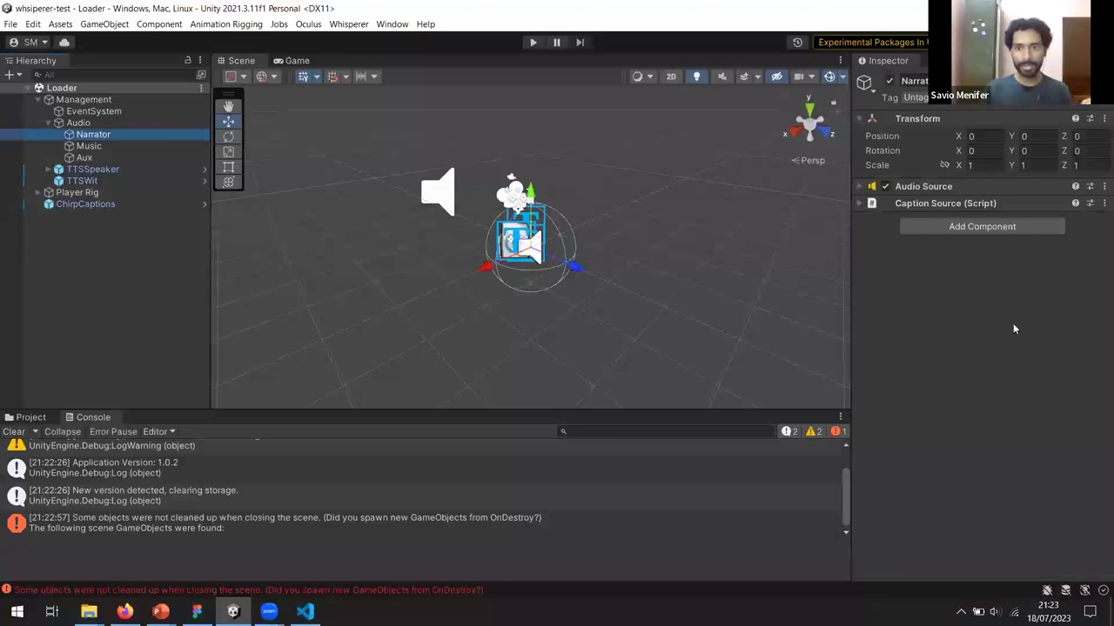
- Return to AudioManager.cs in Visual Studio Code and review ShowTimedCaption's subtitle.Text and duration arguments and the timing code before the call
{"action": "key", "text": "alt+Tab"}
{"action": "double_click", "coordinate": [405, 420]}
{"action": "left_click_drag", "start_coordinate": [461, 420], "coordinate": [539, 420]}
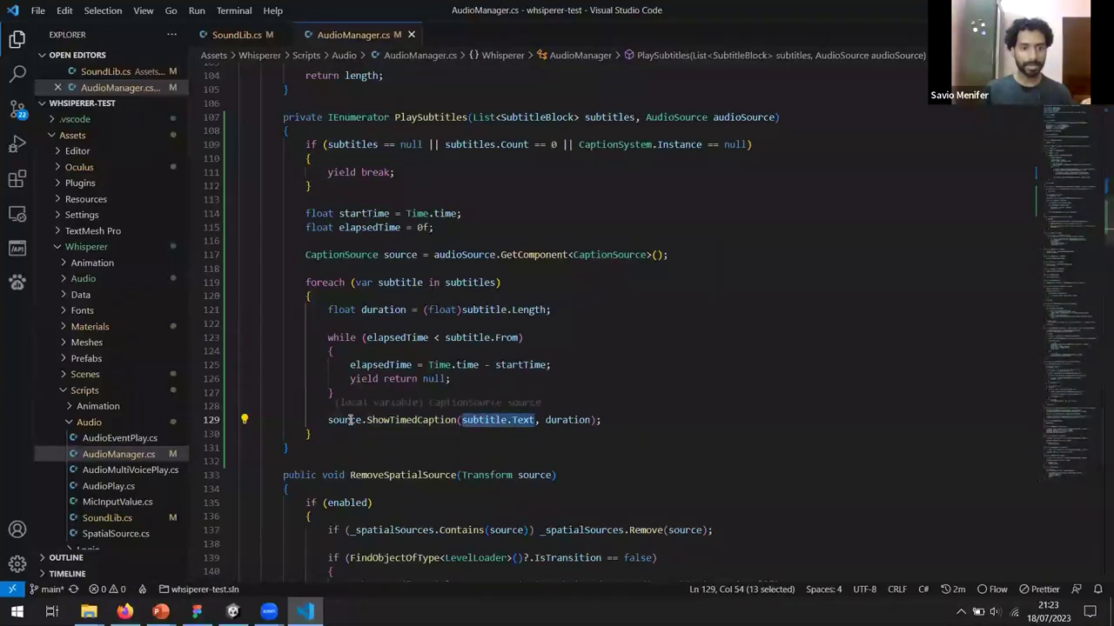
{"action": "double_click", "coordinate": [566, 420]}
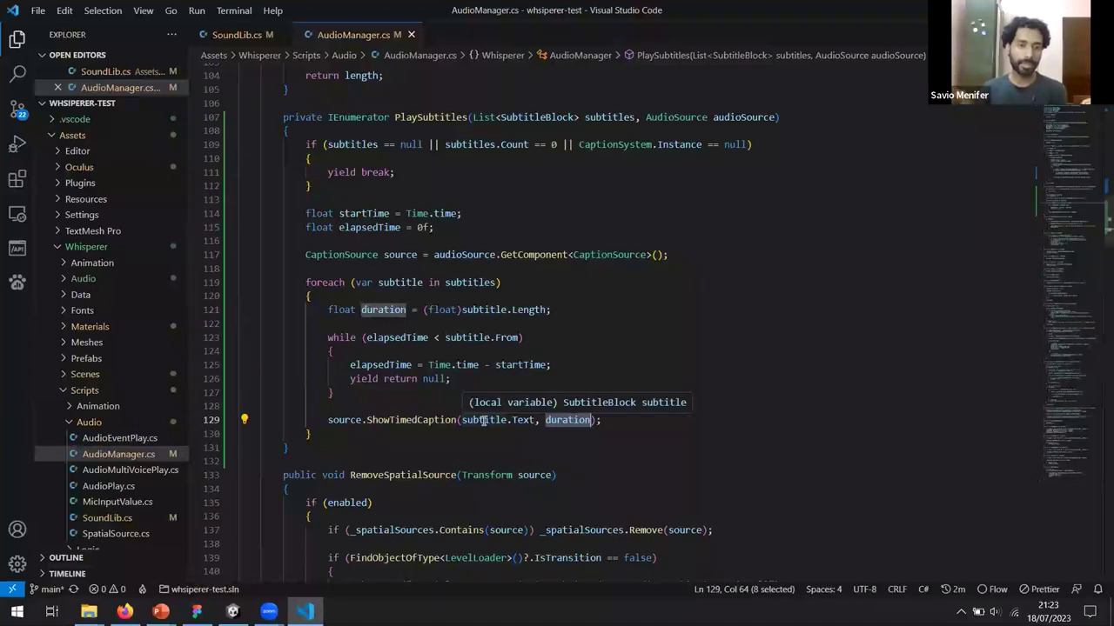
{"action": "left_click_drag", "start_coordinate": [304, 138], "coordinate": [373, 399]}
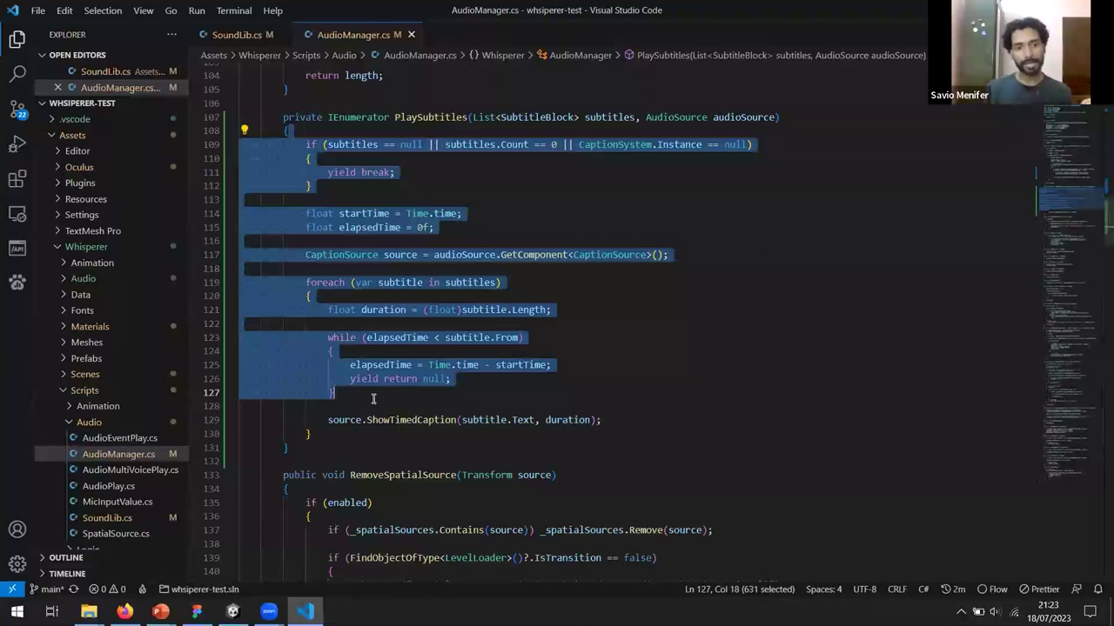
{"action": "left_click_drag", "start_coordinate": [328, 420], "coordinate": [604, 419]}
{"action": "left_click", "coordinate": [605, 419]}
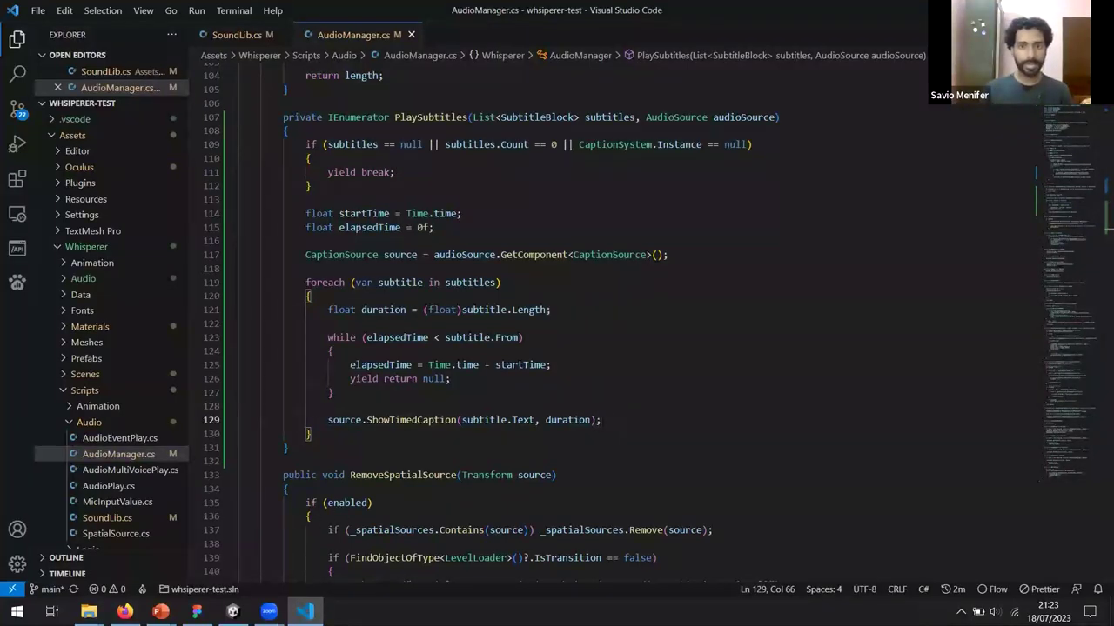
- Switch to the PowerPoint slide show, skip through the Caption Settings demo video and pause it at the open font style list
{"action": "key", "text": "alt+Tab"}
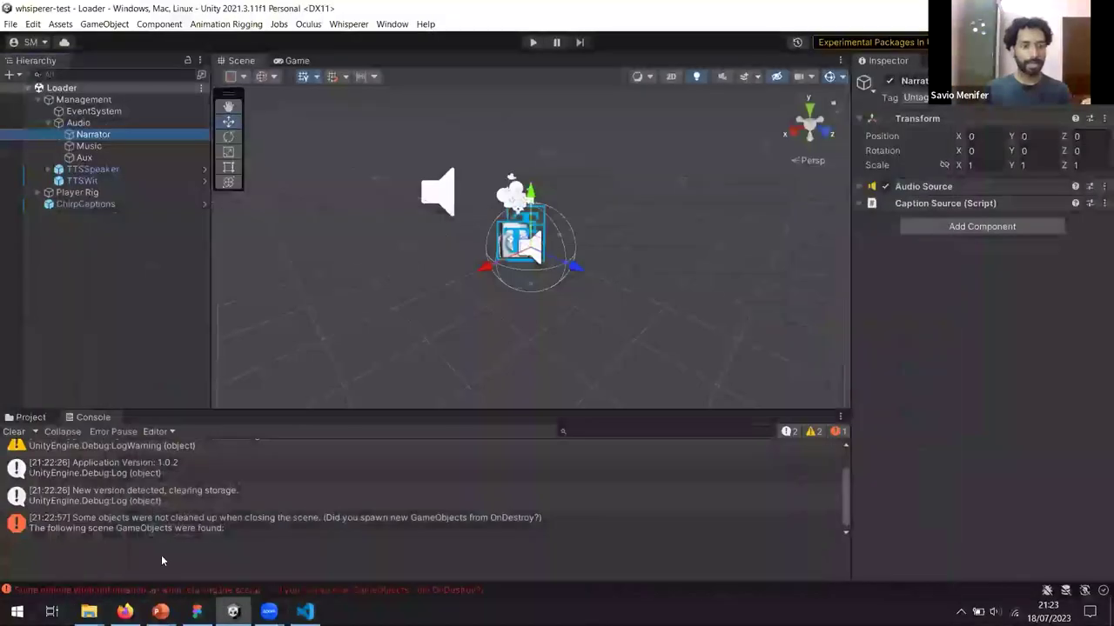
{"action": "mouse_move", "coordinate": [161, 611]}
{"action": "left_click", "coordinate": [184, 552]}
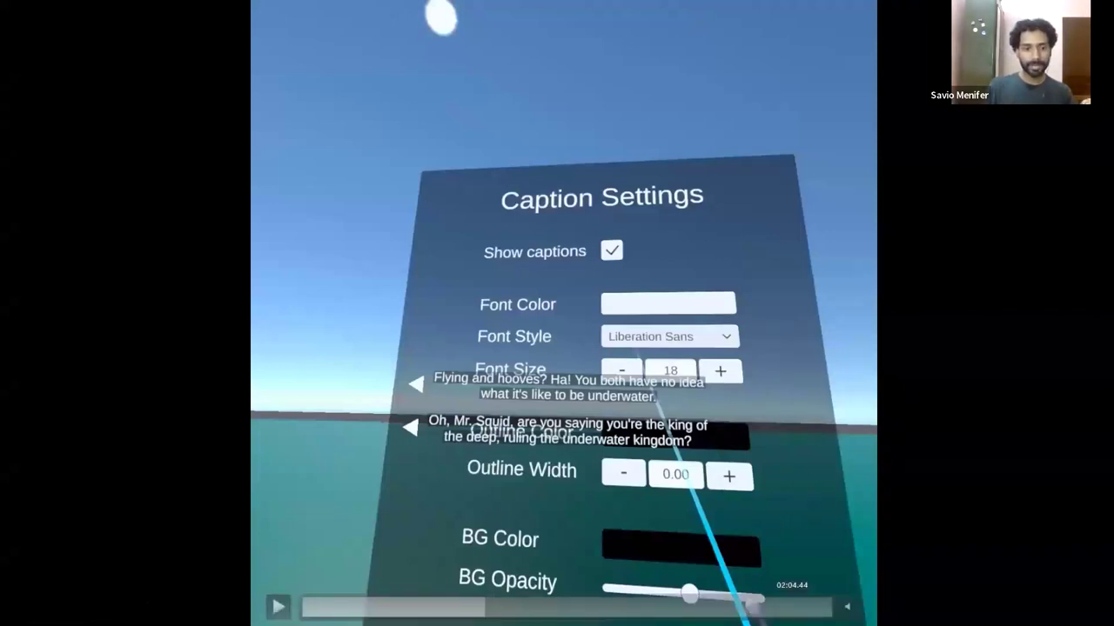
{"action": "key", "text": "space"}
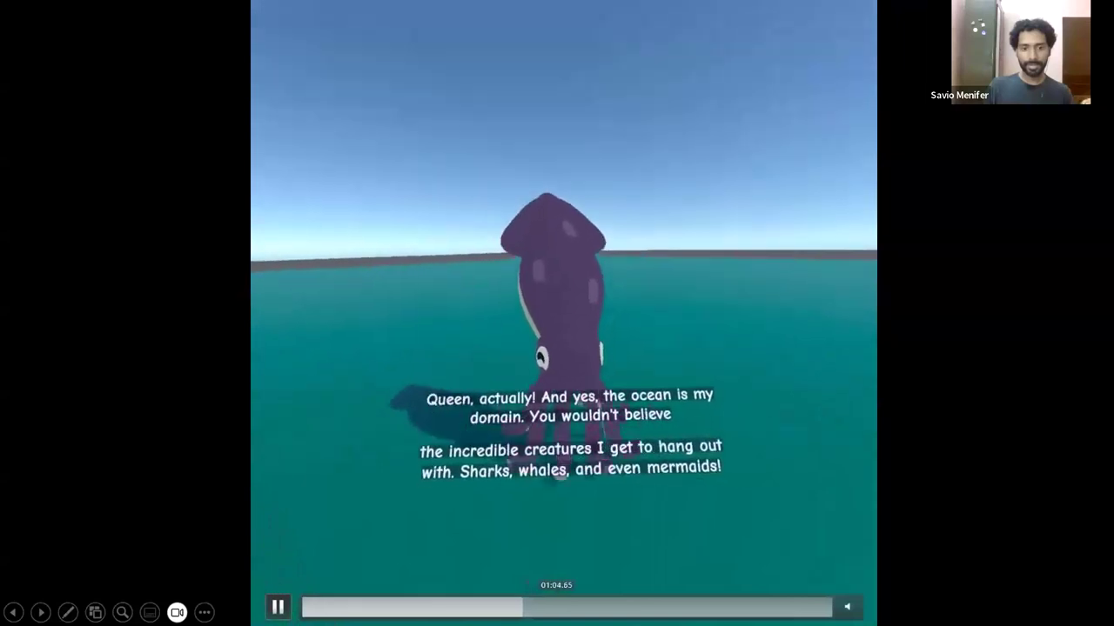
{"action": "left_click", "coordinate": [561, 607]}
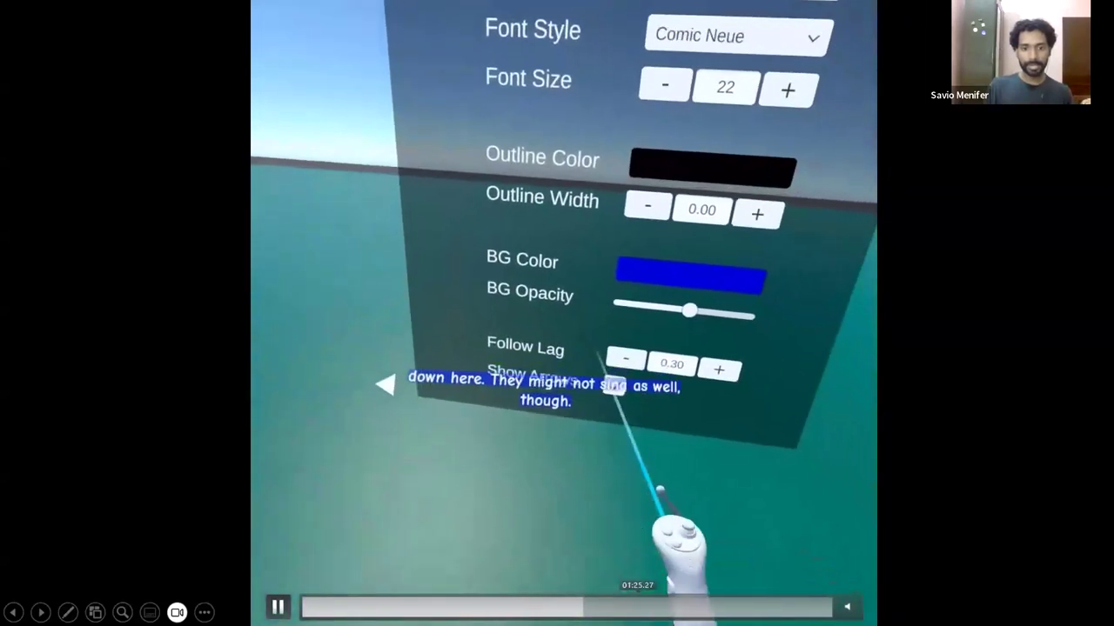
{"action": "left_click", "coordinate": [654, 607]}
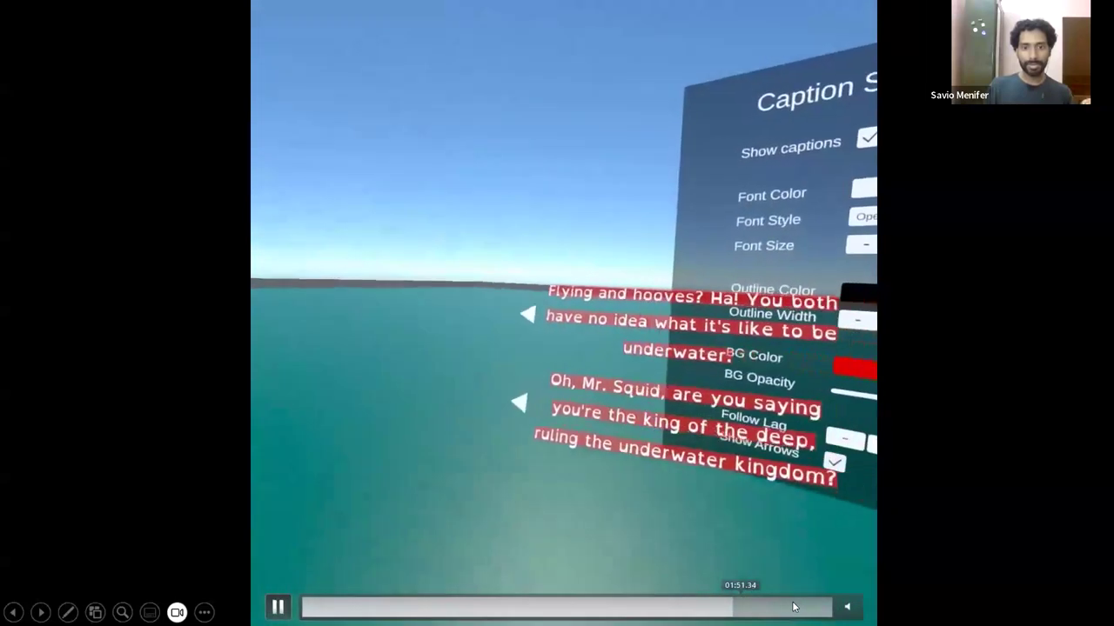
{"action": "key", "text": "space"}
{"action": "left_click", "coordinate": [761, 607]}
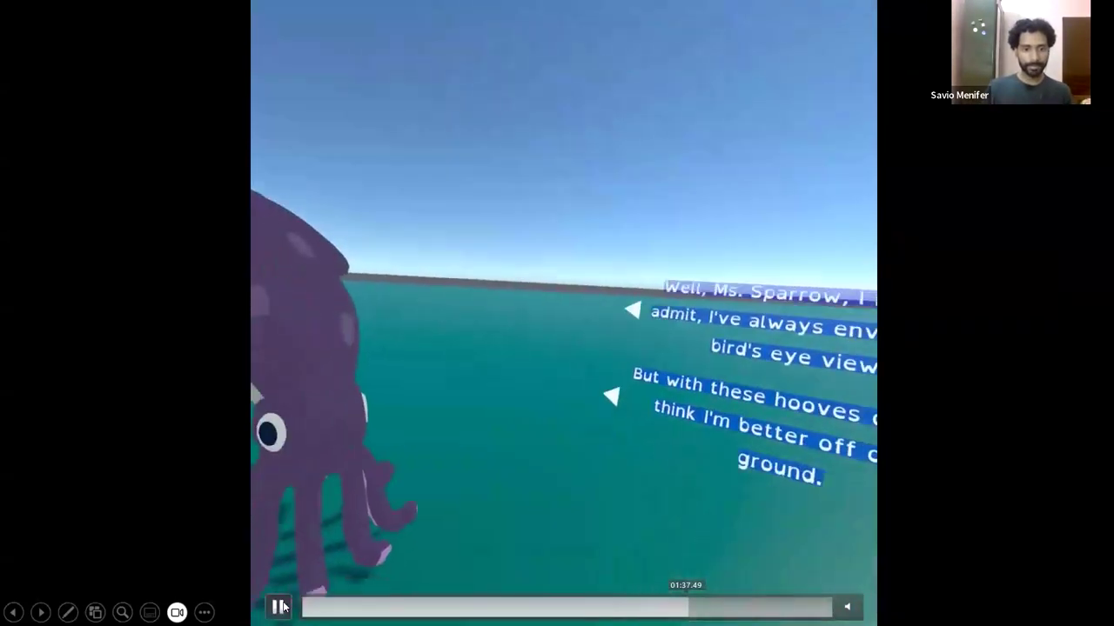
{"action": "left_click", "coordinate": [278, 606]}
{"action": "left_click", "coordinate": [278, 606]}
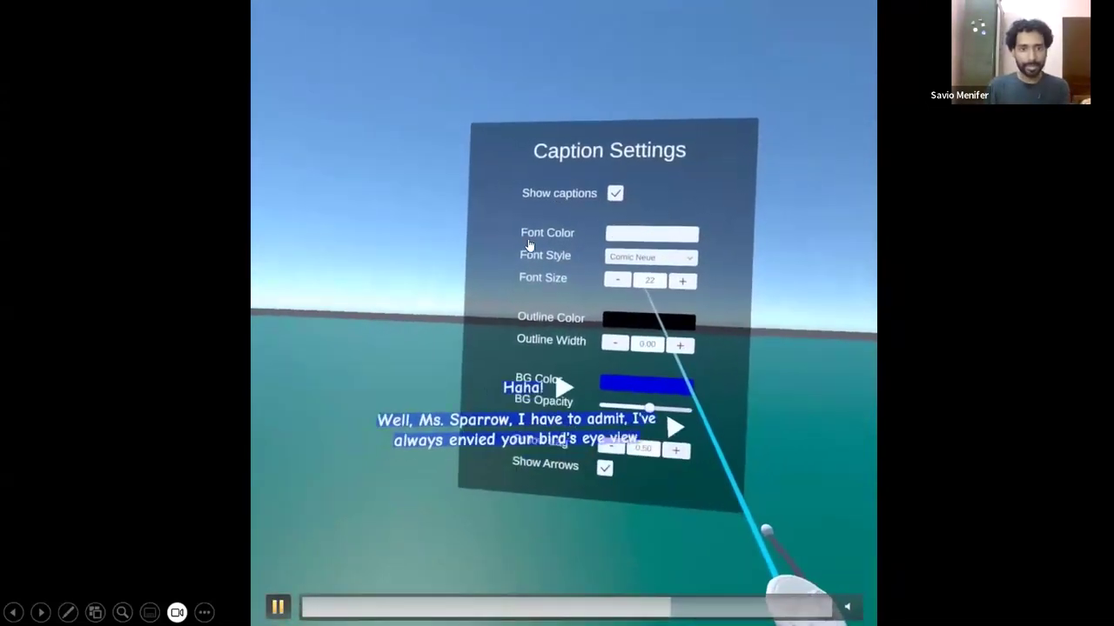
{"action": "left_click", "coordinate": [647, 132]}
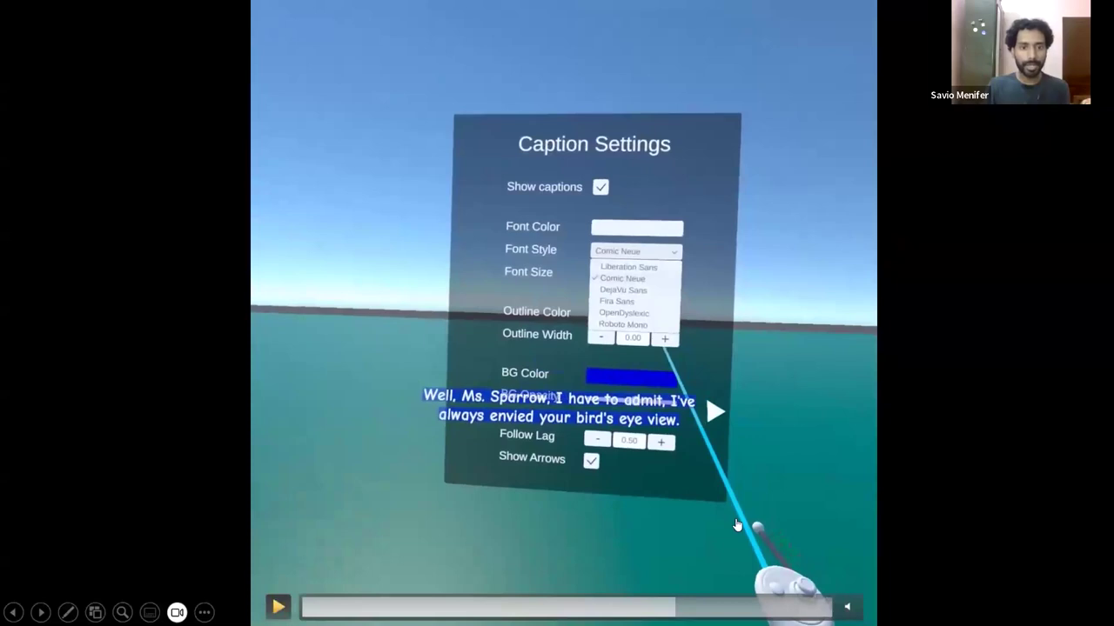
- Switch back to Unity and inspect the ChirpCaptions object's Caption System font, outline and background options
{"action": "key", "text": "alt+Tab"}
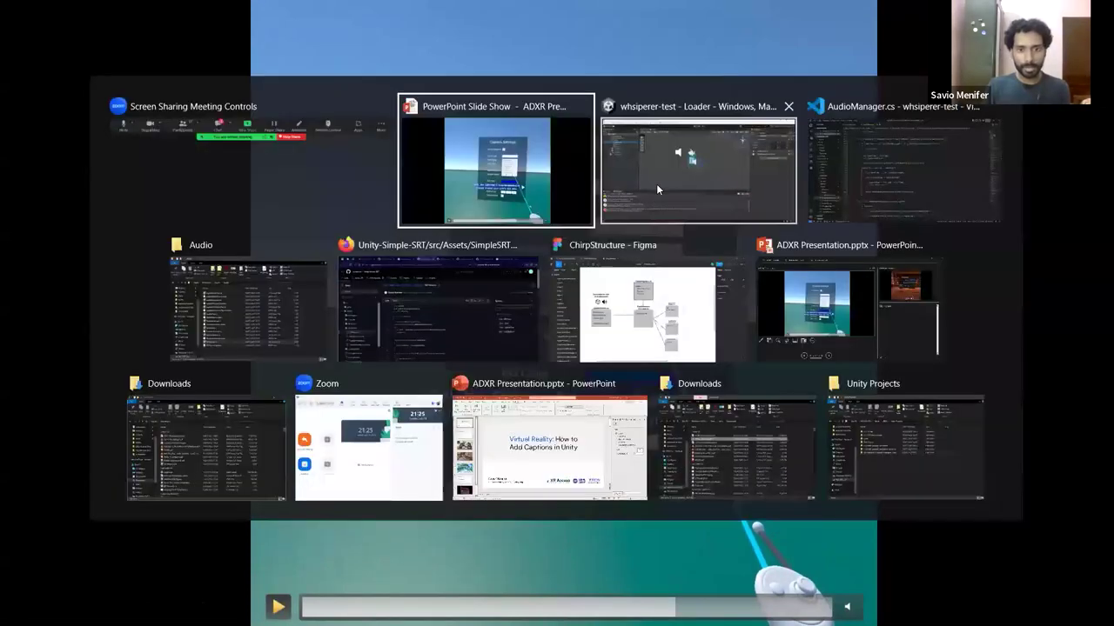
{"action": "left_click", "coordinate": [657, 185]}
{"action": "left_click", "coordinate": [85, 205]}
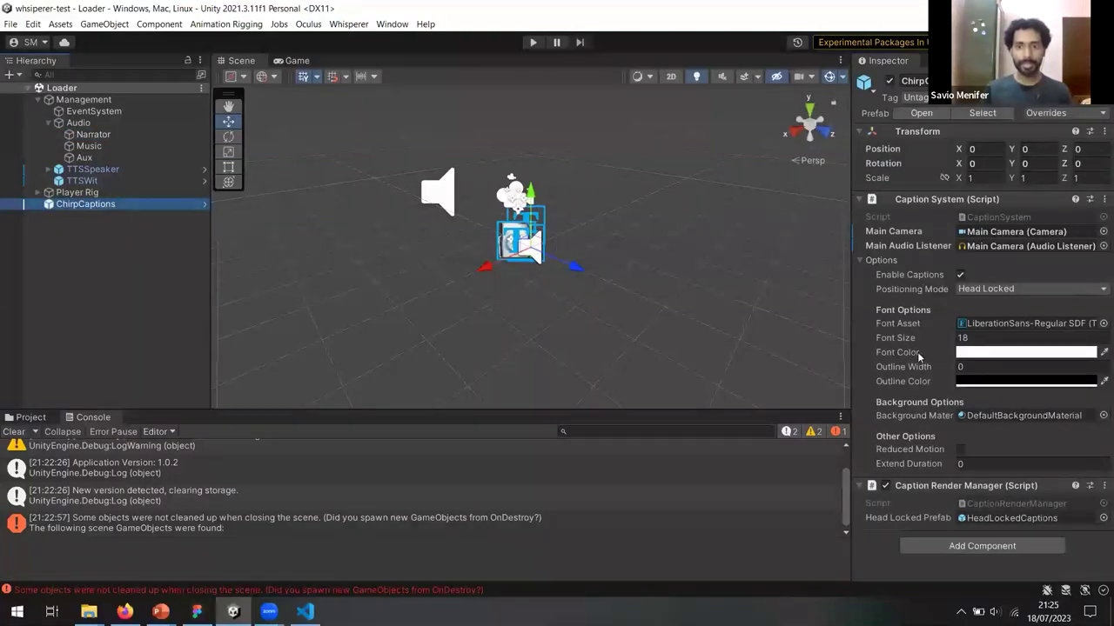
{"action": "left_click", "coordinate": [966, 339]}
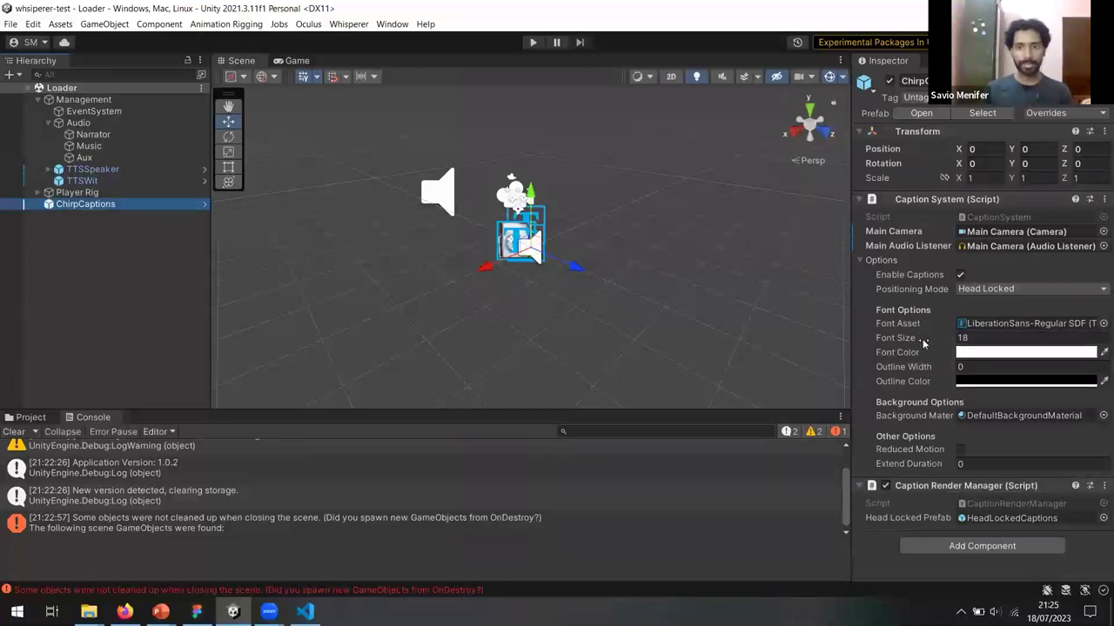
{"action": "left_click", "coordinate": [872, 388]}
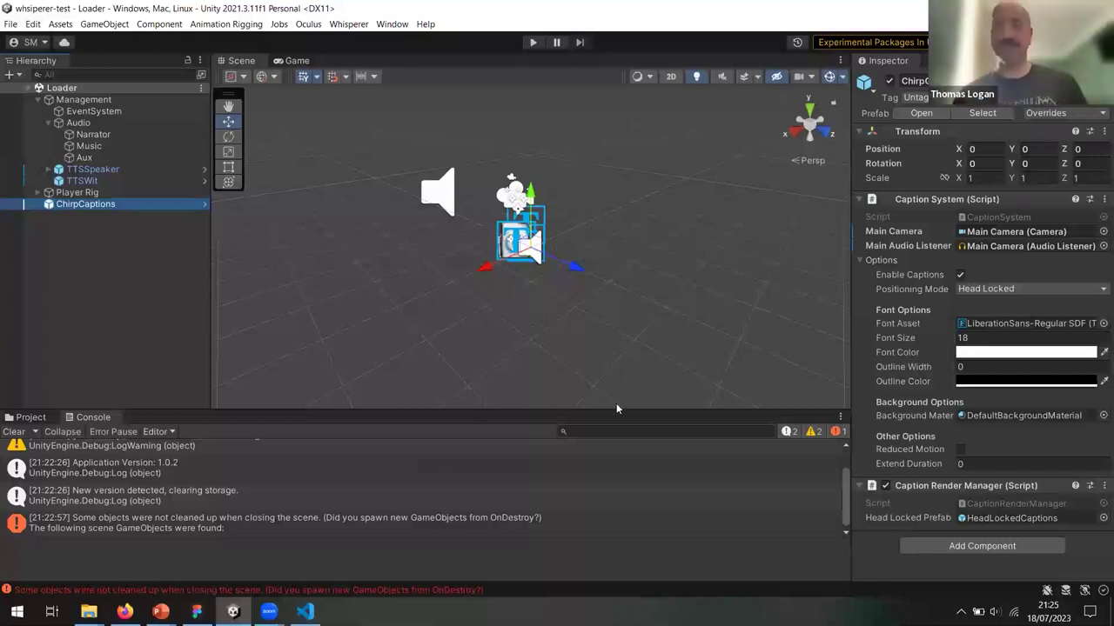
{"action": "key", "text": "alt+Tab"}
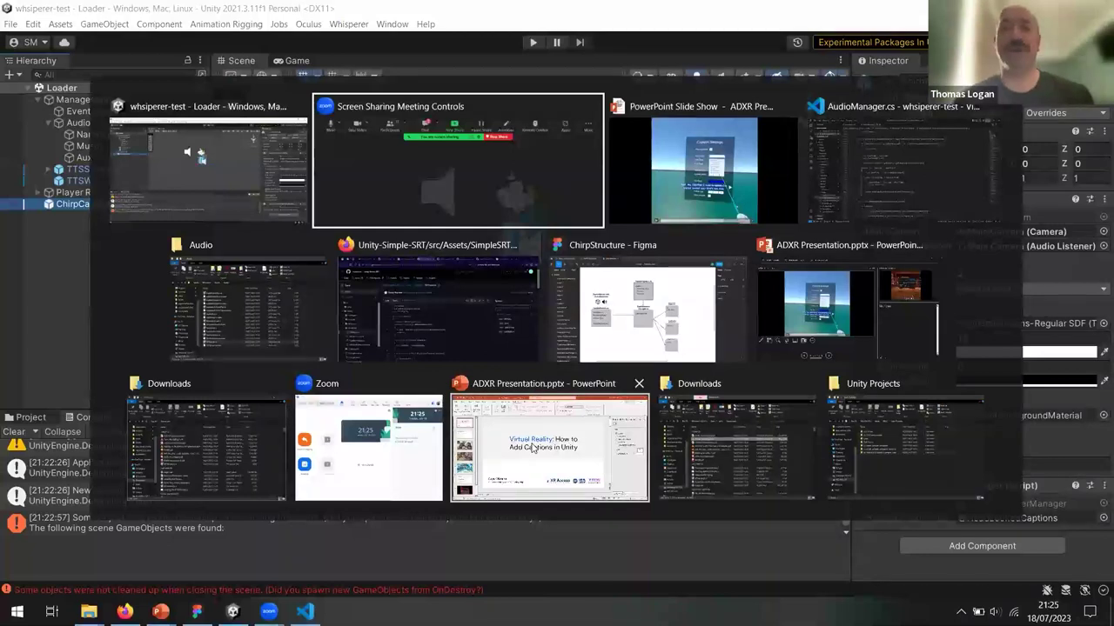
{"action": "key", "text": "Escape"}
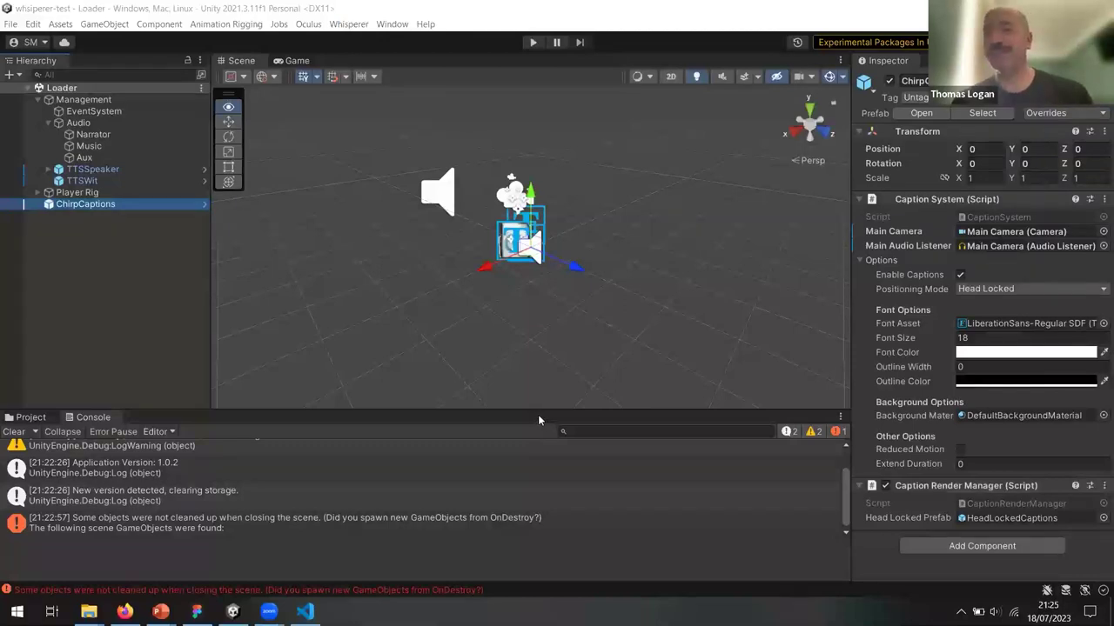
{"action": "key", "text": "ctrl+alt+Tab"}
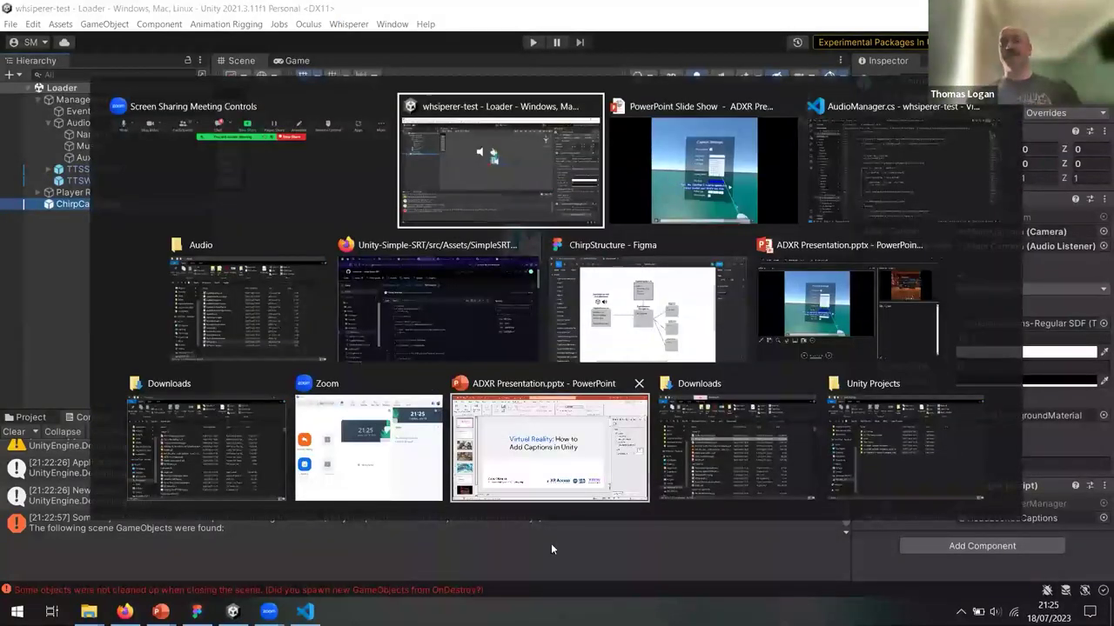
{"action": "key", "text": "Escape"}
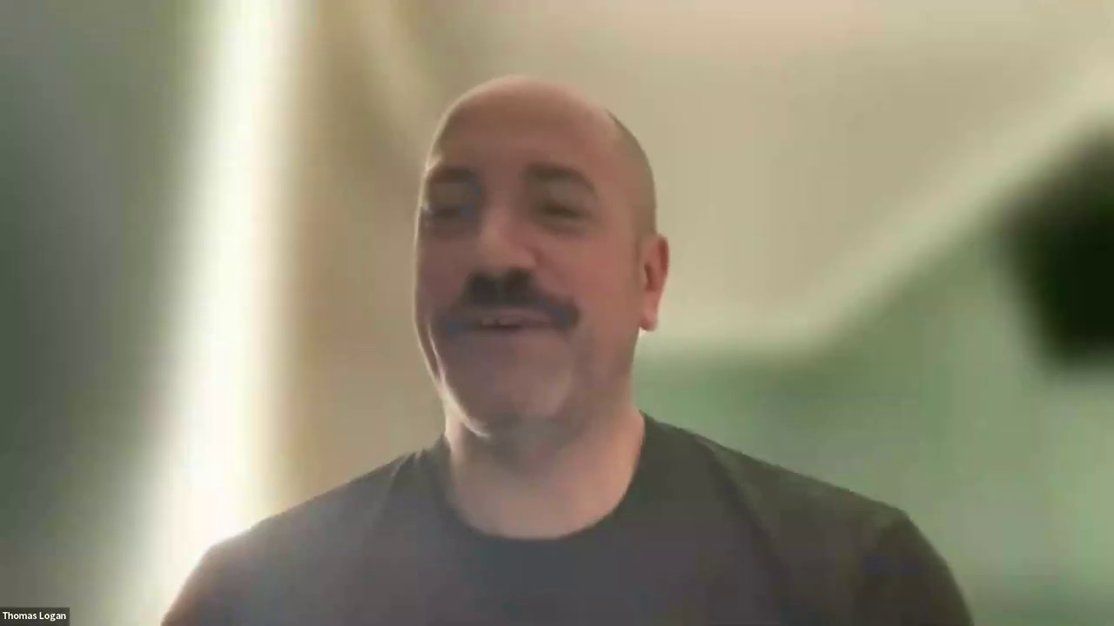